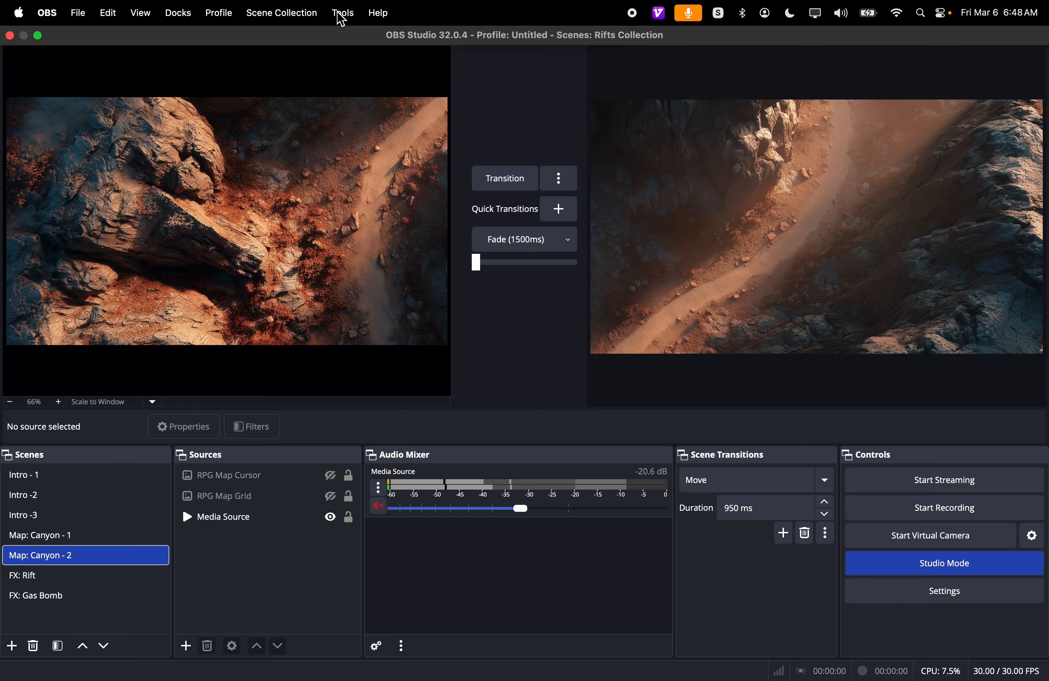
# - Open the RPG Map Effects tool and hide the grid over the map
pyautogui.click(342, 18)
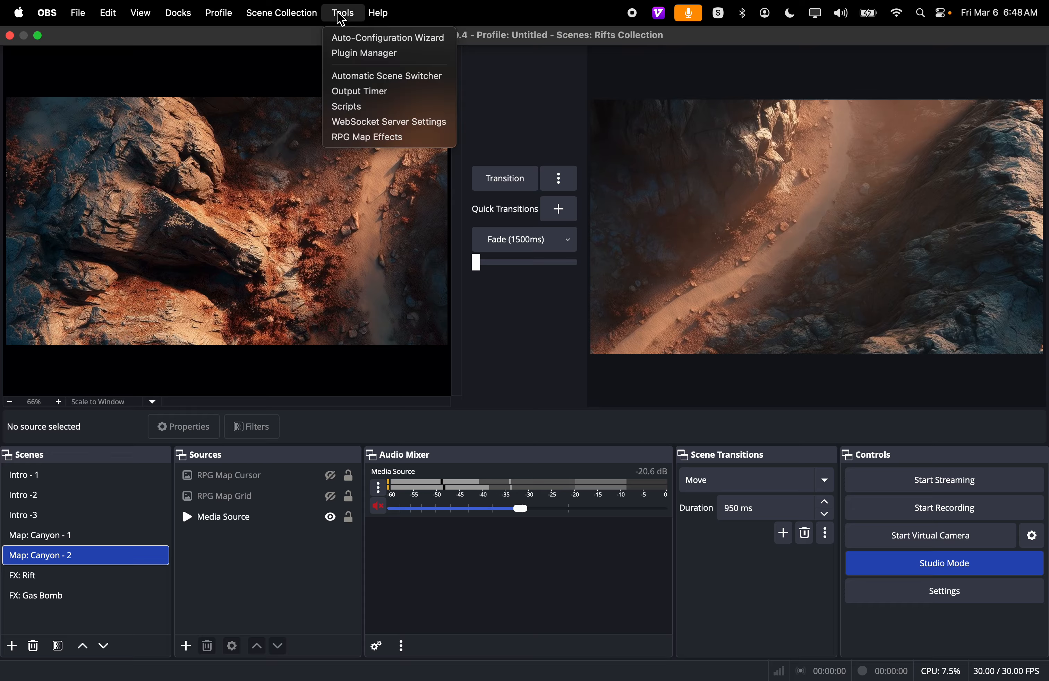
pyautogui.click(376, 139)
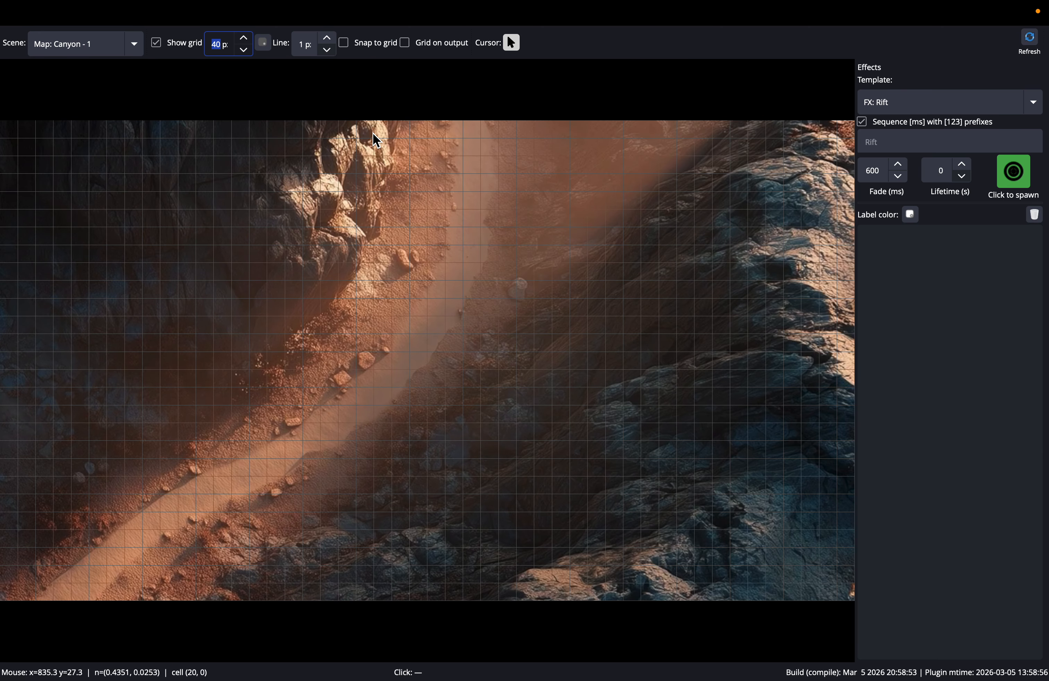
pyautogui.click(158, 43)
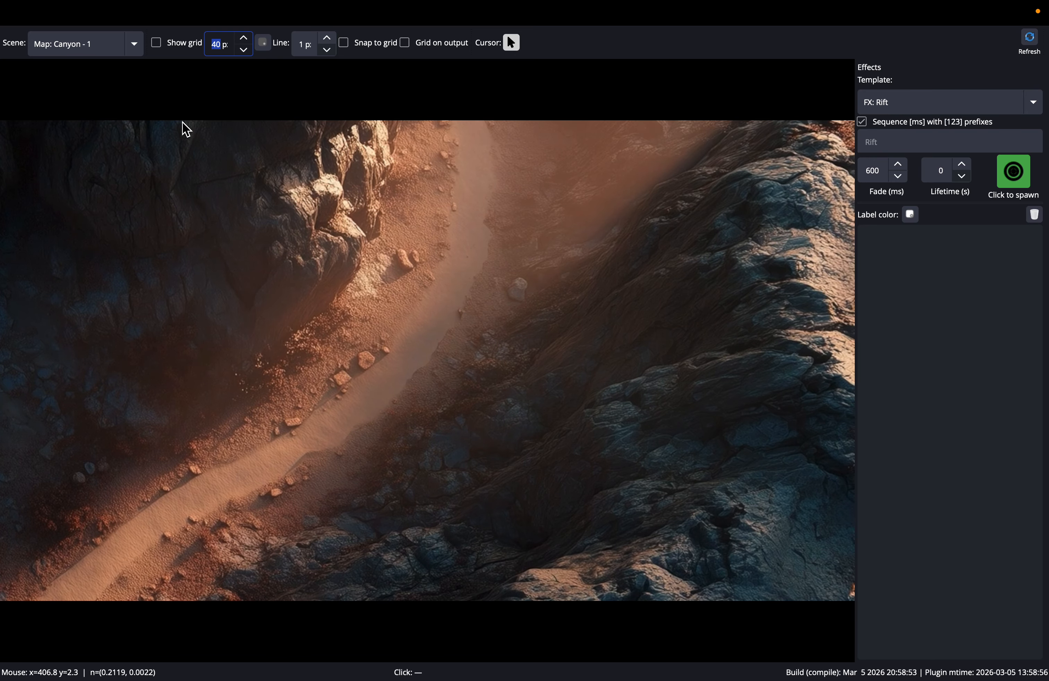
# - Switch the map to the Map: Canyon - 2 scene and show its grid with a cell size of 42 px
pyautogui.click(136, 47)
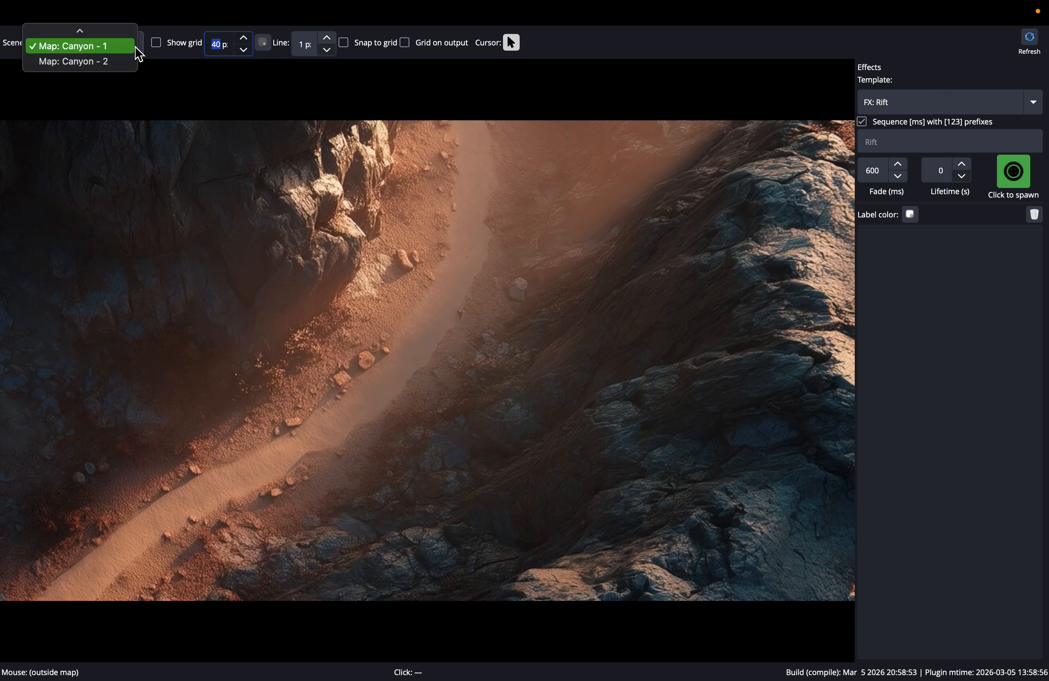
pyautogui.click(94, 54)
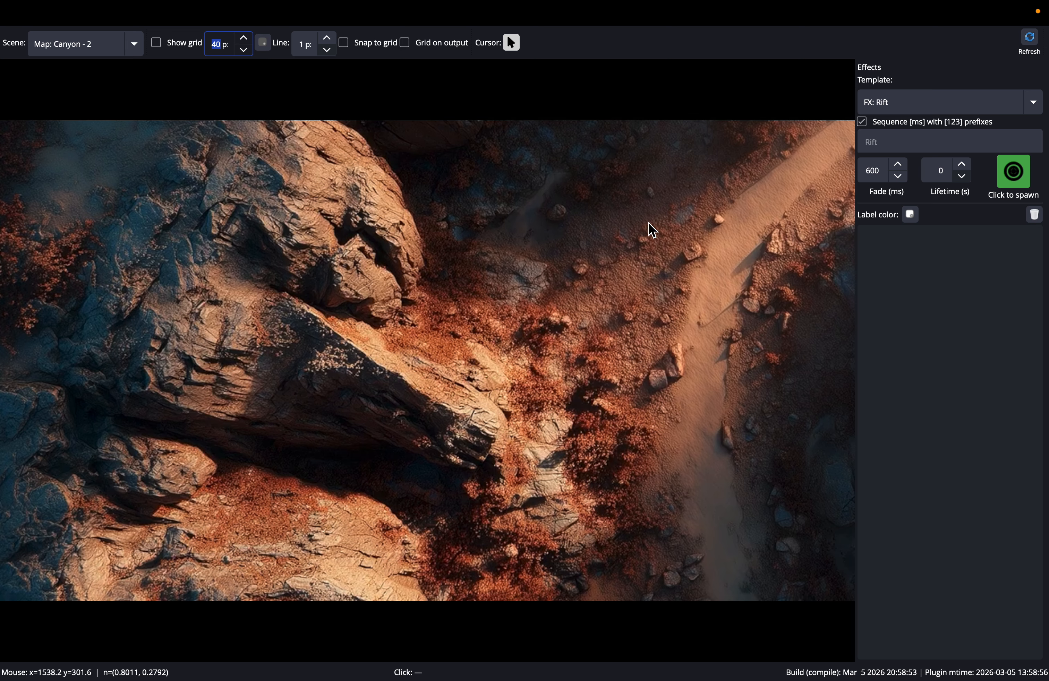
pyautogui.click(161, 45)
pyautogui.click(162, 45)
pyautogui.press('Return')
pyautogui.click(158, 47)
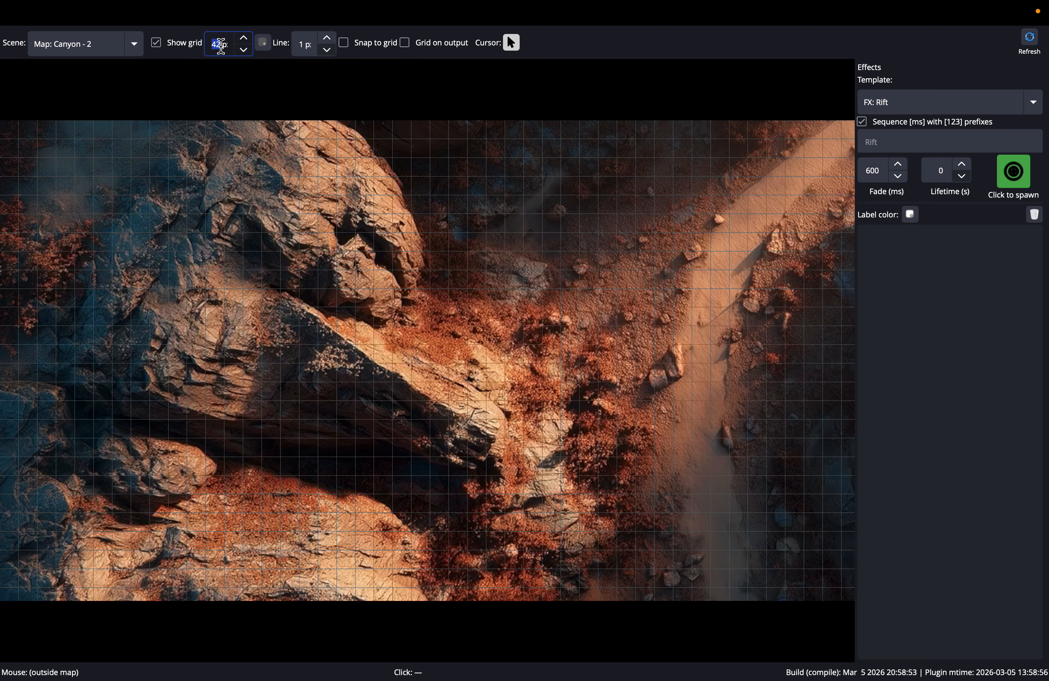
# - Set the grid line color to a dark orange-brown with the color wheel and reduced brightness
pyautogui.click(265, 41)
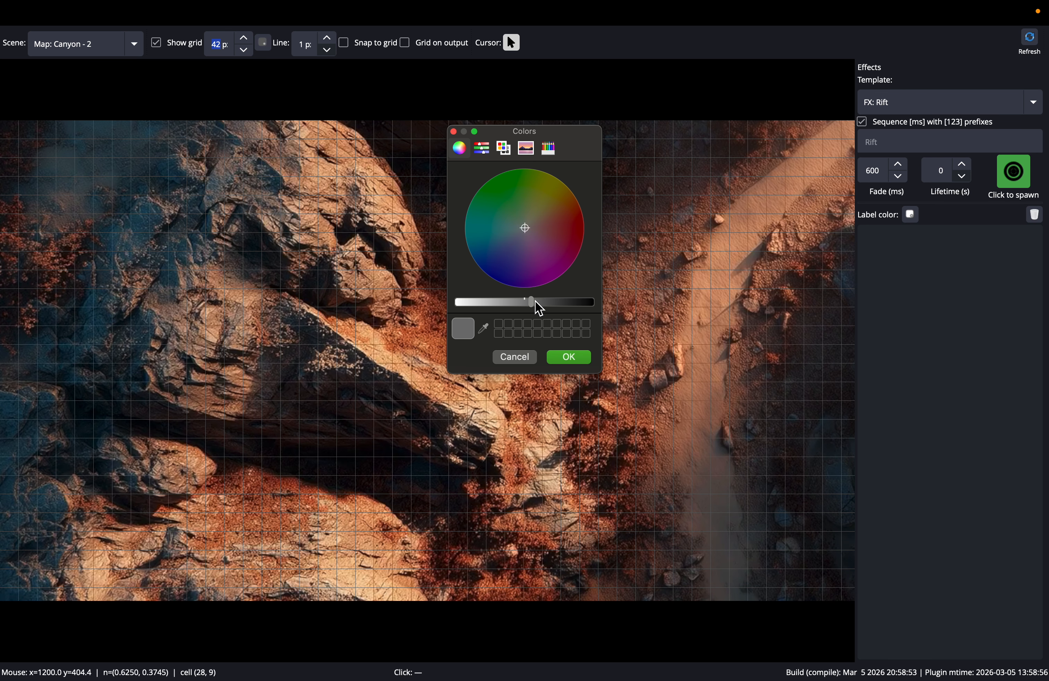
pyautogui.click(530, 230)
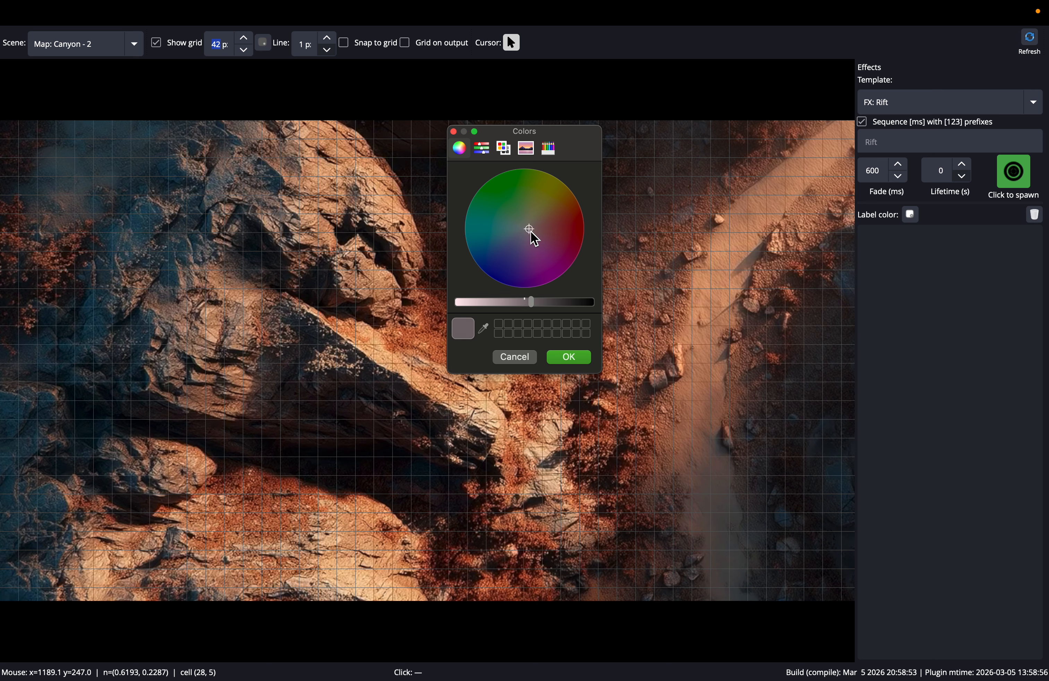
pyautogui.moveTo(531, 231); pyautogui.dragTo(579, 207)
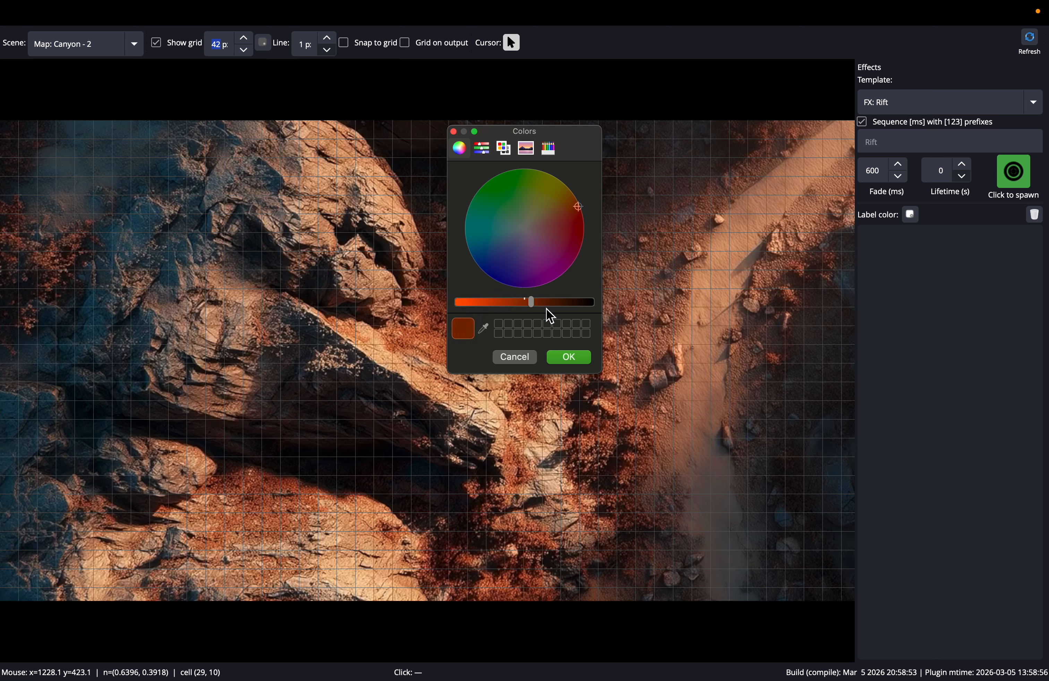
pyautogui.moveTo(533, 303); pyautogui.dragTo(560, 304)
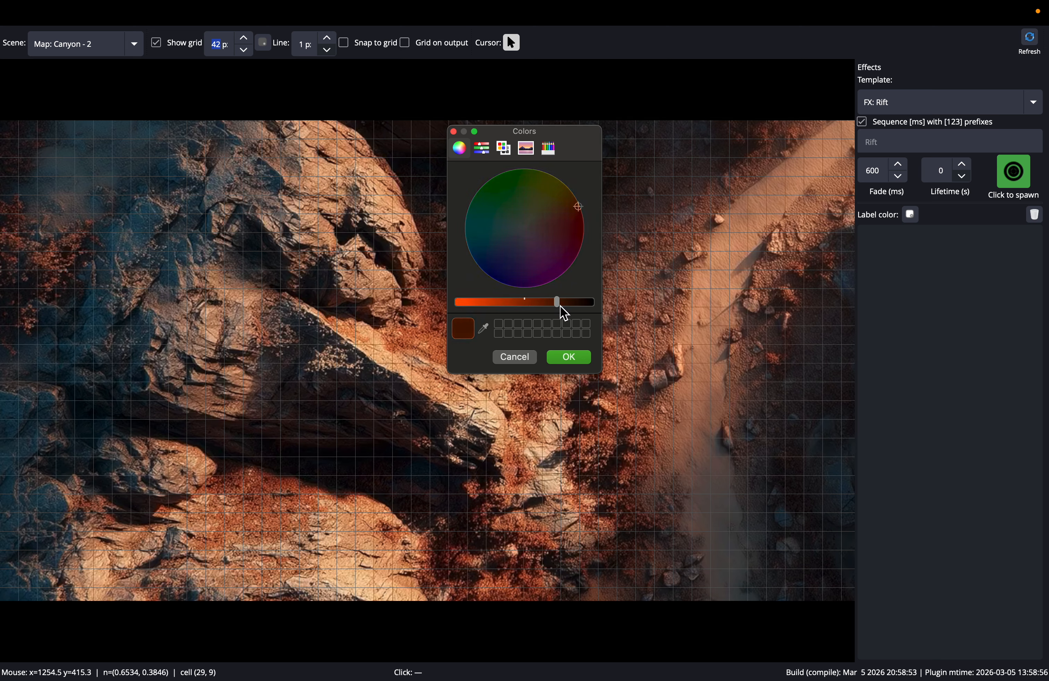
pyautogui.click(568, 359)
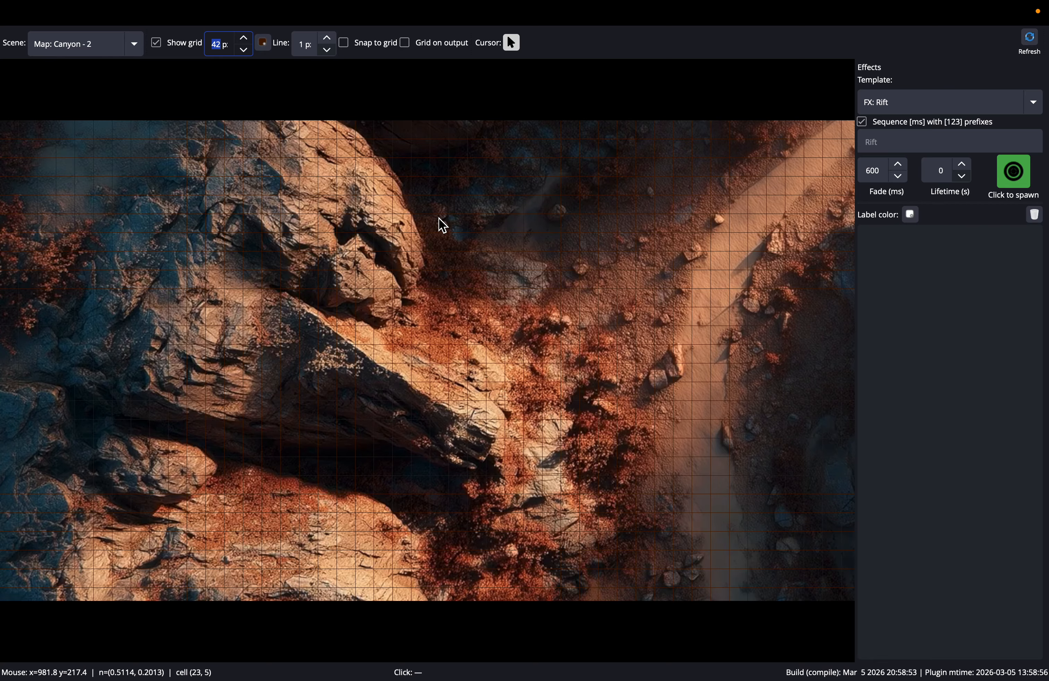
# - Enable the grid on the output and compare it in the OBS Studio program view
pyautogui.hotkey('ctrl', 'Left')
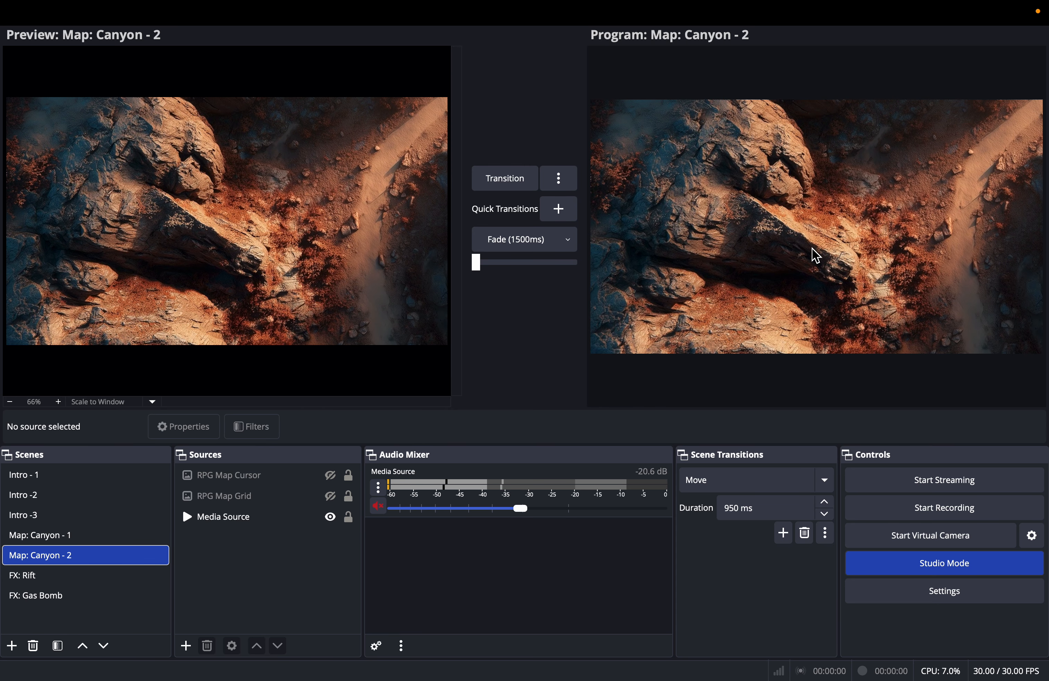
pyautogui.hotkey('ctrl', 'Right')
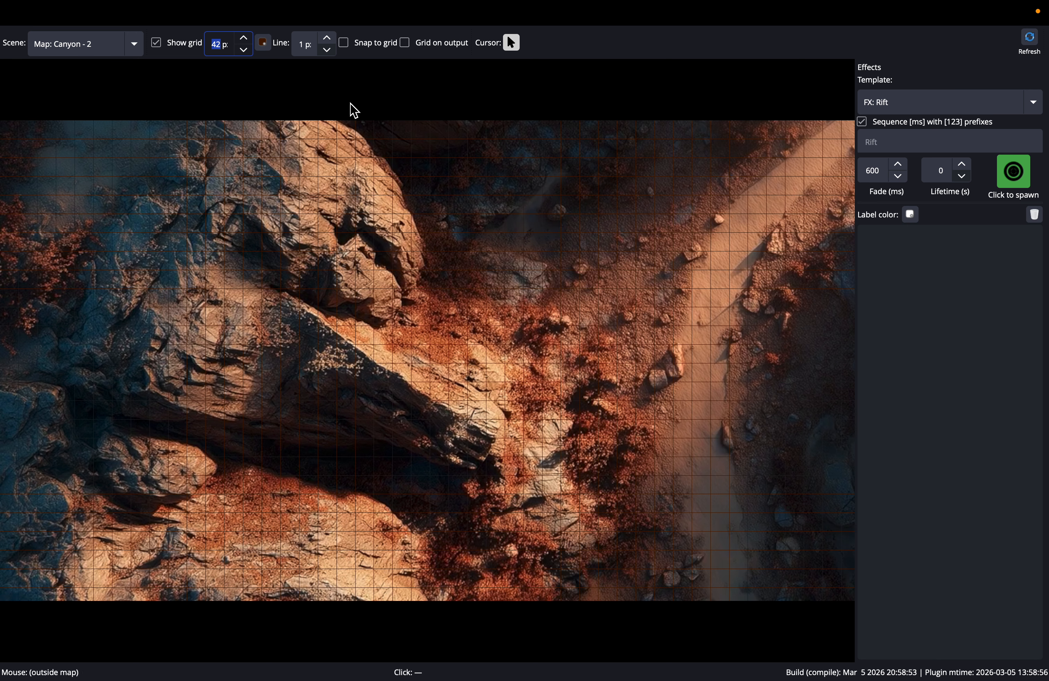
pyautogui.click(410, 46)
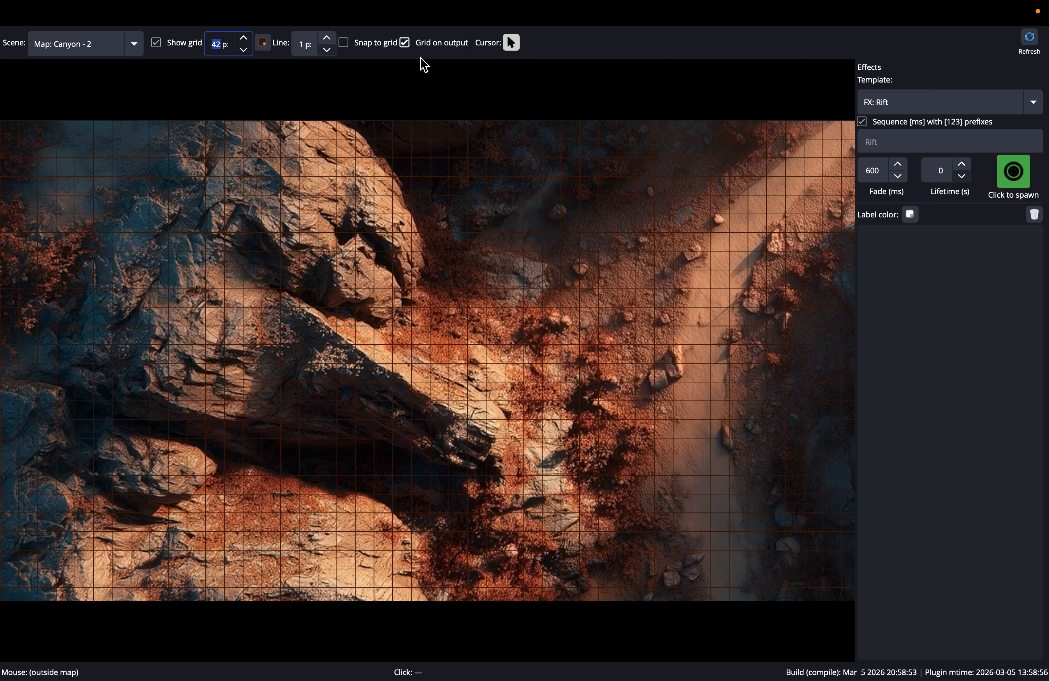
pyautogui.hotkey('ctrl', 'Left')
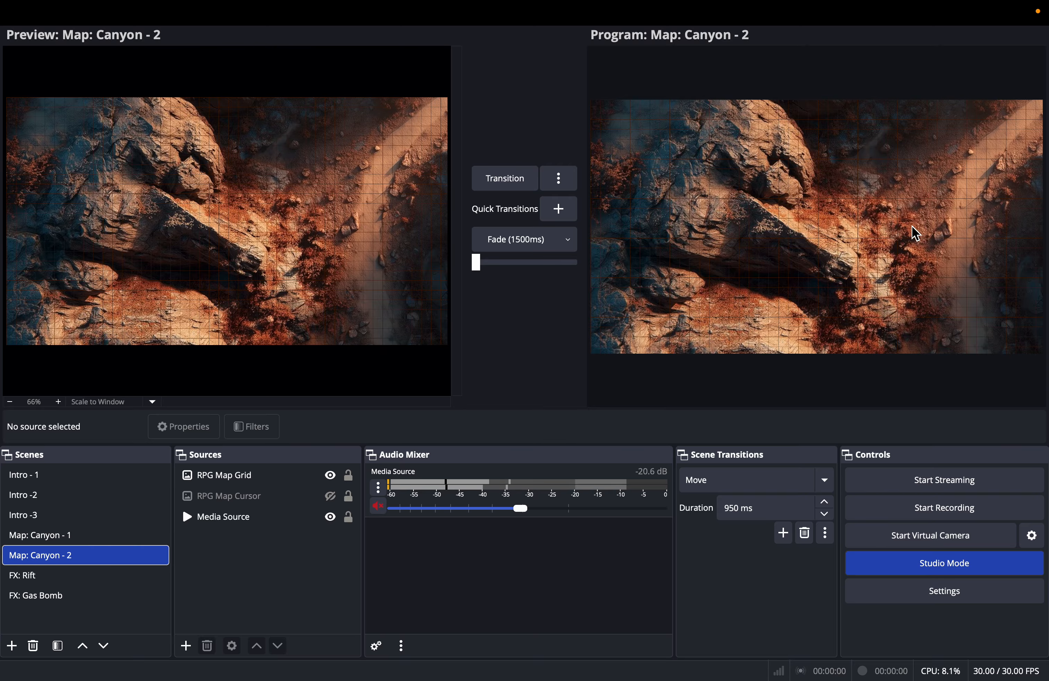
pyautogui.hotkey('ctrl', 'Right')
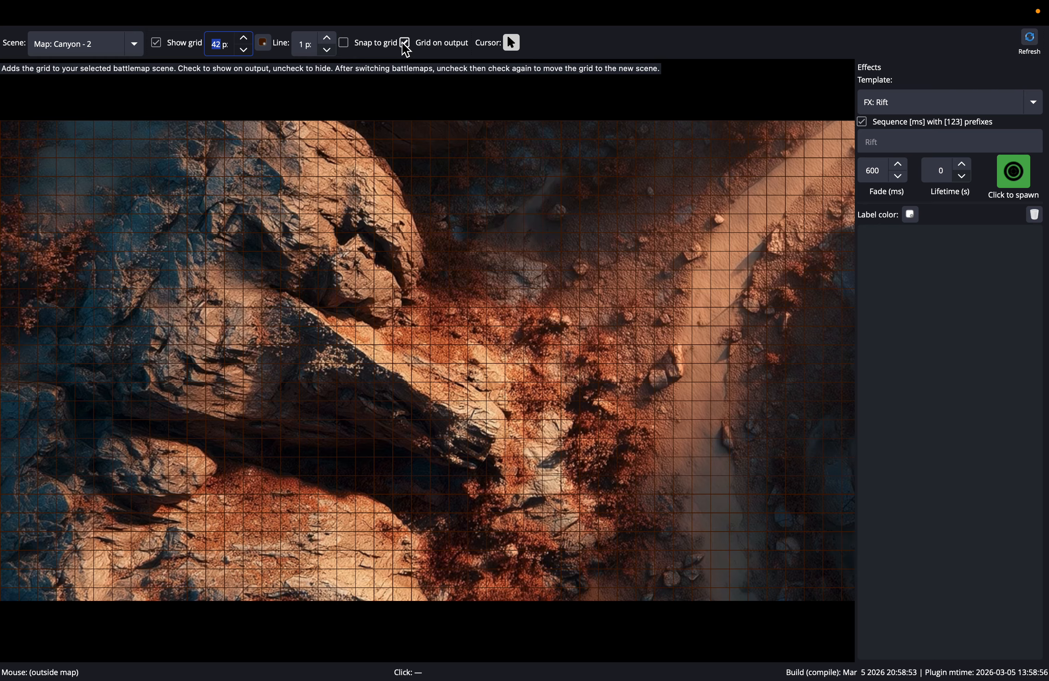
# - Turn off the grid on the output and hide the grid over the map
pyautogui.click(404, 44)
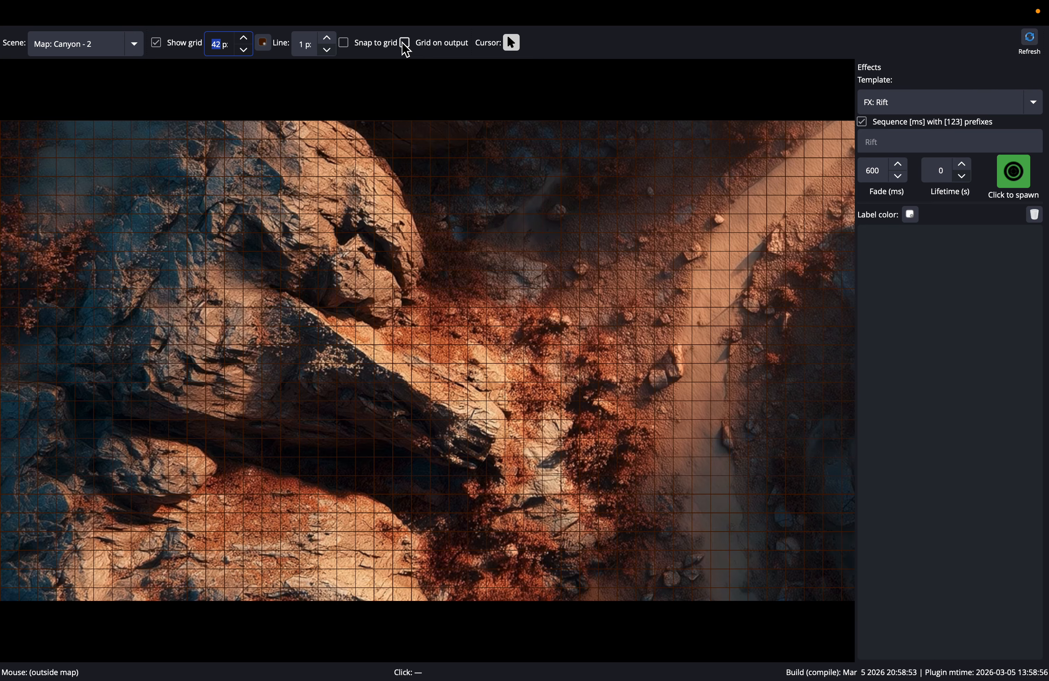
pyautogui.click(157, 44)
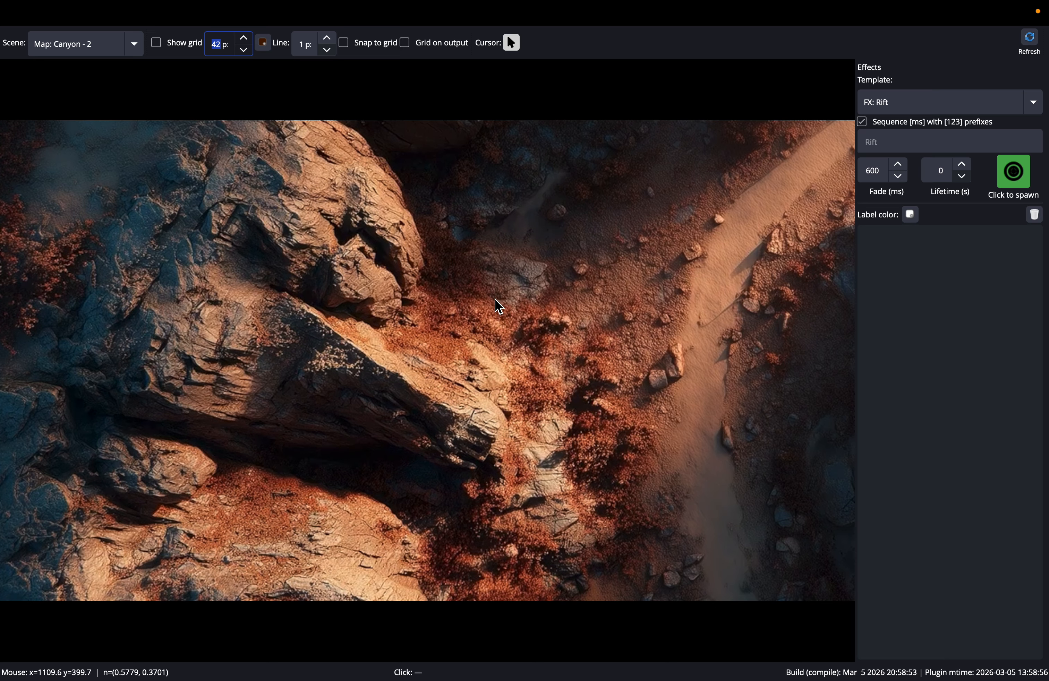
pyautogui.moveTo(294, 4)
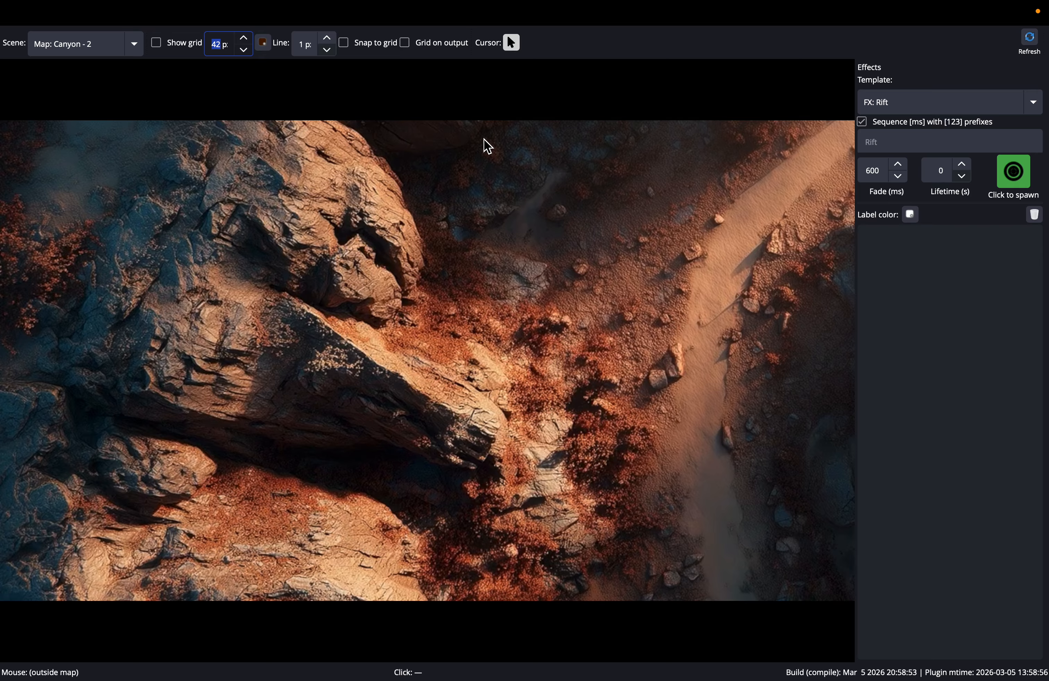
# - Show the cursor on the map and give it the circular target style with a green pointer
pyautogui.rightClick(472, 247)
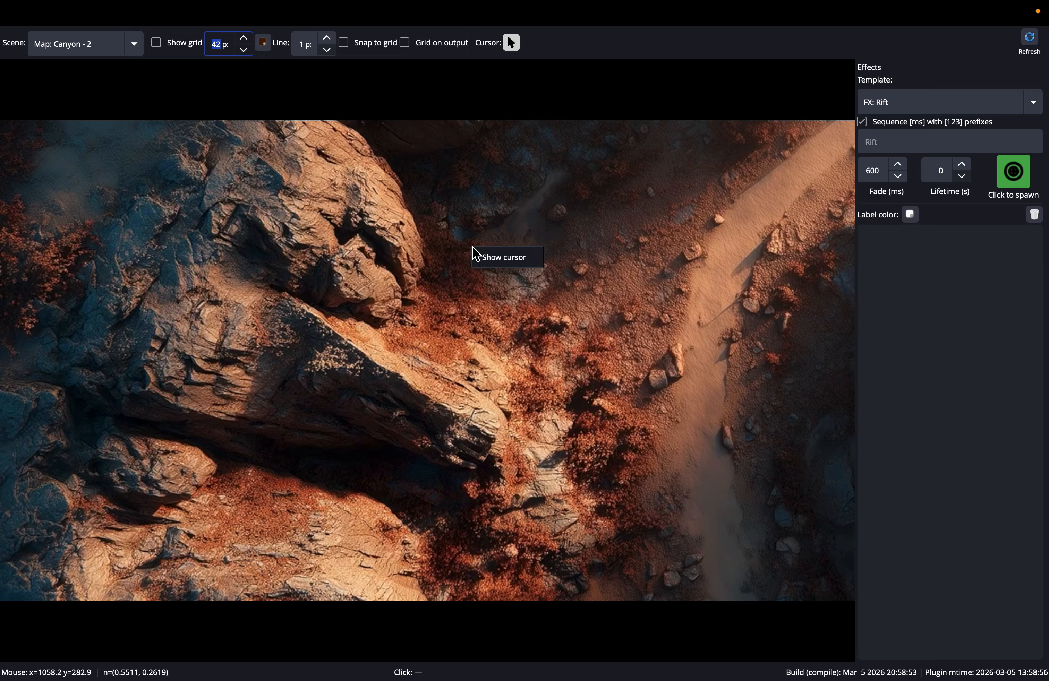
pyautogui.click(488, 261)
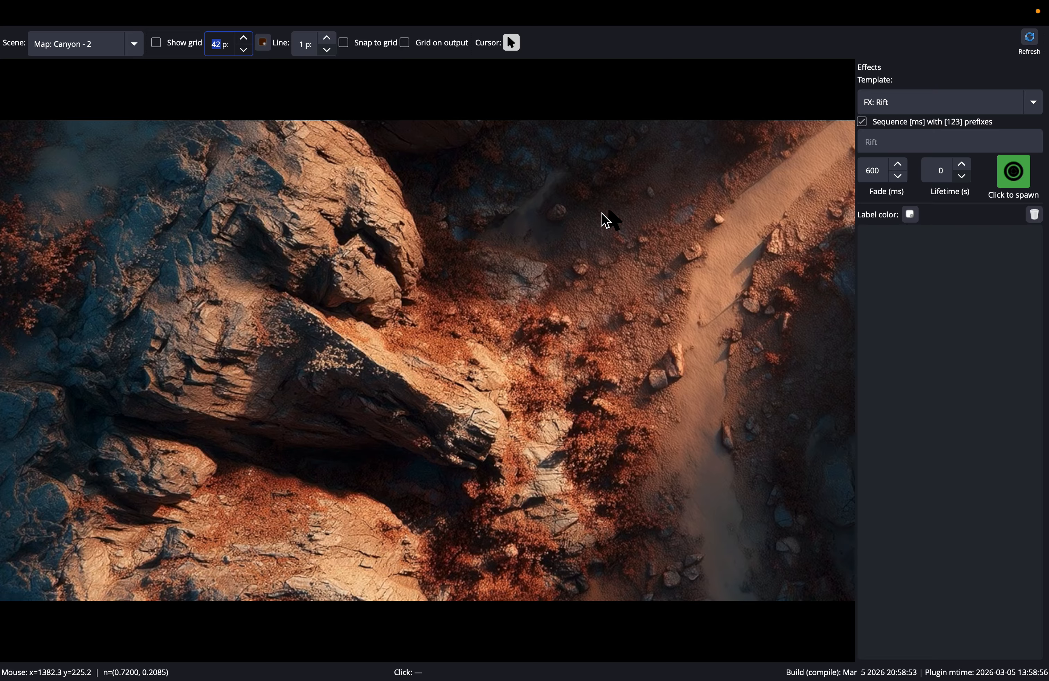
pyautogui.click(513, 44)
pyautogui.click(528, 92)
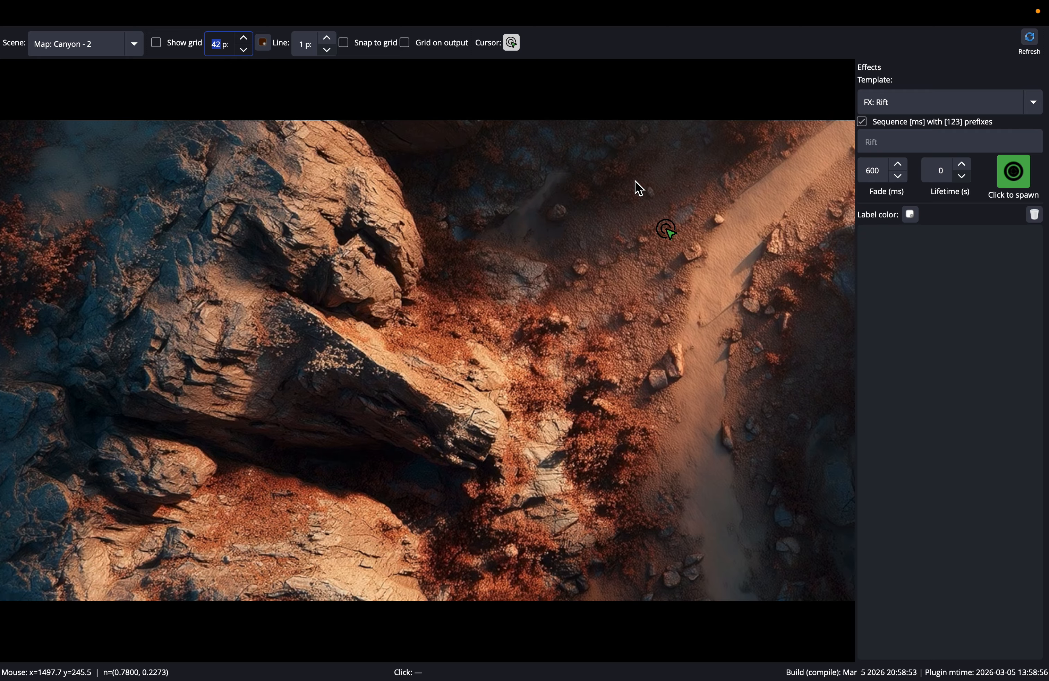
# - Try the circled crosshair cursor style, and settle on the plain plus-shaped crosshair
pyautogui.click(514, 46)
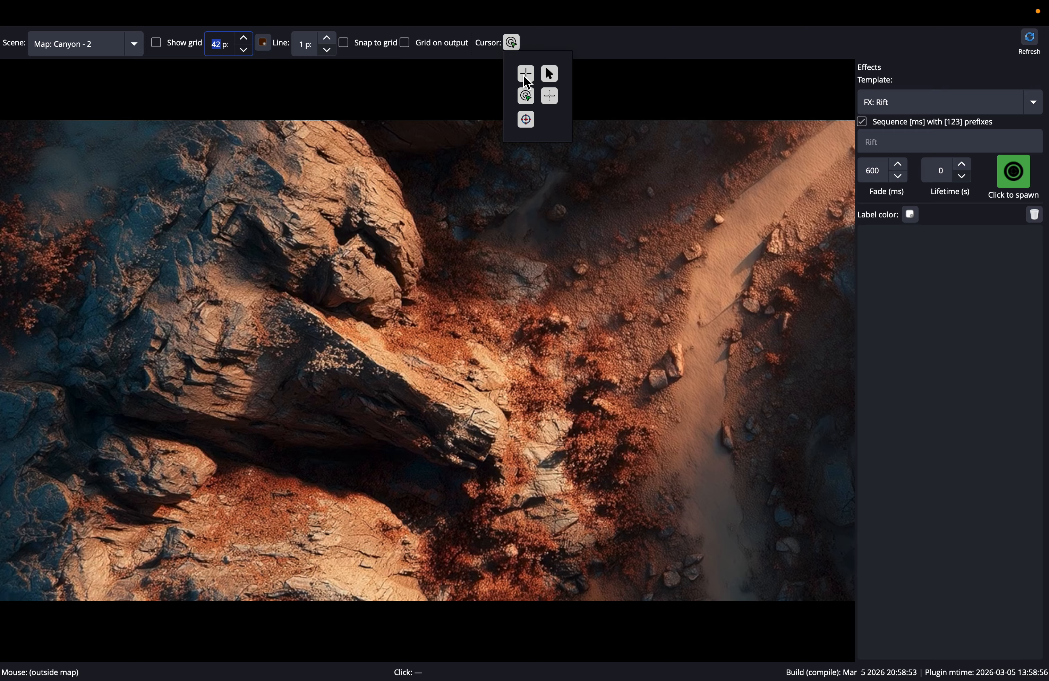
pyautogui.click(526, 119)
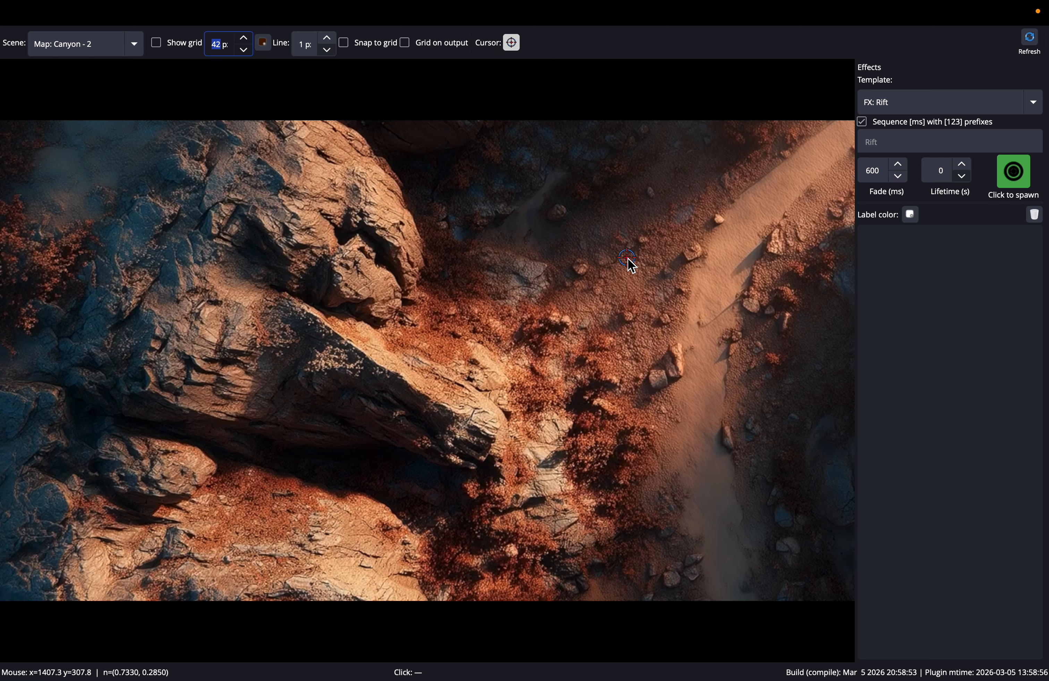
pyautogui.click(515, 46)
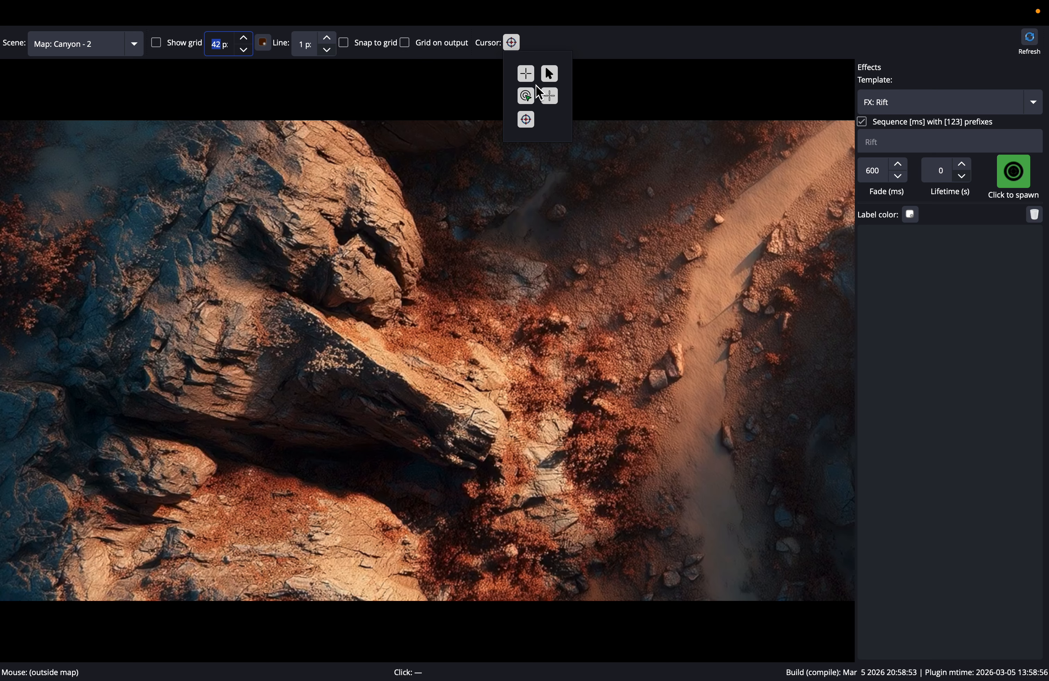
pyautogui.click(550, 104)
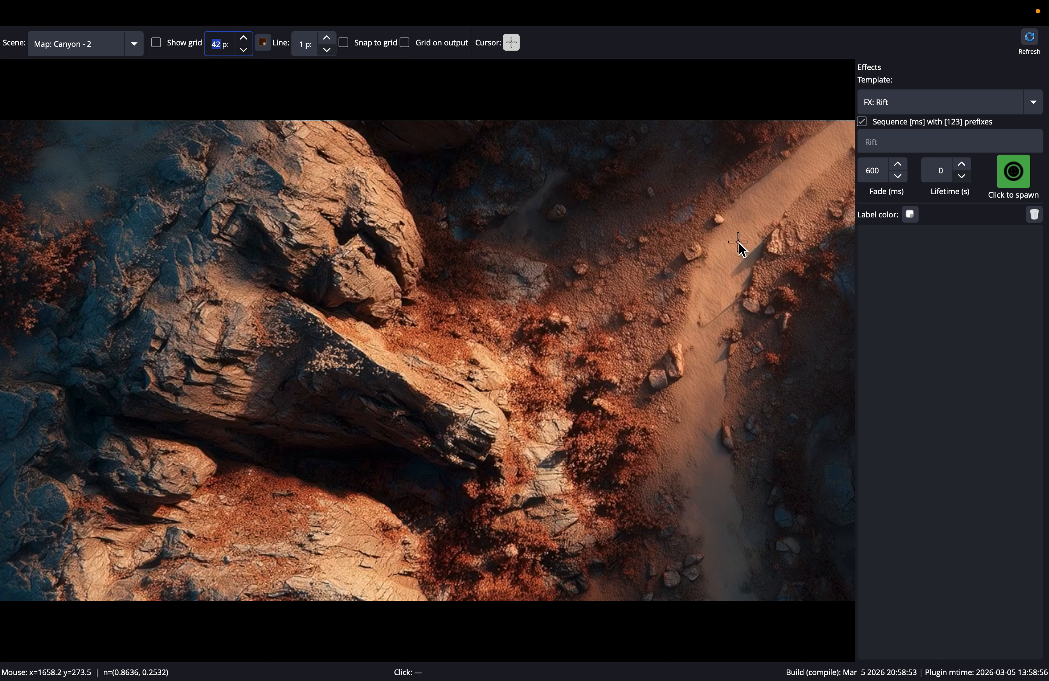
# - Try snapping the cursor to the grid, turn snapping off again and show the map grid
pyautogui.click(514, 48)
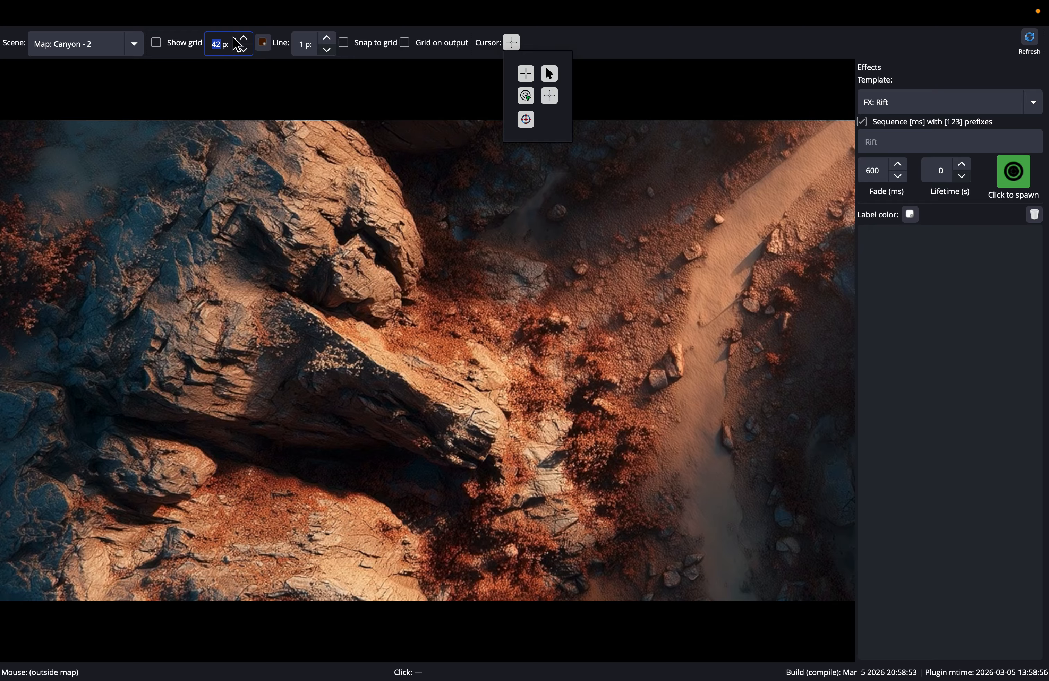
pyautogui.click(354, 49)
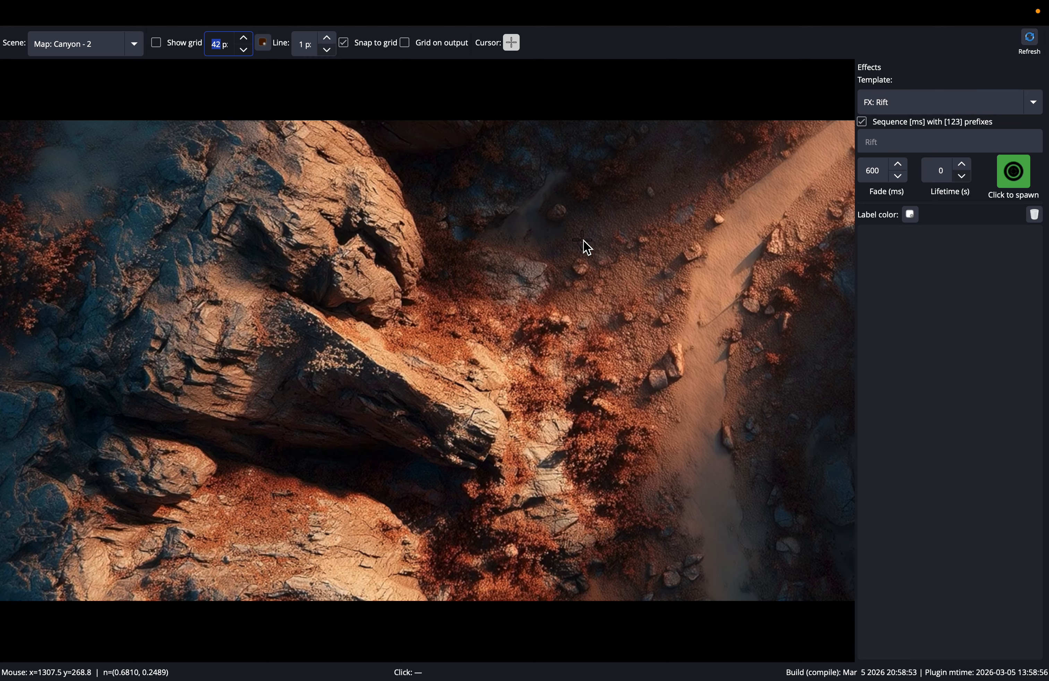
pyautogui.click(157, 45)
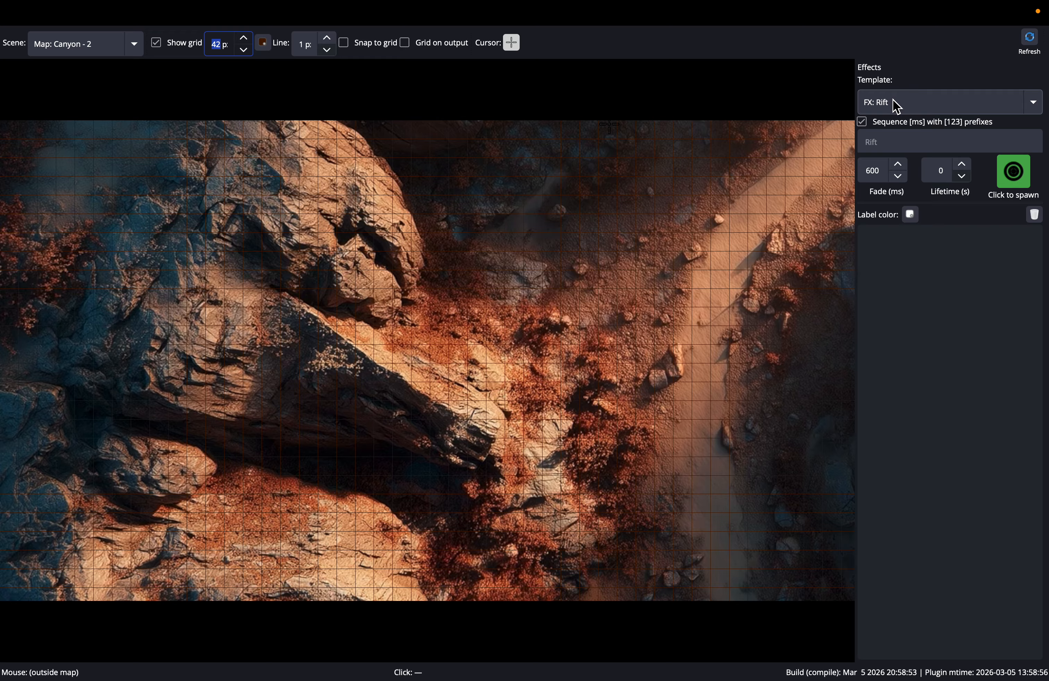
# - Check the scenes in the OBS Studio main window and set the effect template to FX: Gas Bomb
pyautogui.click(929, 109)
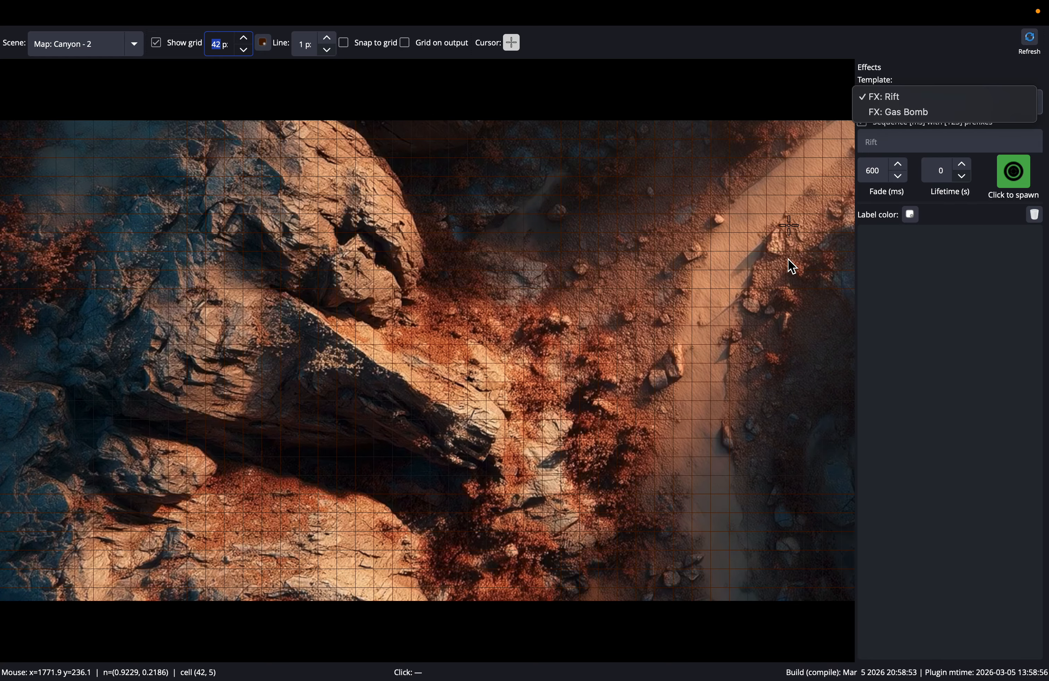
pyautogui.click(788, 274)
pyautogui.hotkey('ctrl', 'Left')
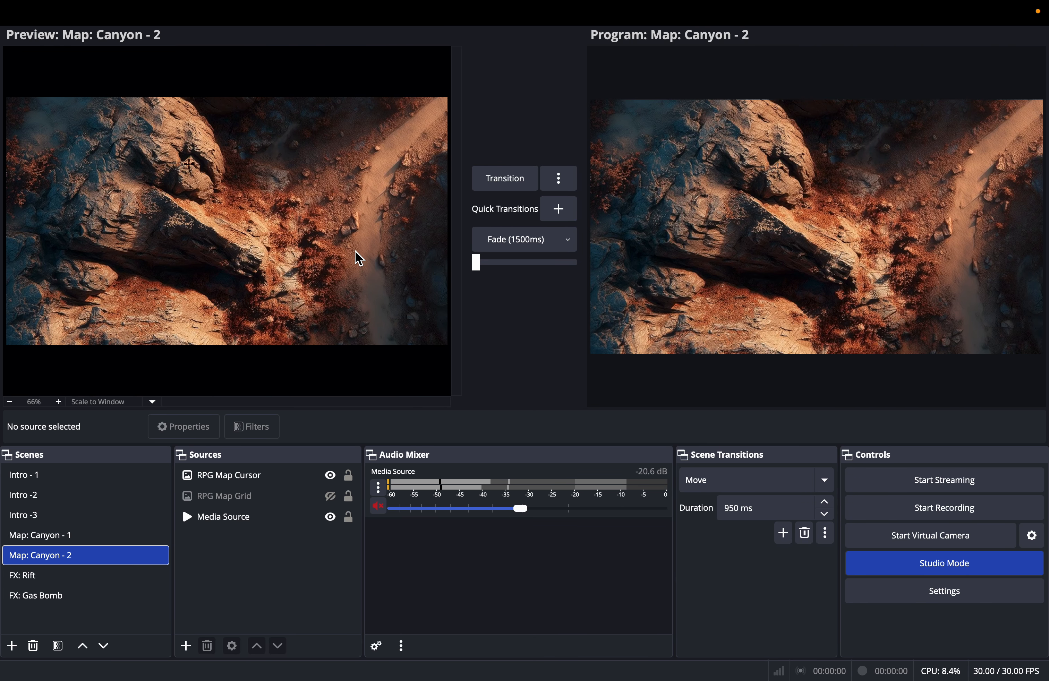
pyautogui.hotkey('ctrl', 'Right')
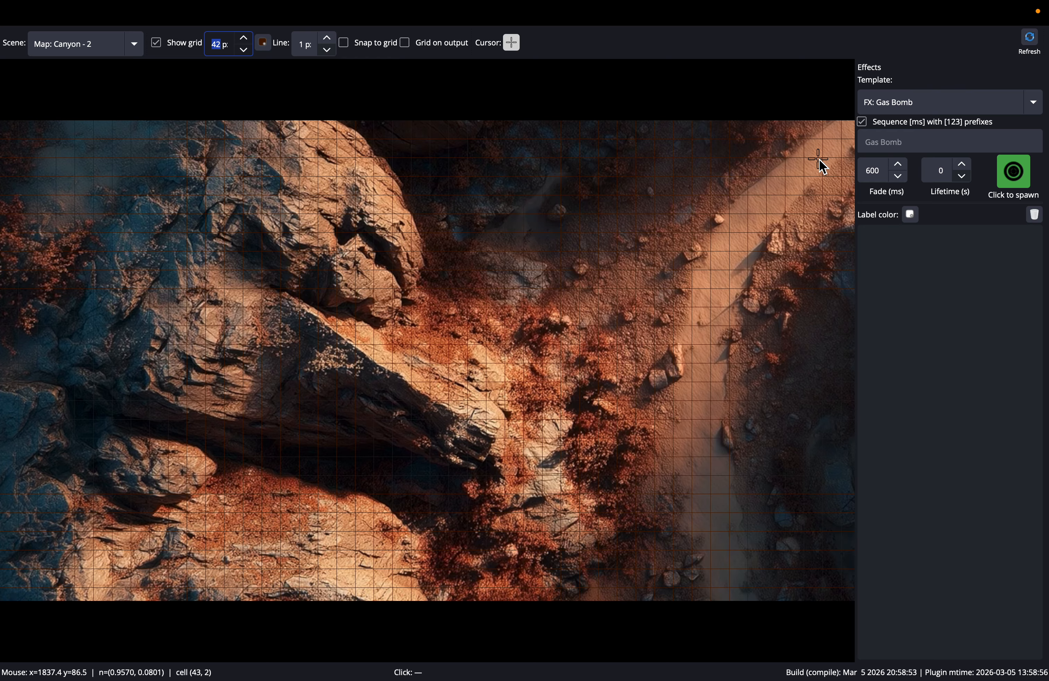
# - Examine the sources and delay prefixes of the FX: Gas Bomb scene in the OBS Studio main window
pyautogui.hotkey('ctrl', 'Left')
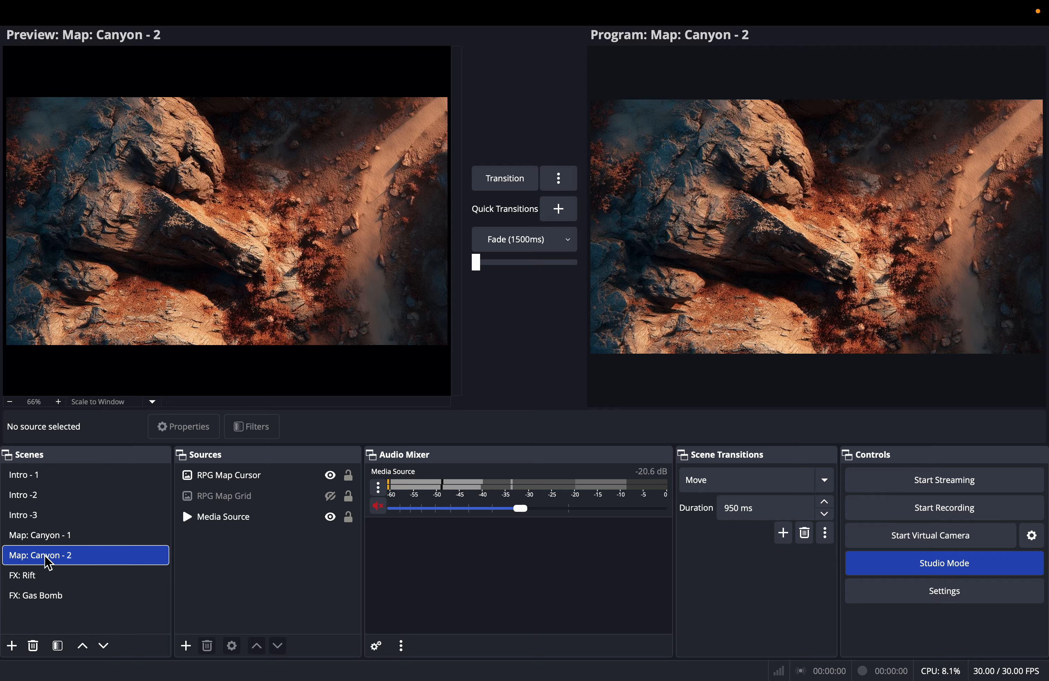
pyautogui.click(29, 596)
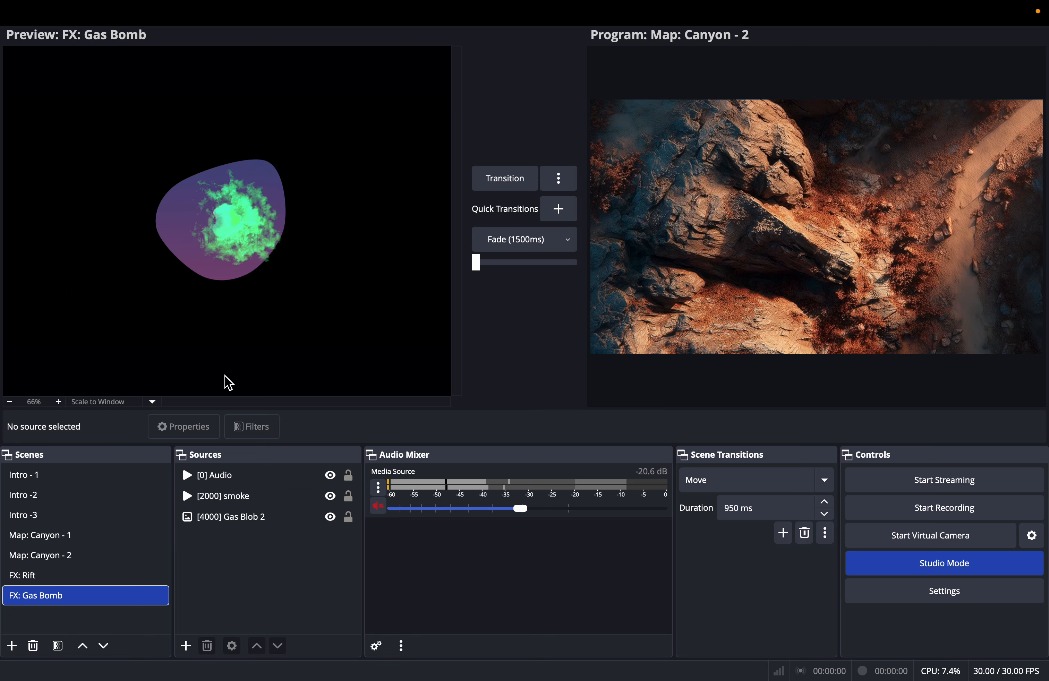
pyautogui.hotkey('ctrl', 'Right')
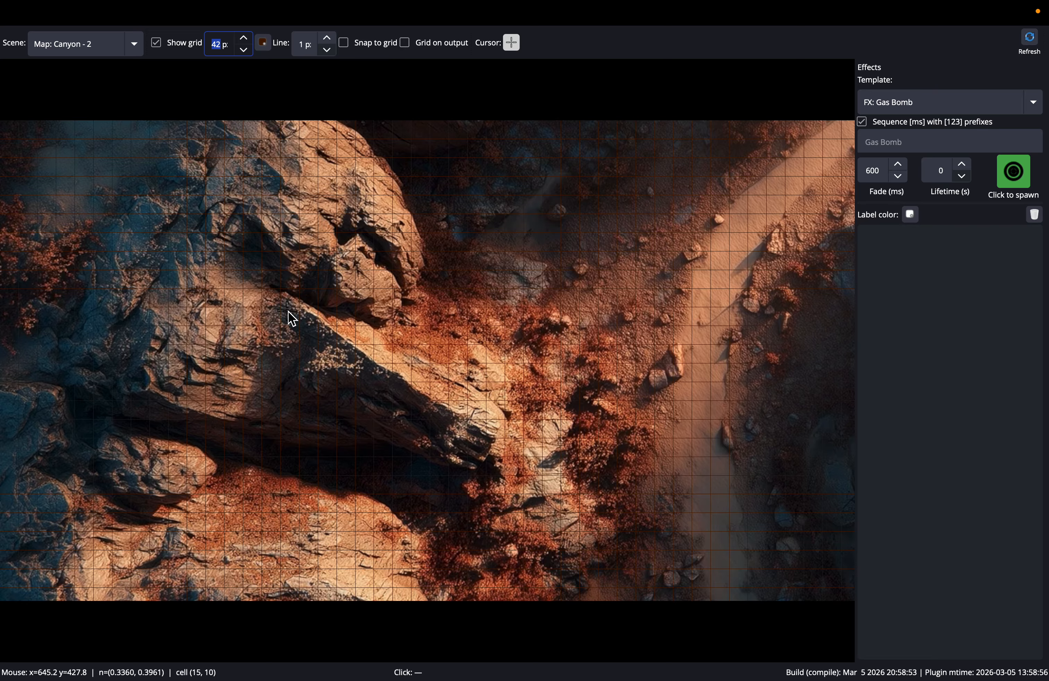
# - Hide the map grid and begin entering a custom name starting with "Smo" for the Gas Bomb effect
pyautogui.click(156, 43)
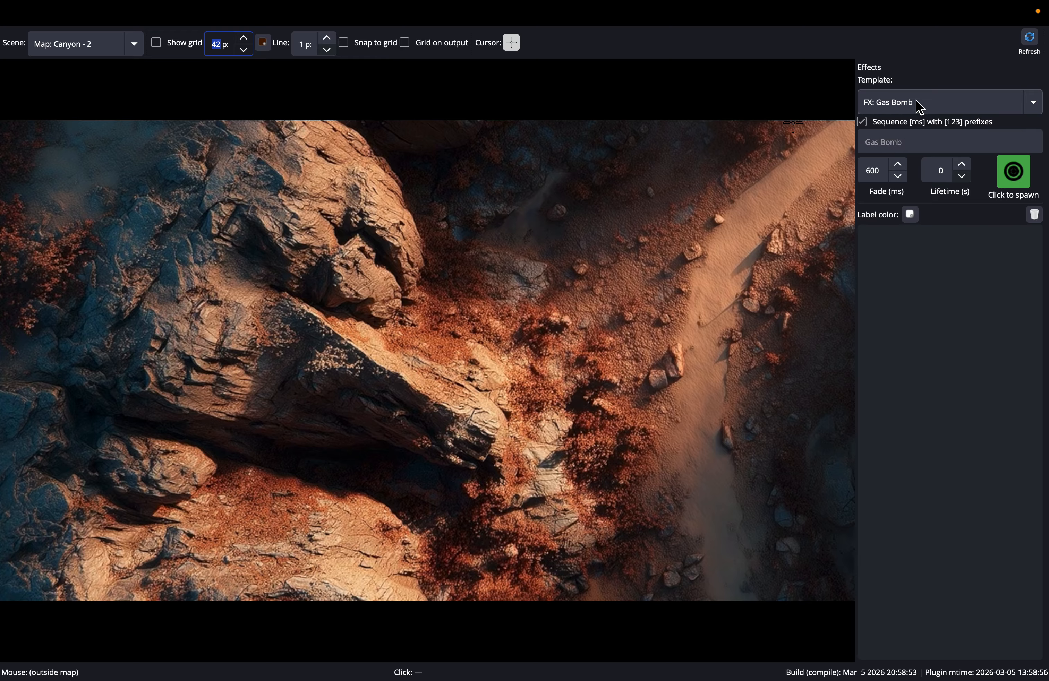
pyautogui.click(939, 140)
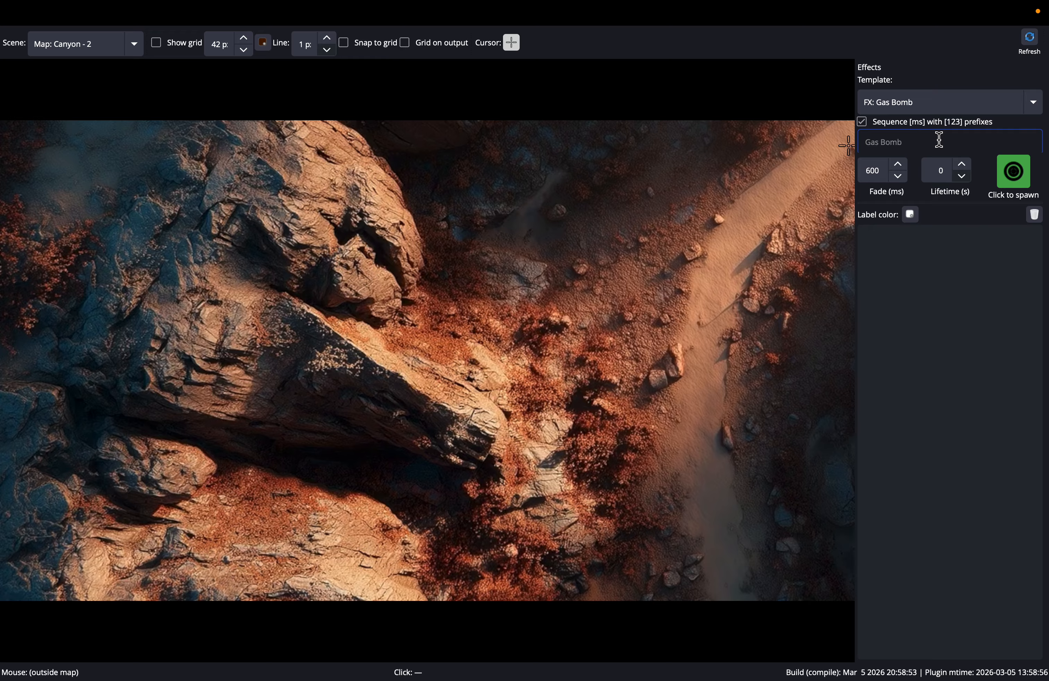
pyautogui.write('Smo')
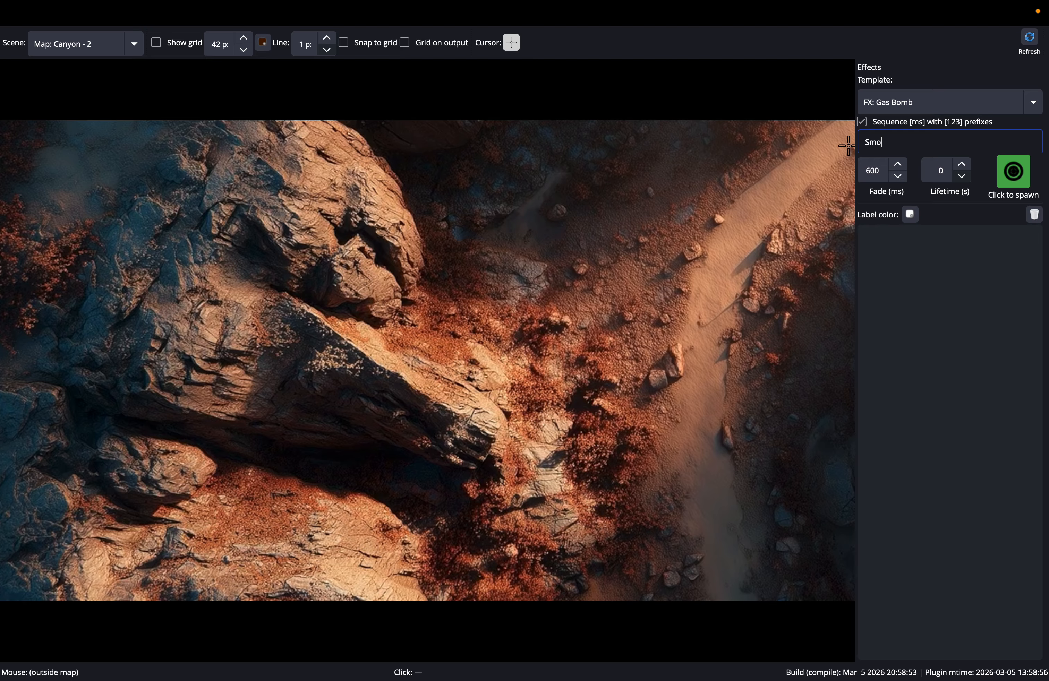
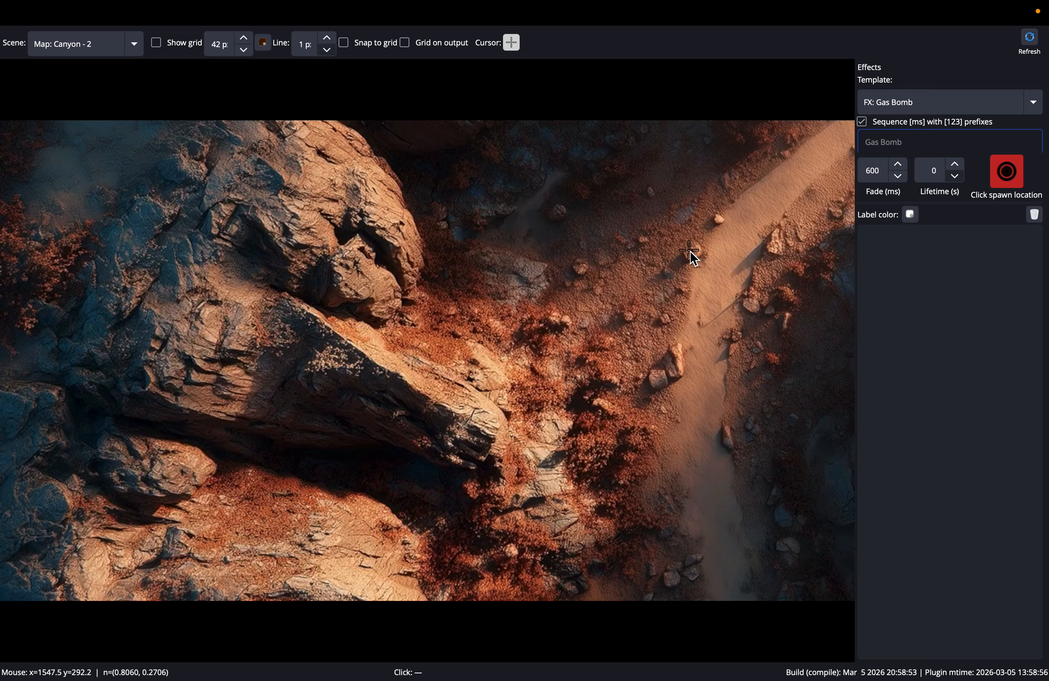
# - Spawn the Gas Bomb on the map's sandy path and check the effect and its sources in the OBS Studio main window
pyautogui.click(718, 286)
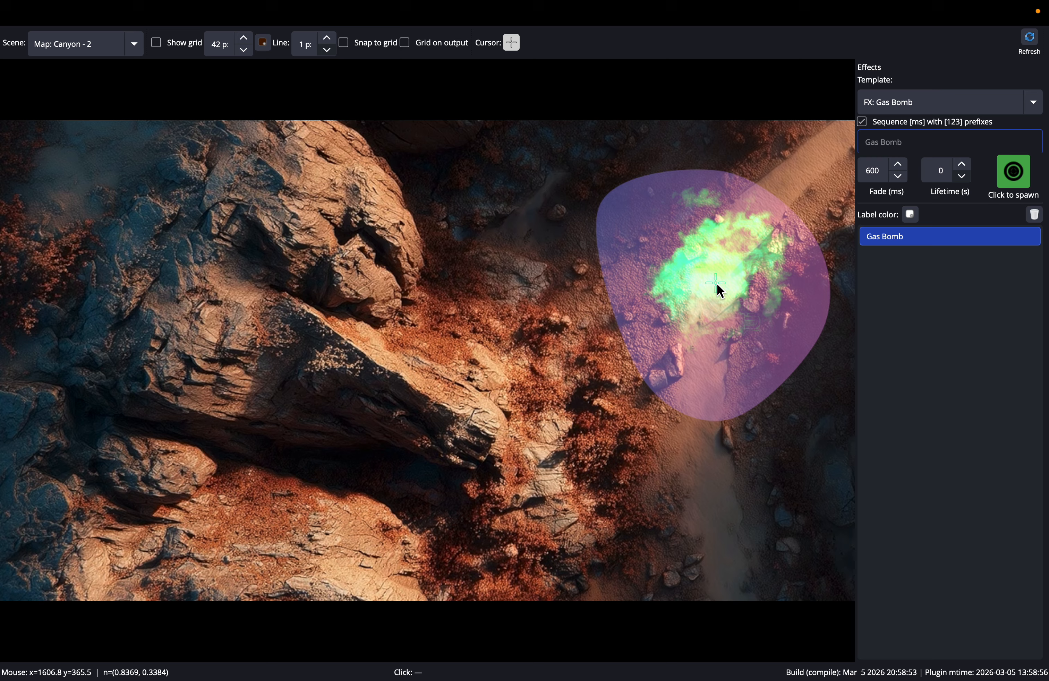
pyautogui.click(717, 283)
pyautogui.click(721, 272)
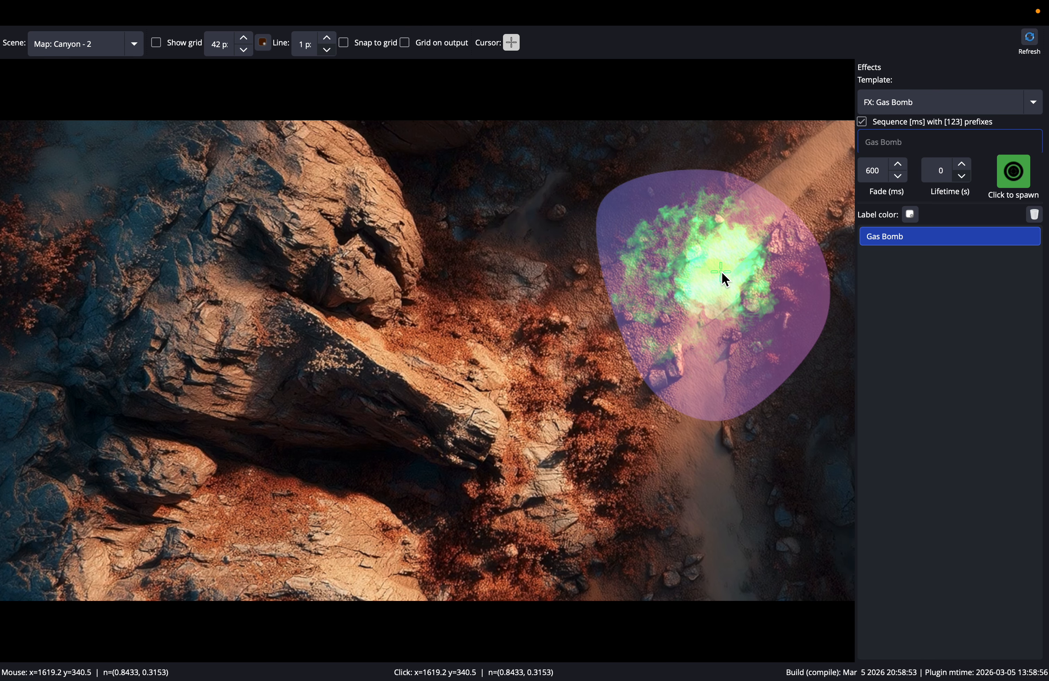
pyautogui.hotkey('ctrl', 'Left')
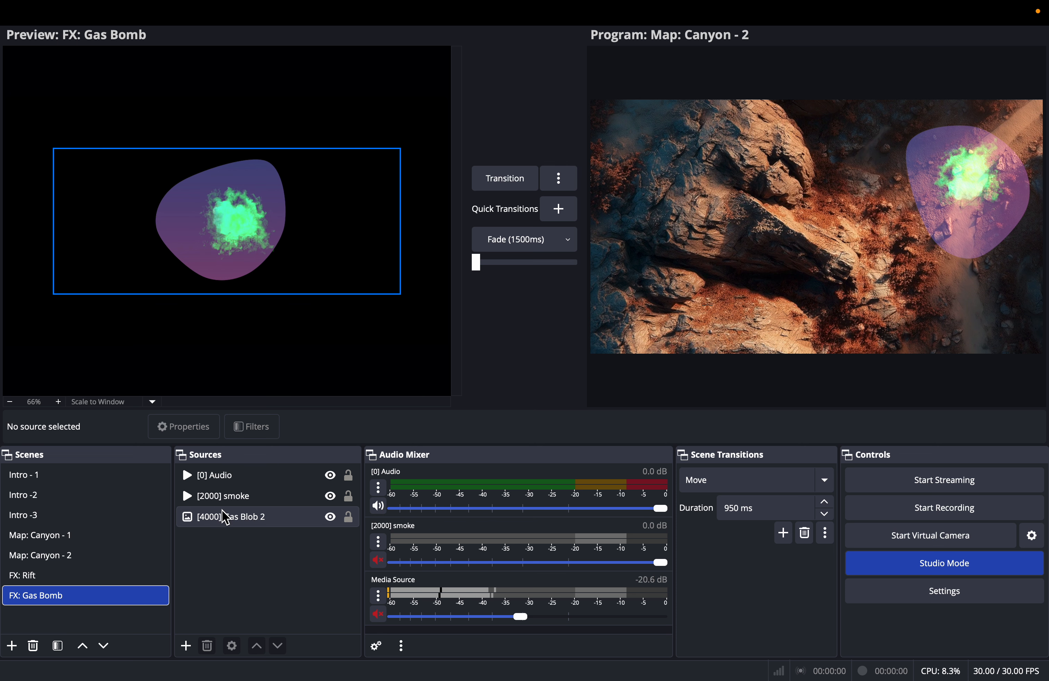
pyautogui.hotkey('ctrl', 'Right')
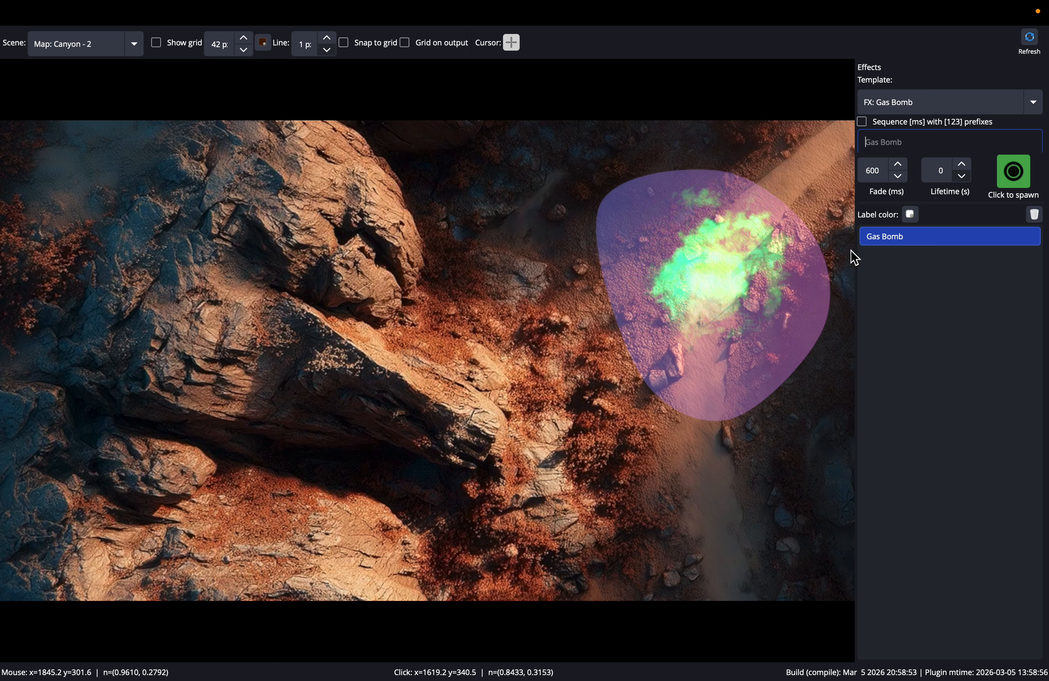
# - Clear the Gas Bomb, replace it with one spawned without prefix sequencing, and clear that one too
pyautogui.rightClick(922, 246)
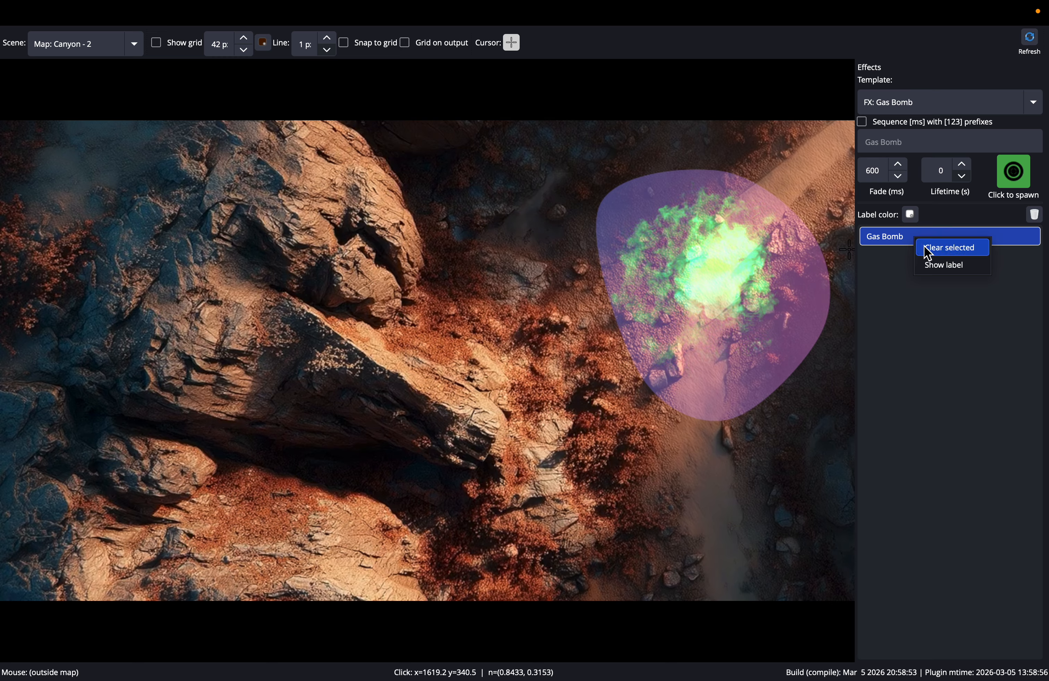
pyautogui.click(932, 249)
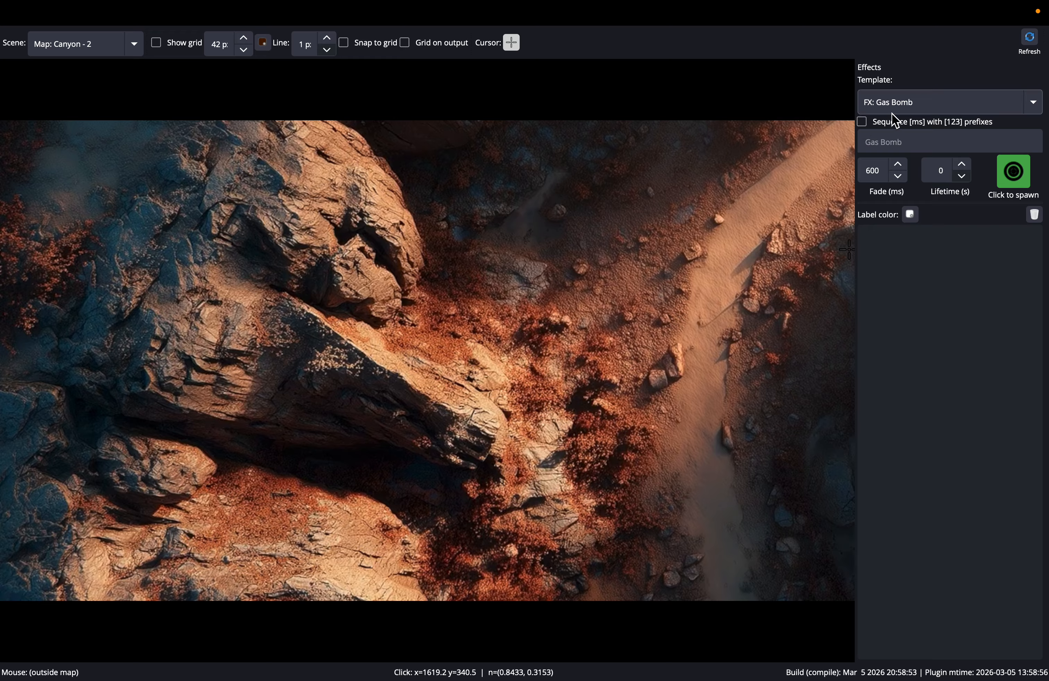
pyautogui.click(668, 261)
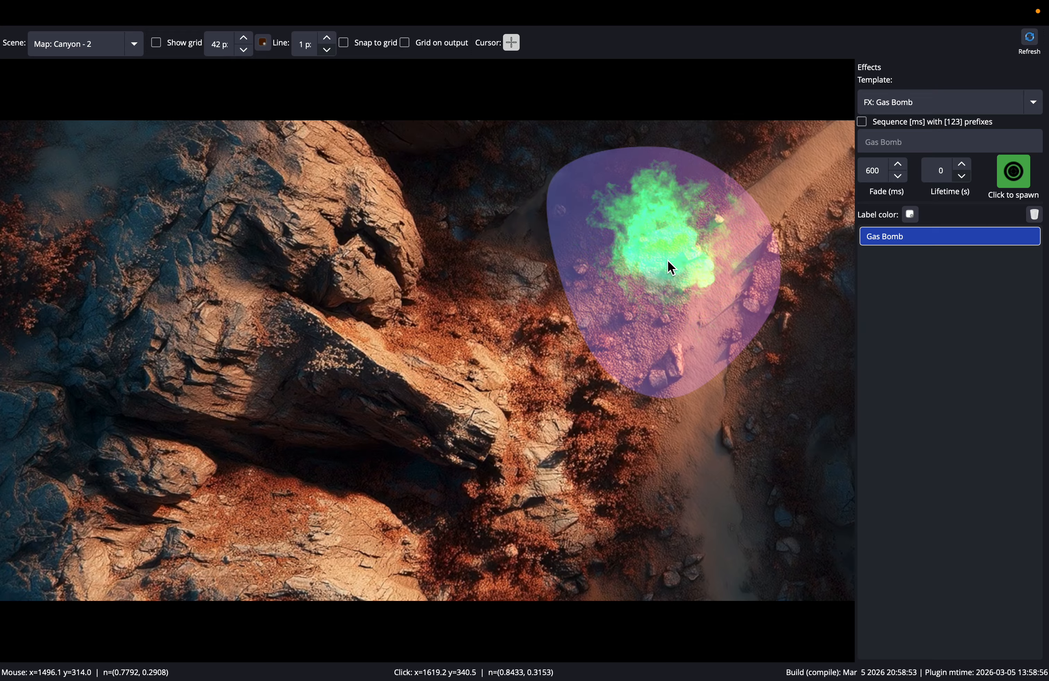
pyautogui.rightClick(668, 261)
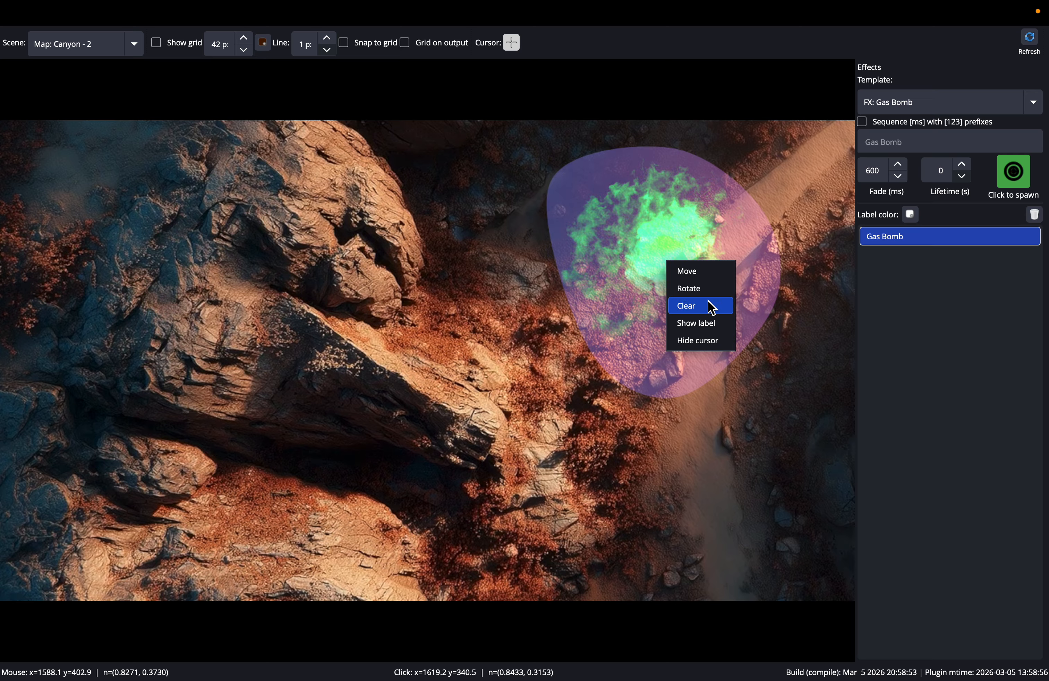
pyautogui.click(713, 311)
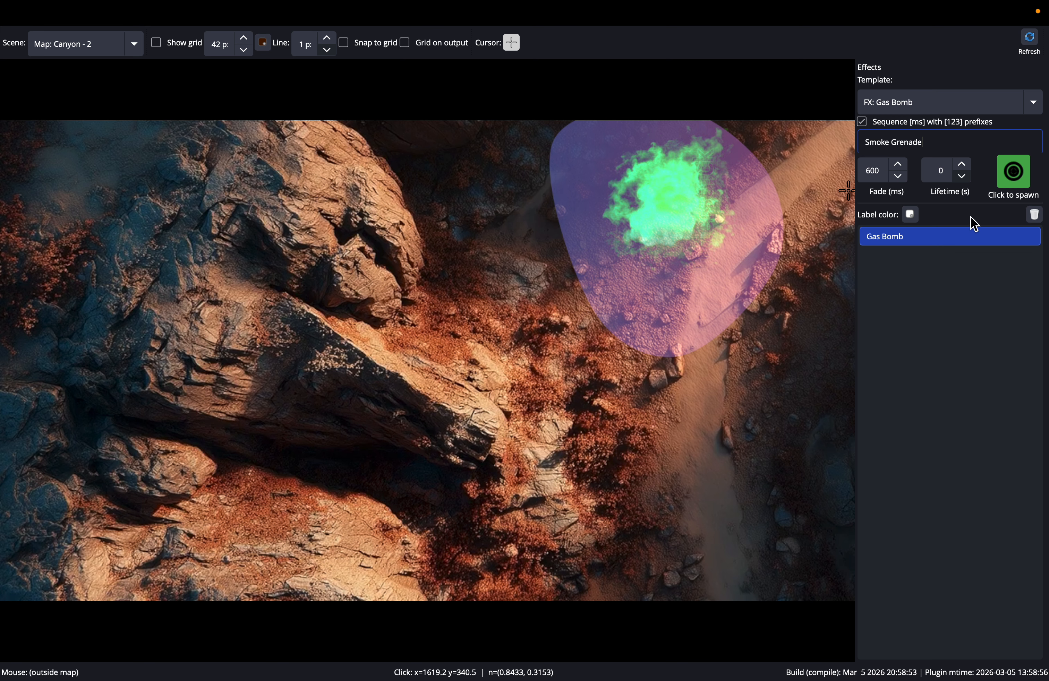
# - Spawn a second effect named Smoke Grenade below the Gas Bomb and alternate the selection between both effects on the map
pyautogui.click(1018, 179)
pyautogui.click(635, 497)
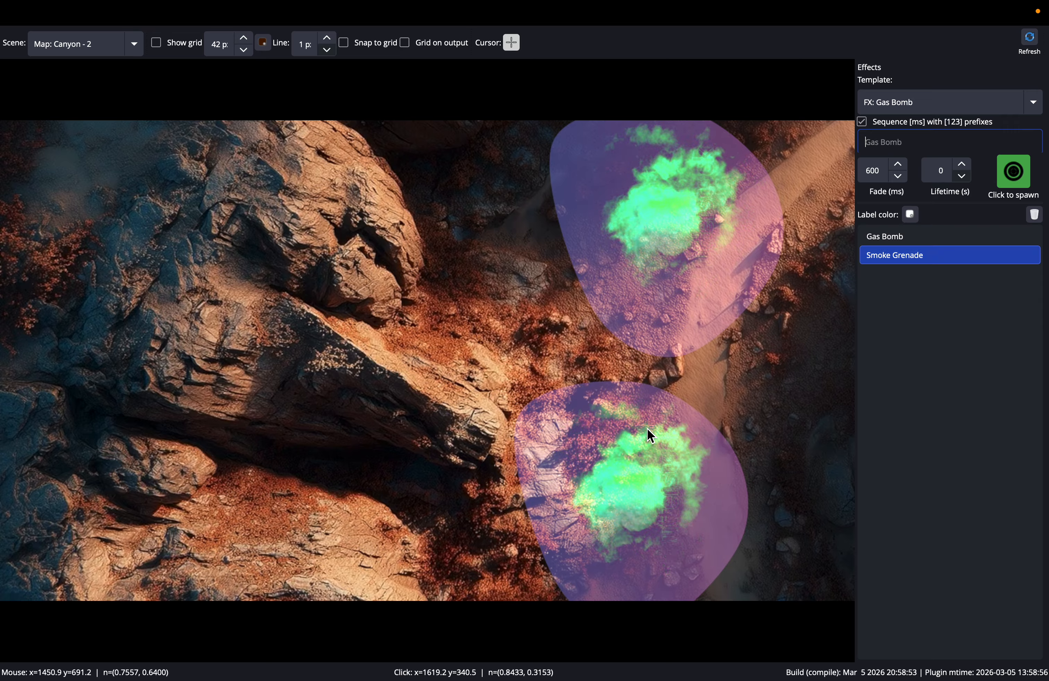
pyautogui.click(663, 207)
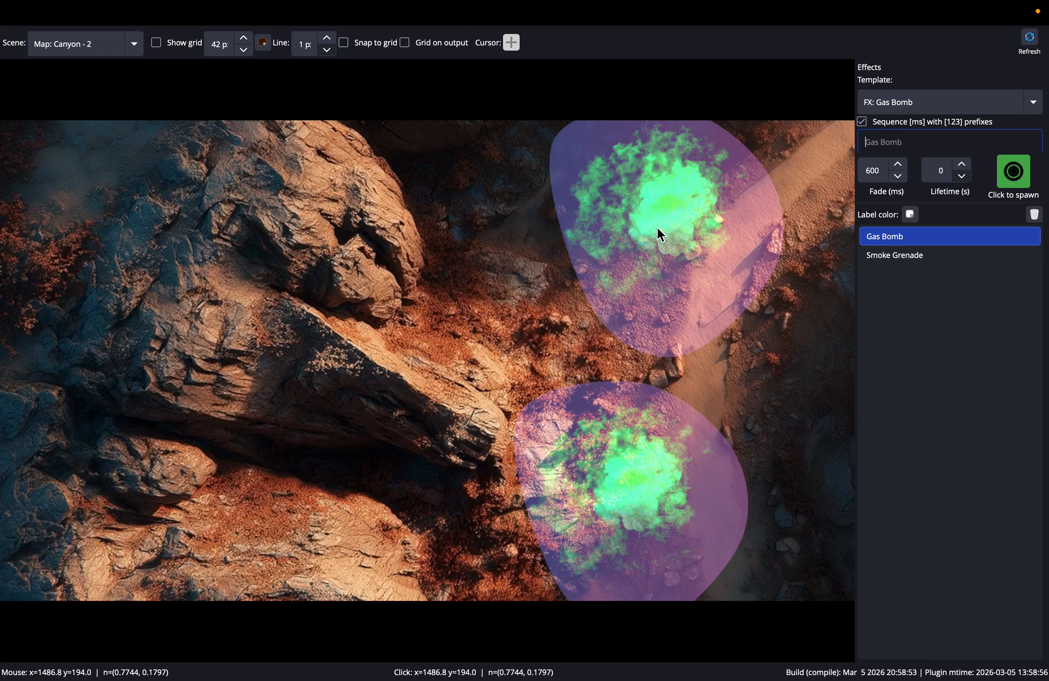
pyautogui.click(641, 480)
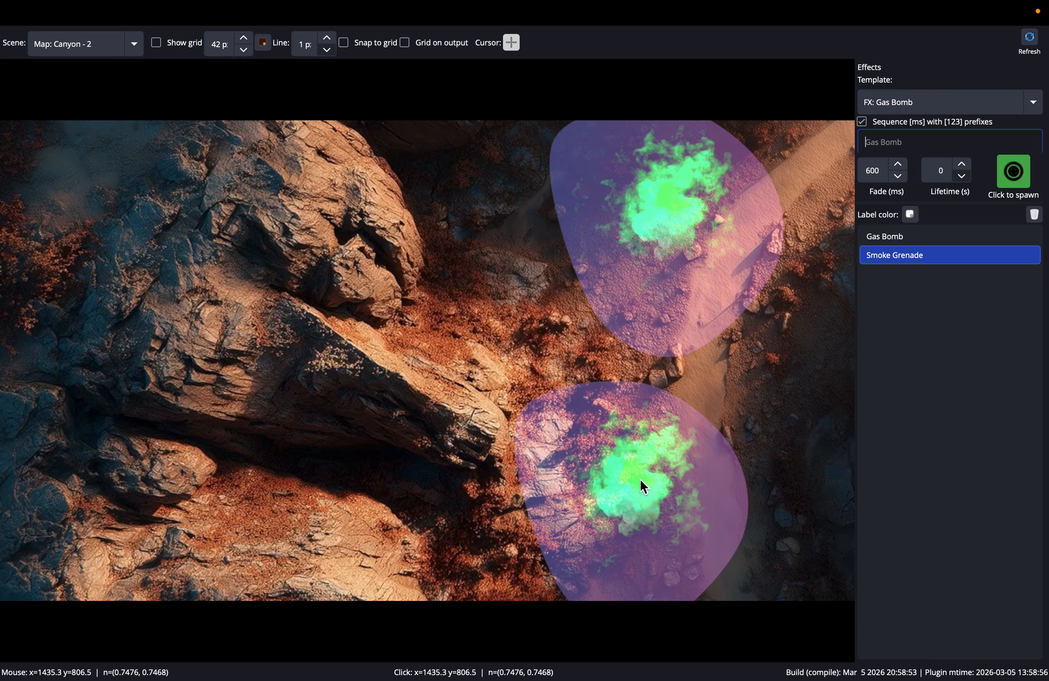
pyautogui.click(670, 224)
pyautogui.click(659, 288)
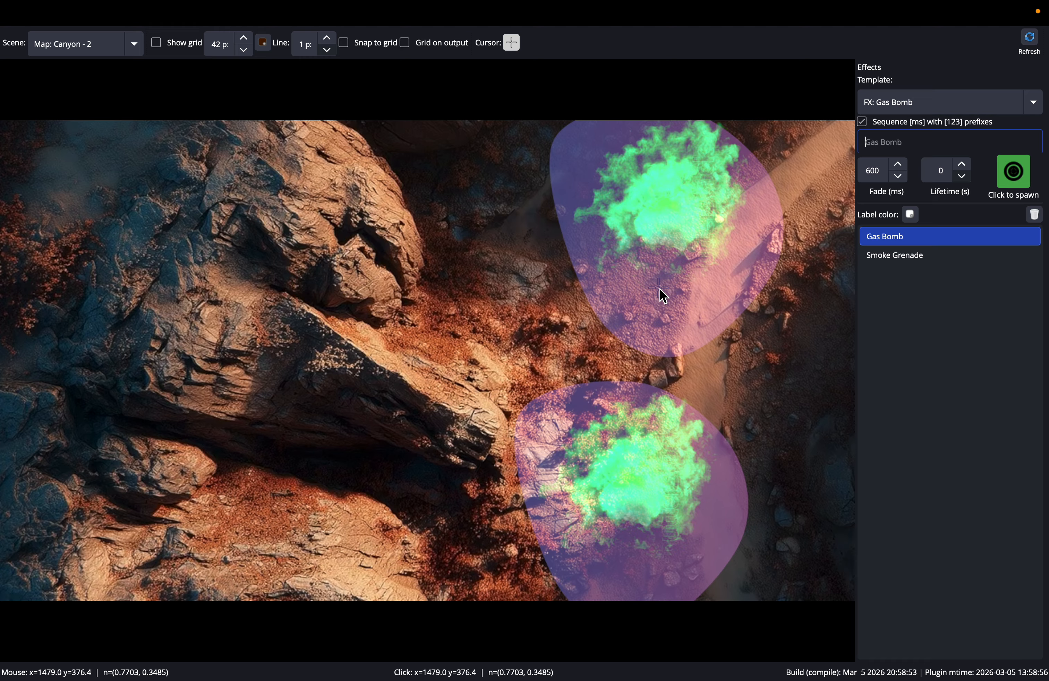
pyautogui.click(733, 530)
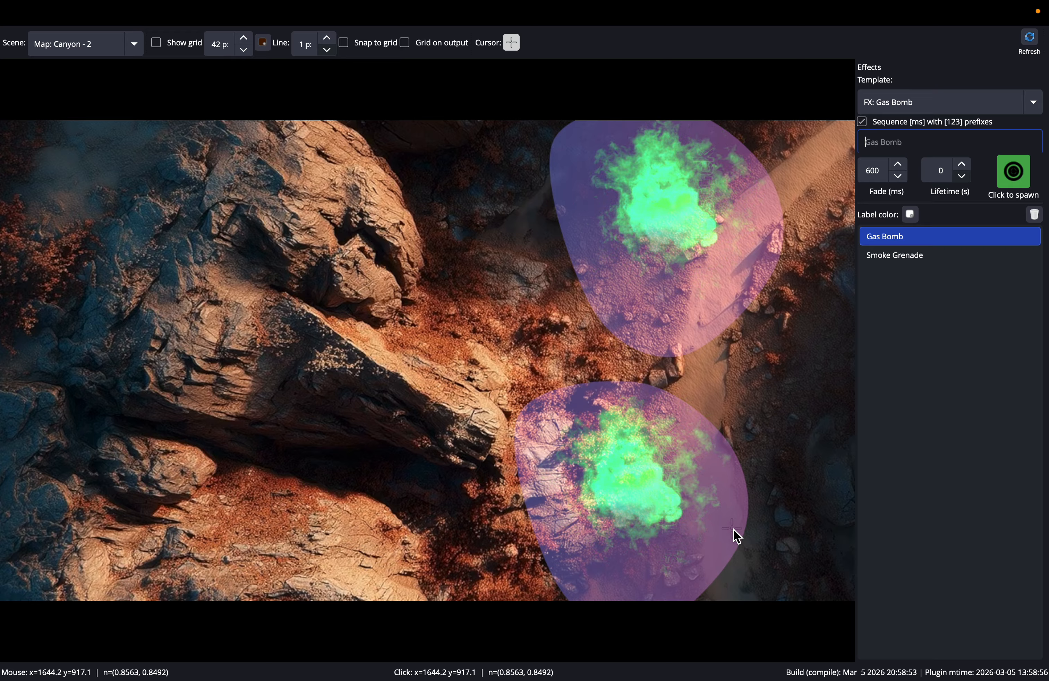
pyautogui.click(645, 484)
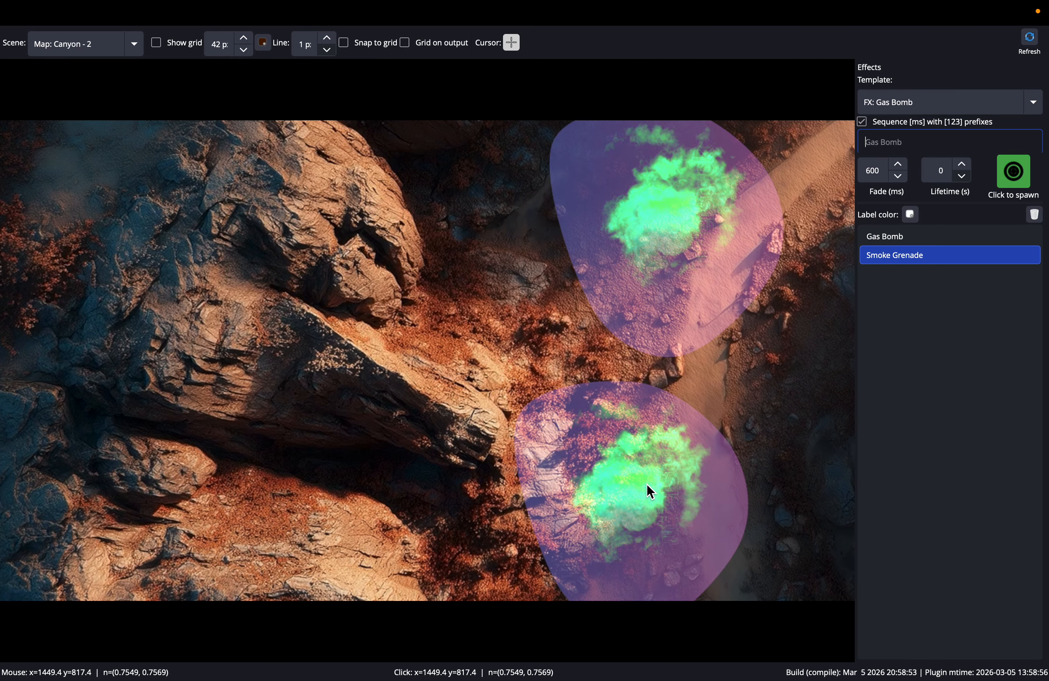
pyautogui.click(665, 203)
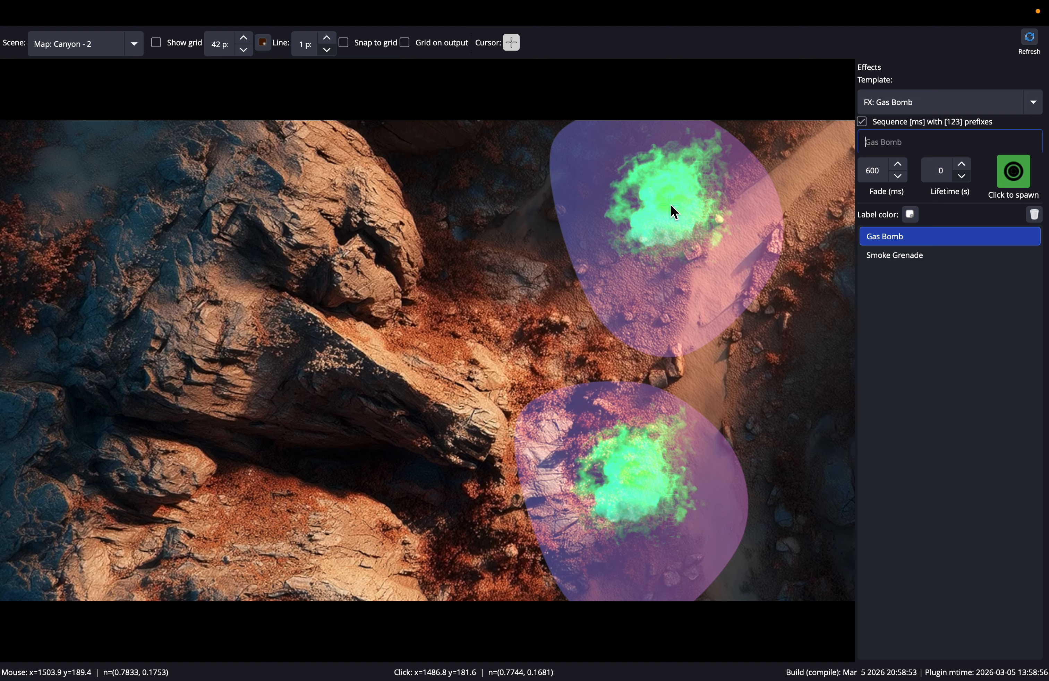
# - Show the labels of the Gas Bomb and Smoke Grenade effects, and hide the Smoke Grenade's label again
pyautogui.rightClick(877, 235)
pyautogui.click(898, 260)
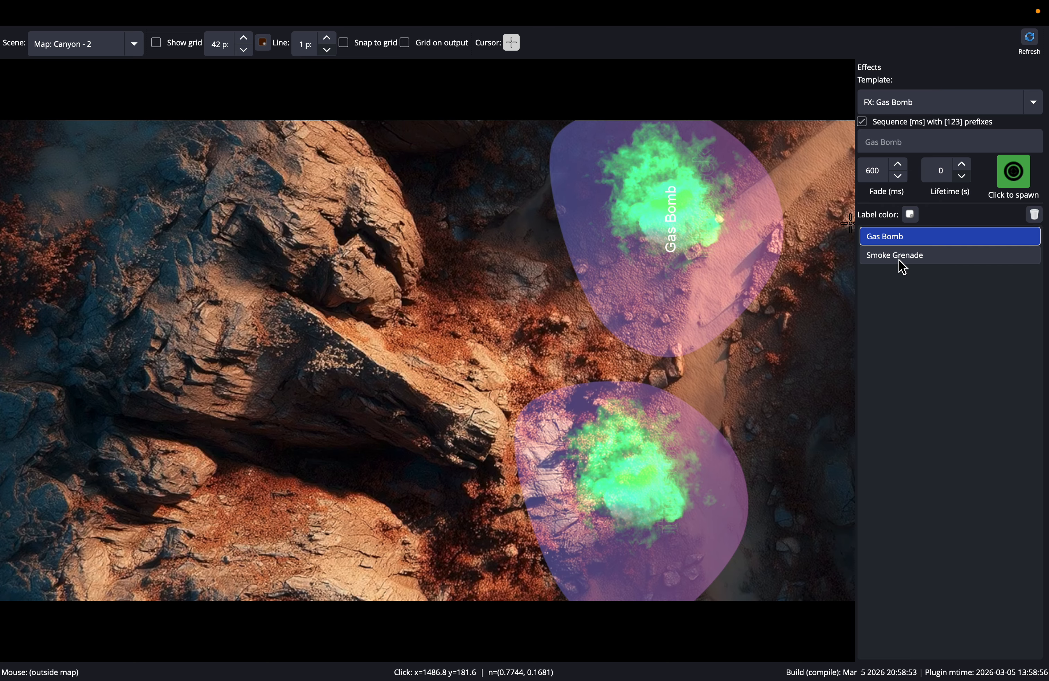
pyautogui.rightClick(635, 500)
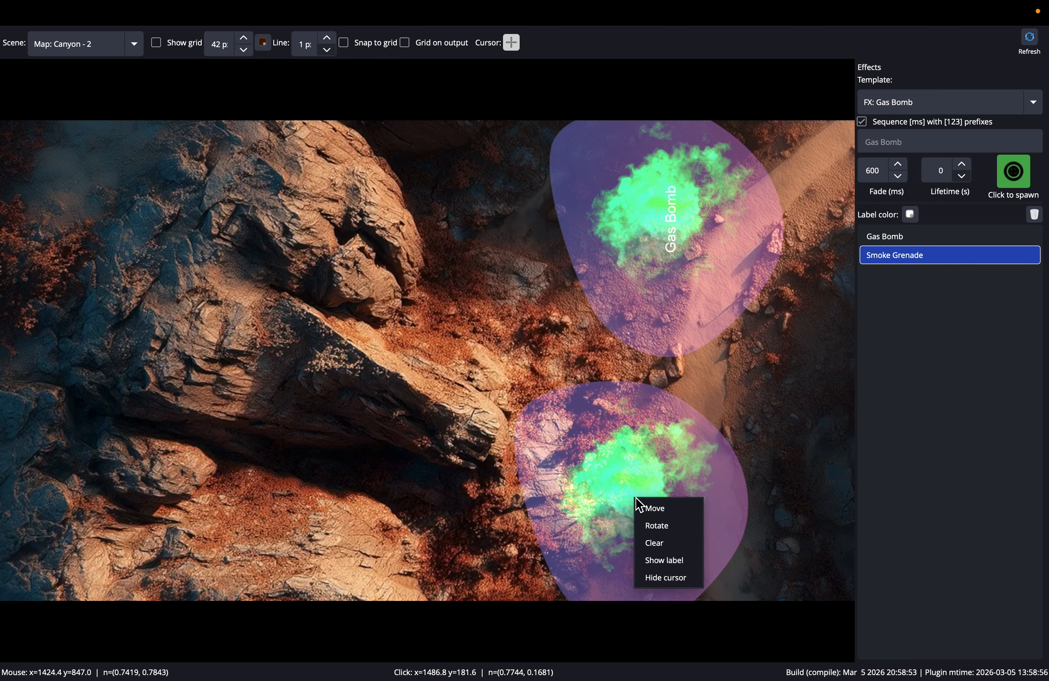
pyautogui.click(657, 560)
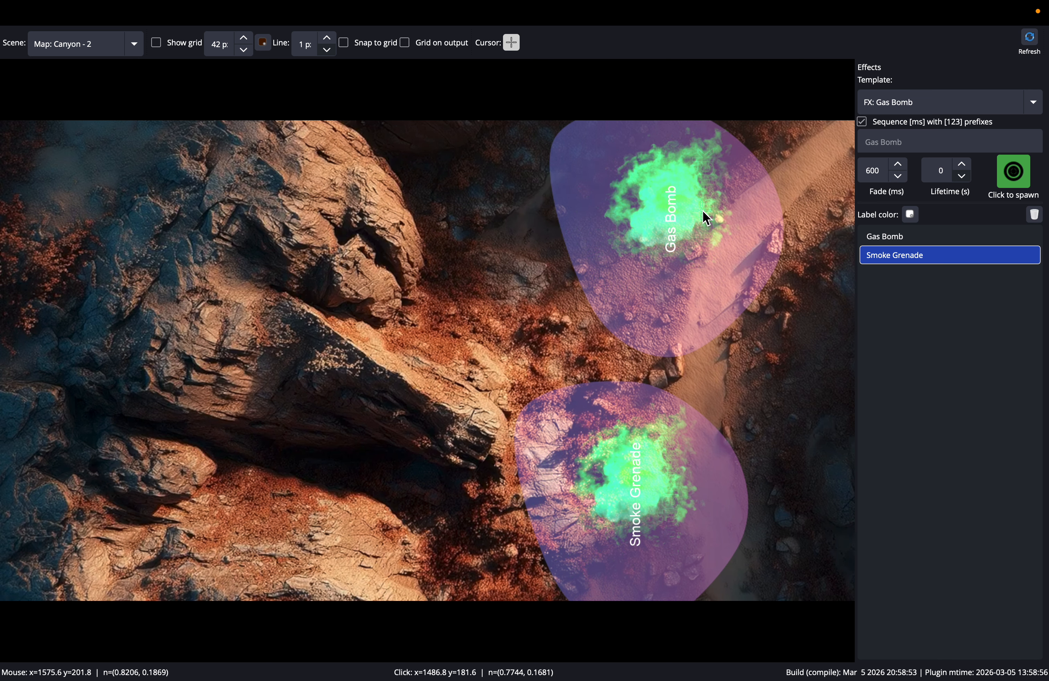
pyautogui.rightClick(638, 476)
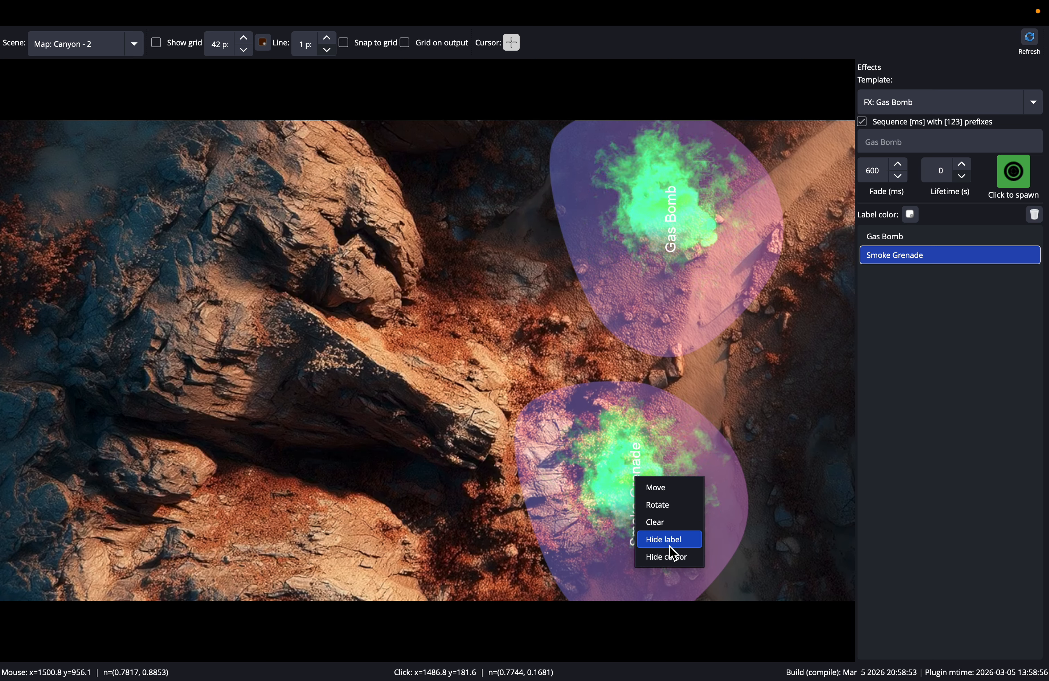
pyautogui.click(669, 546)
# - Move the Smoke Grenade effect slightly up and to the right so it touches the Gas Bomb's lower edge
pyautogui.rightClick(646, 496)
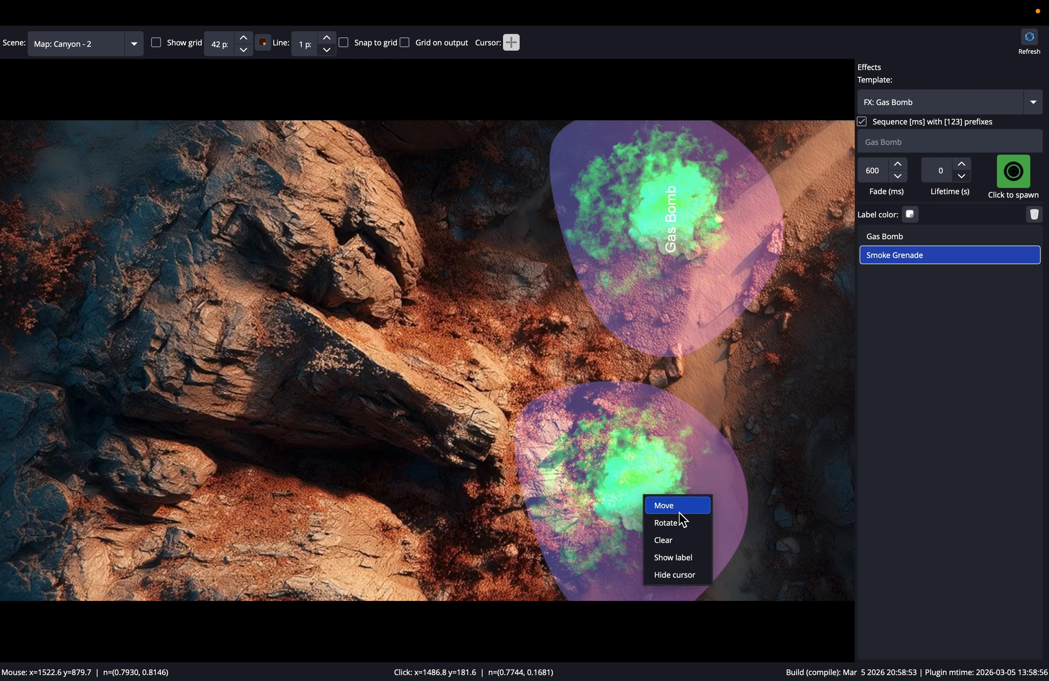
pyautogui.click(667, 506)
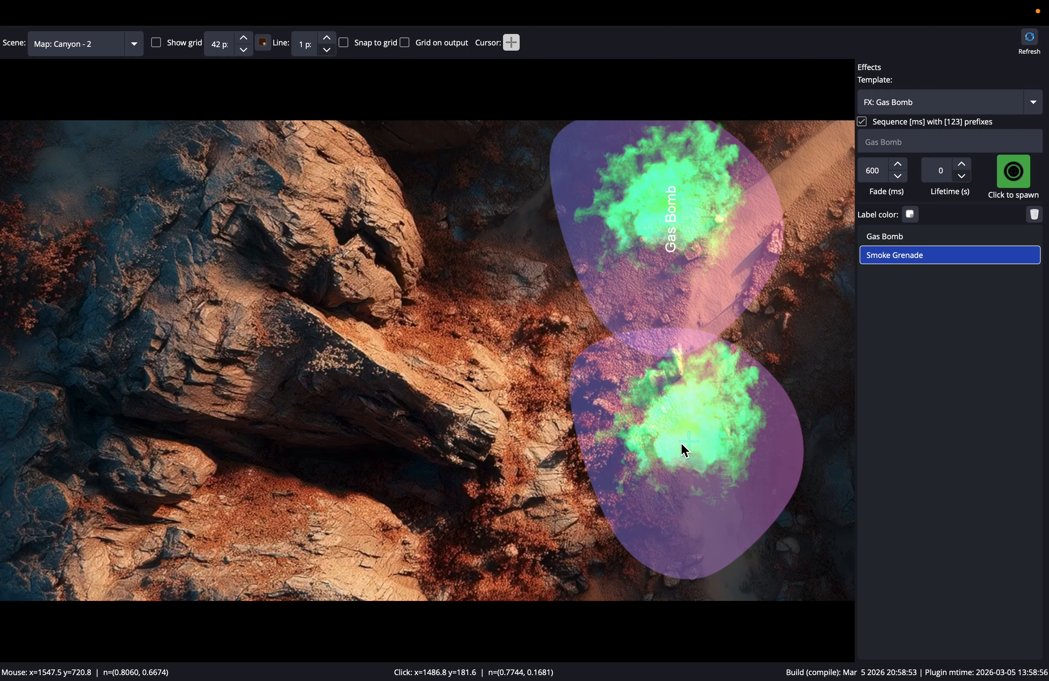
pyautogui.click(669, 462)
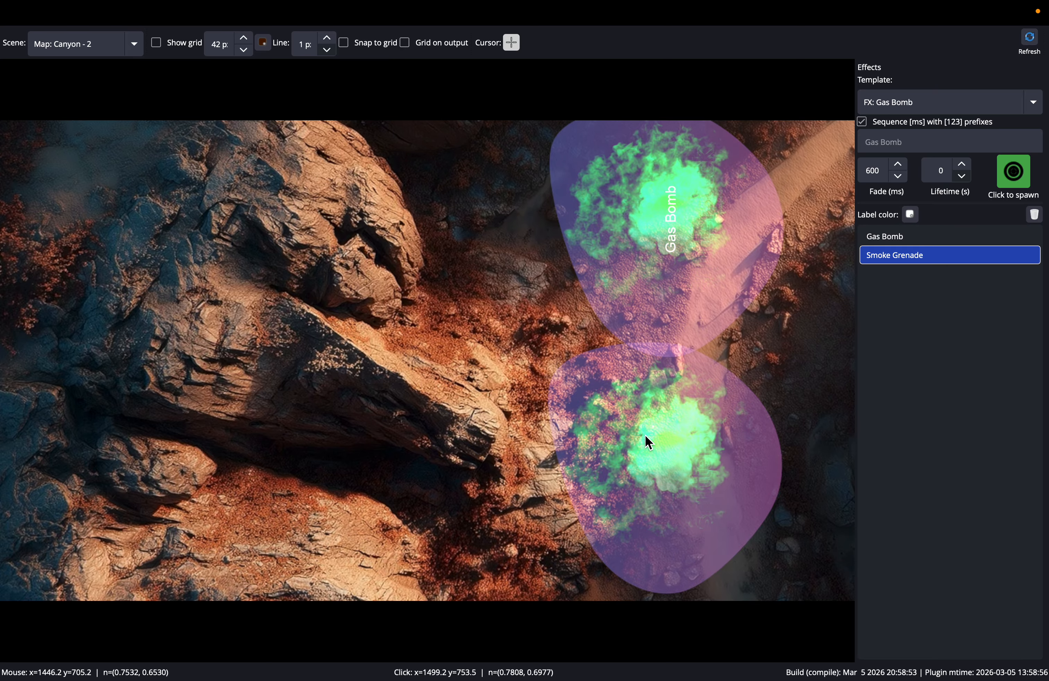
# - Move the Smoke Grenade effect up and to the left, hiding the map cursor during the move
pyautogui.rightClick(667, 458)
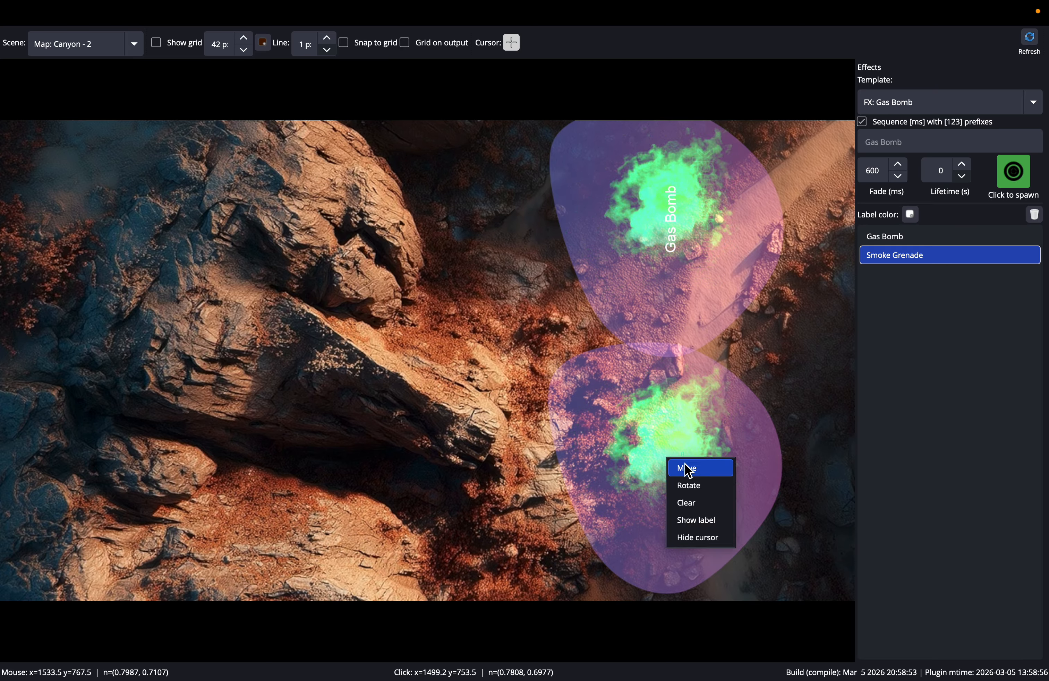
pyautogui.click(698, 469)
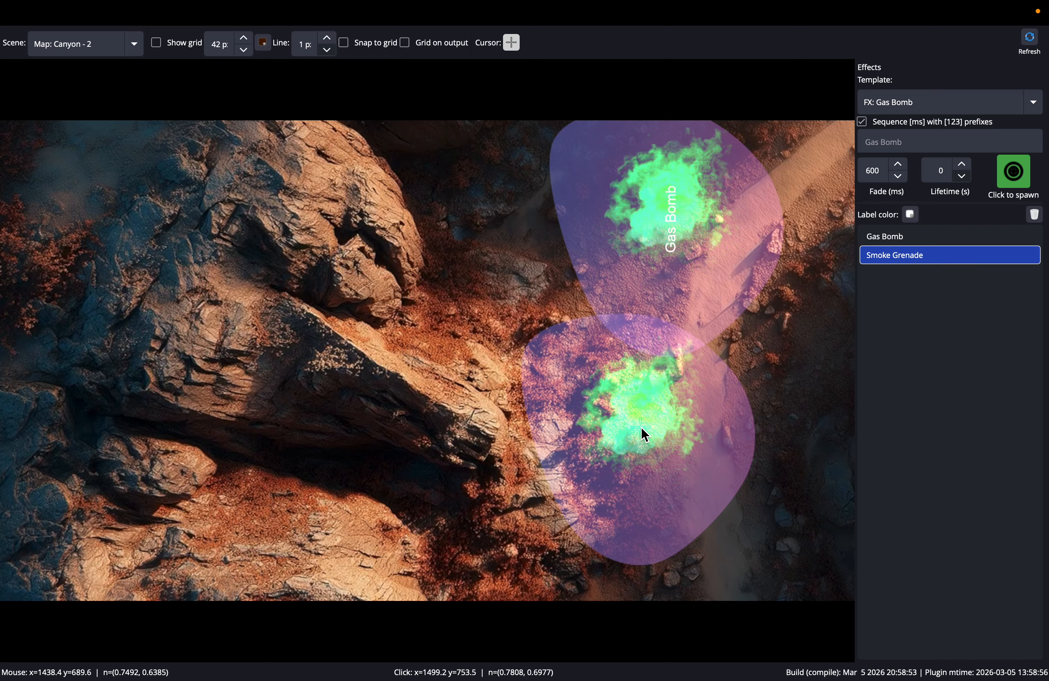
pyautogui.rightClick(642, 425)
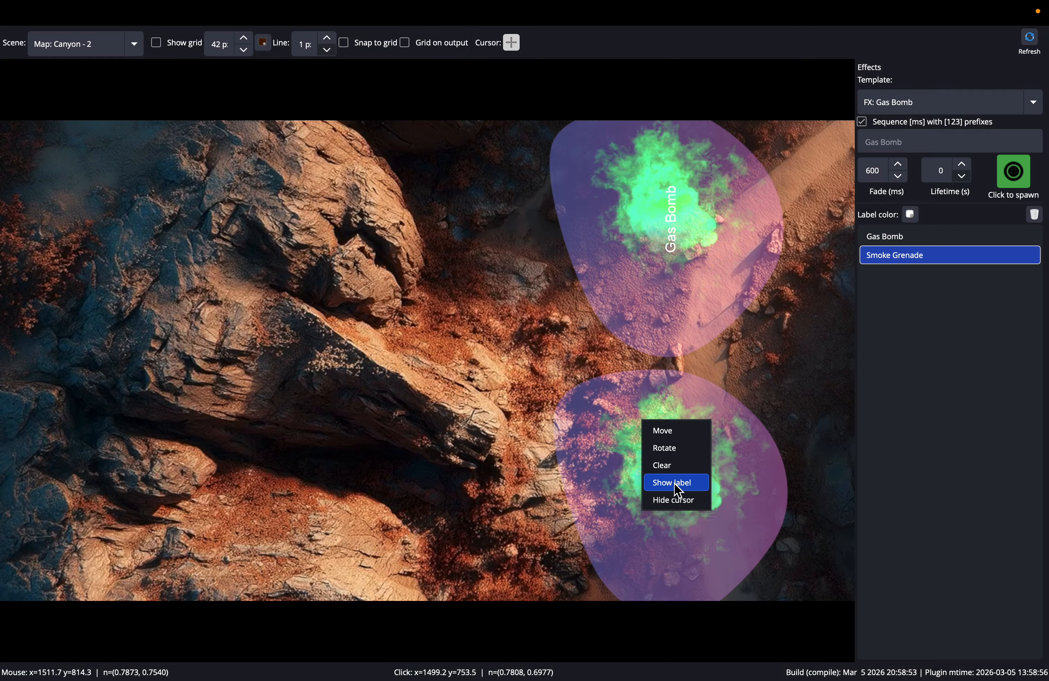
pyautogui.click(674, 500)
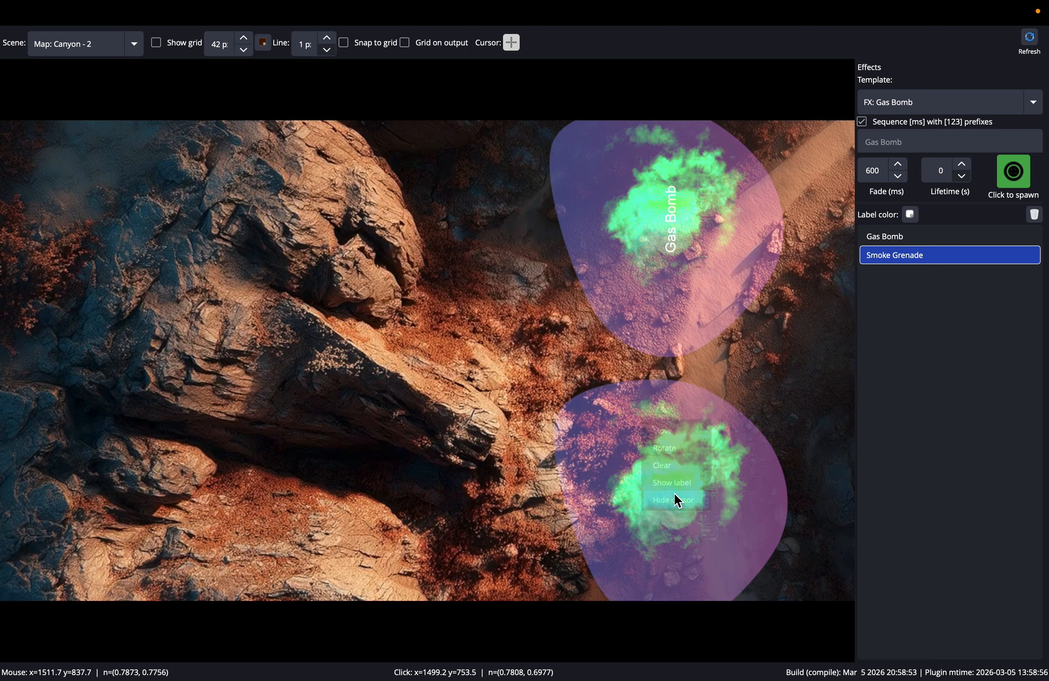
pyautogui.rightClick(640, 396)
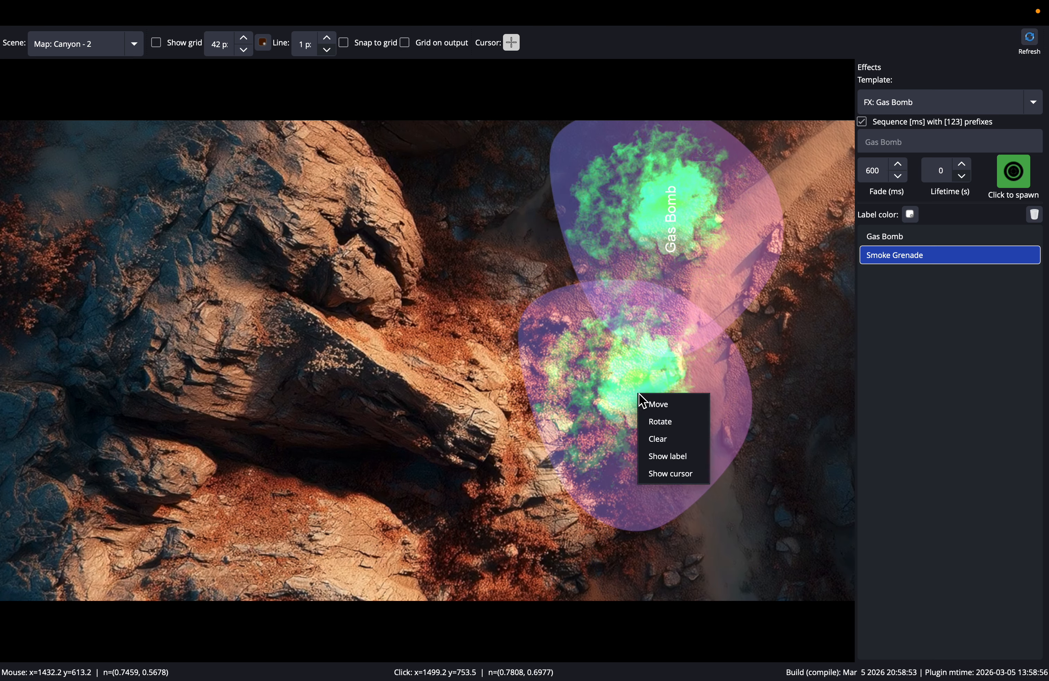
pyautogui.click(605, 392)
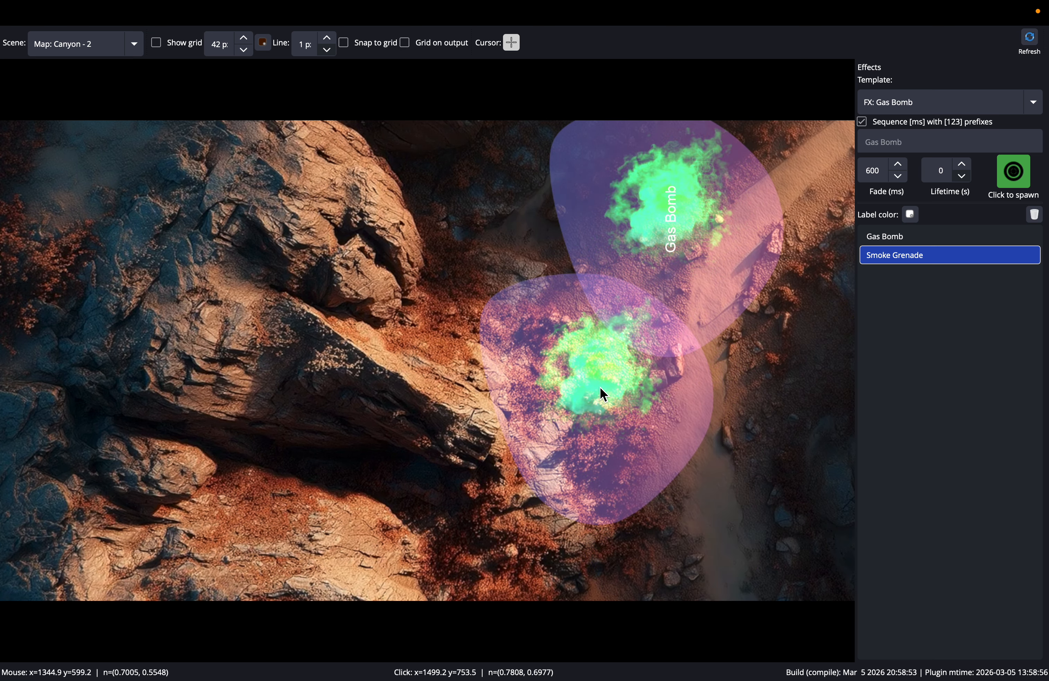
# - Show the map cursor again and move the Smoke Grenade slightly upward, hiding the cursor before placing the effect
pyautogui.rightClick(604, 391)
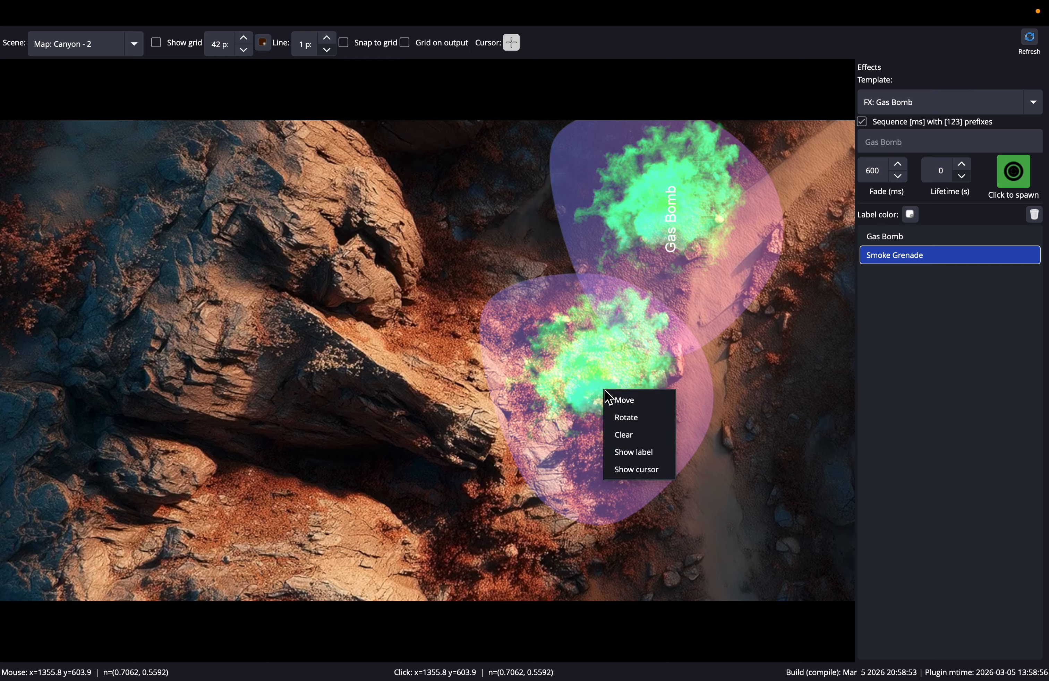
pyautogui.click(651, 470)
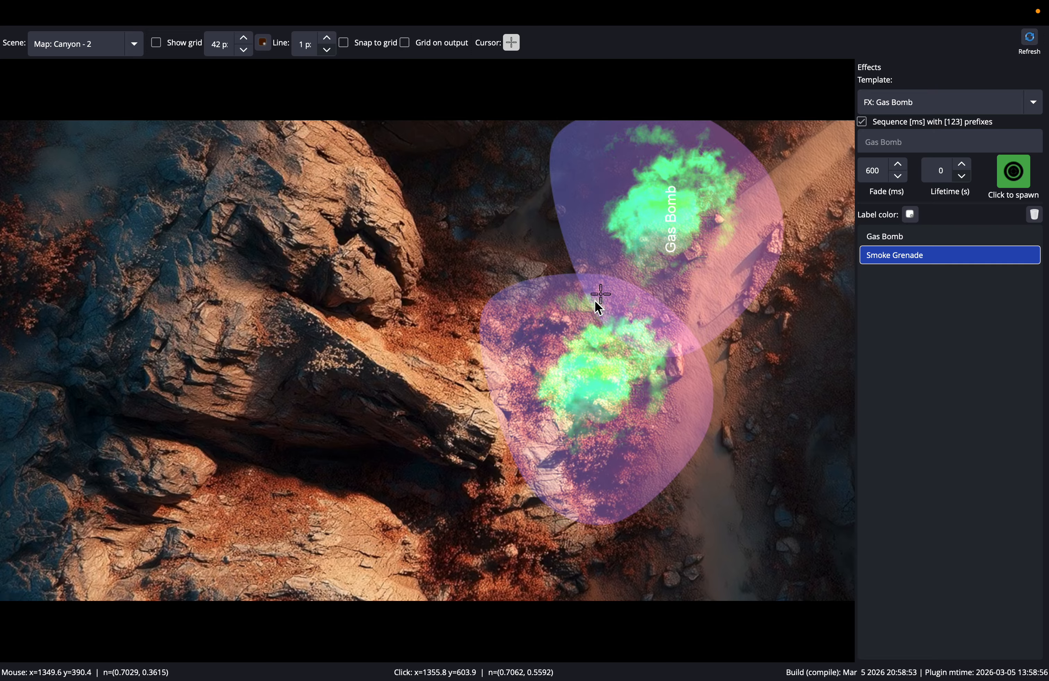
pyautogui.rightClick(598, 380)
pyautogui.click(616, 390)
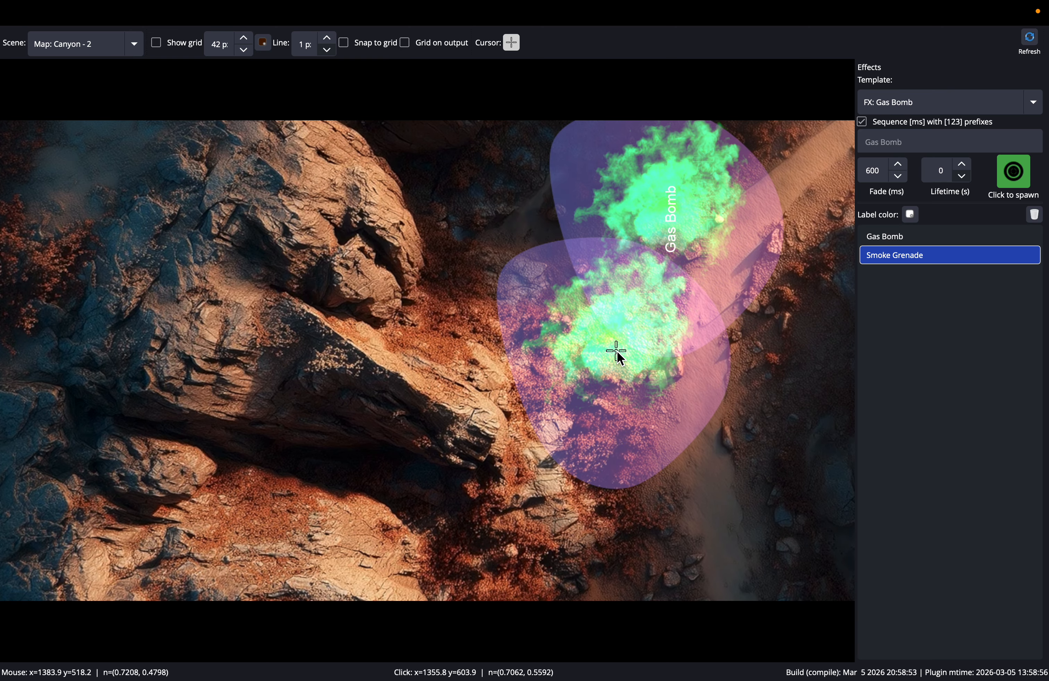
pyautogui.rightClick(617, 351)
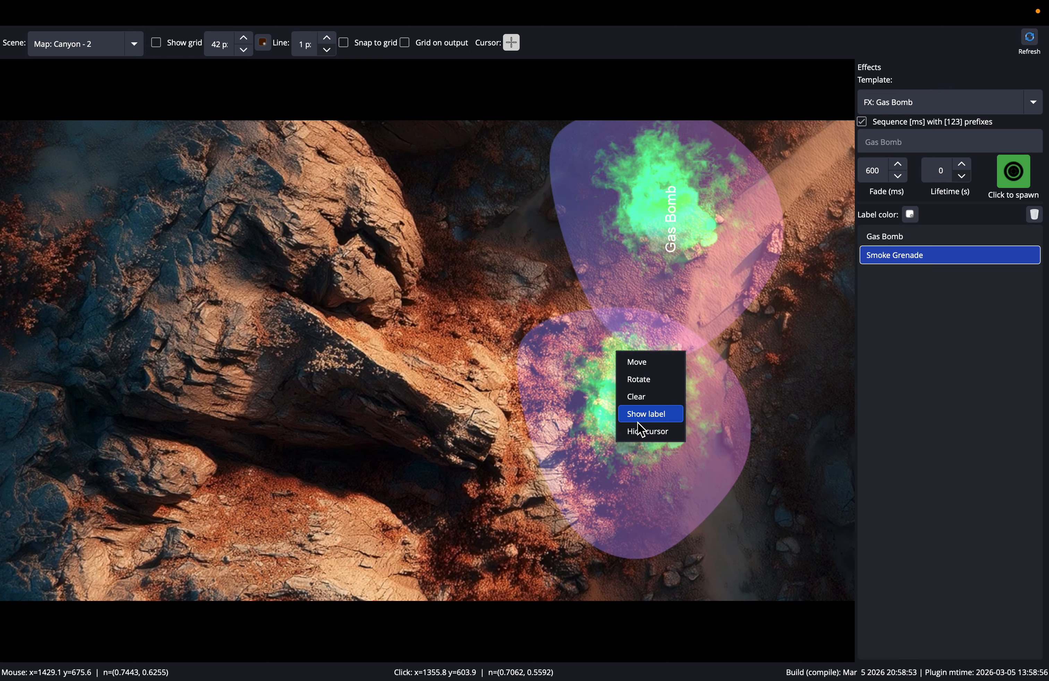
pyautogui.click(639, 419)
pyautogui.click(609, 360)
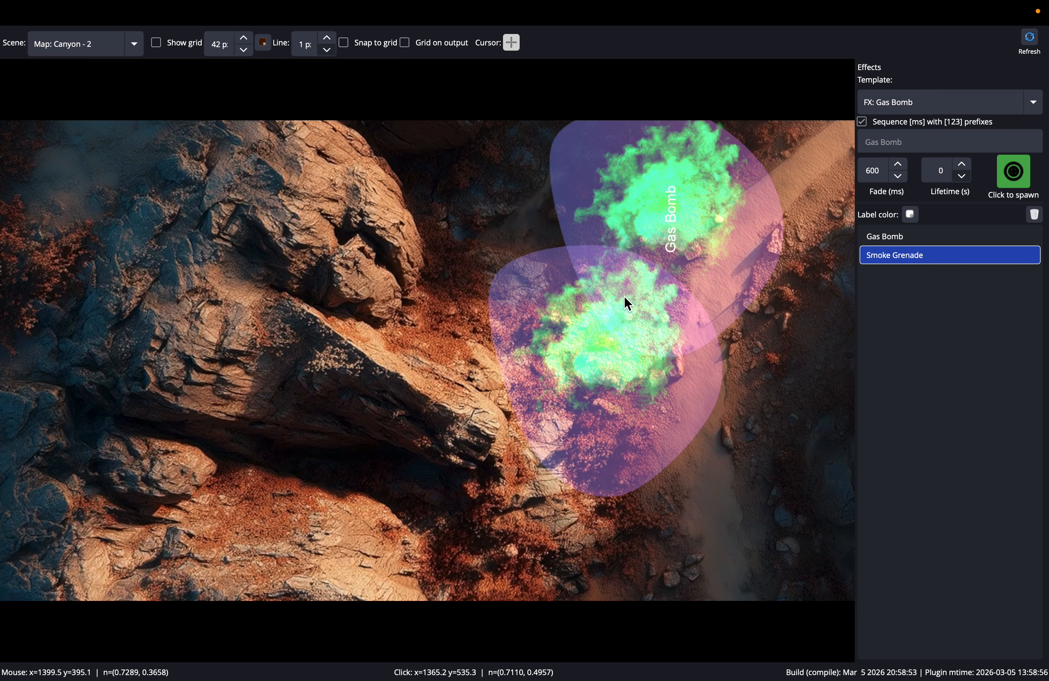
pyautogui.rightClick(619, 352)
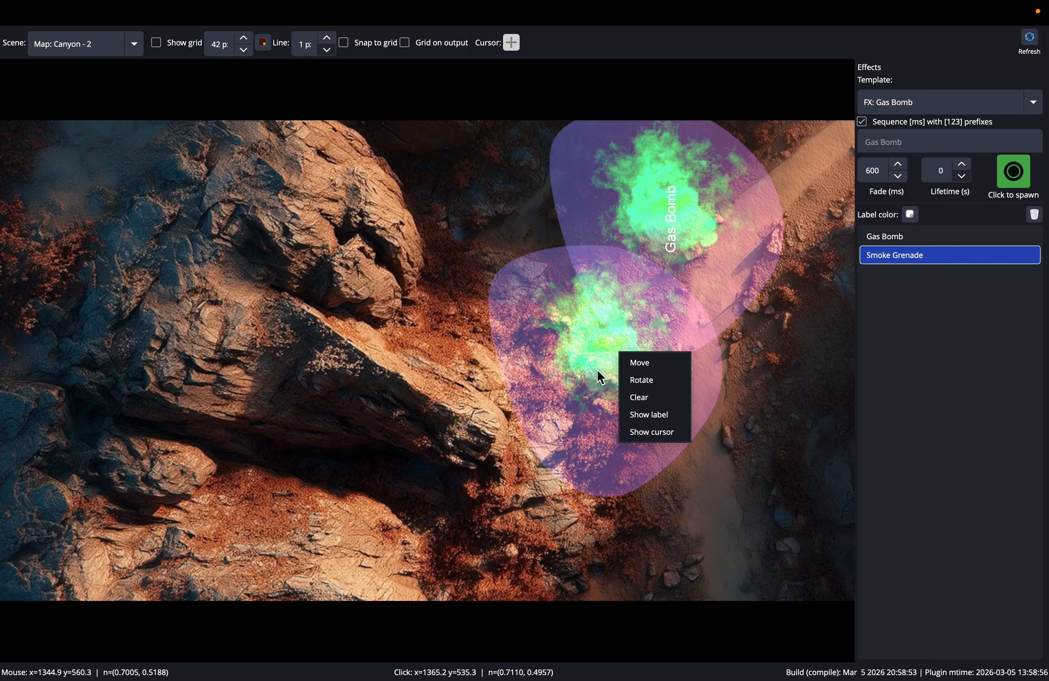
pyautogui.click(712, 399)
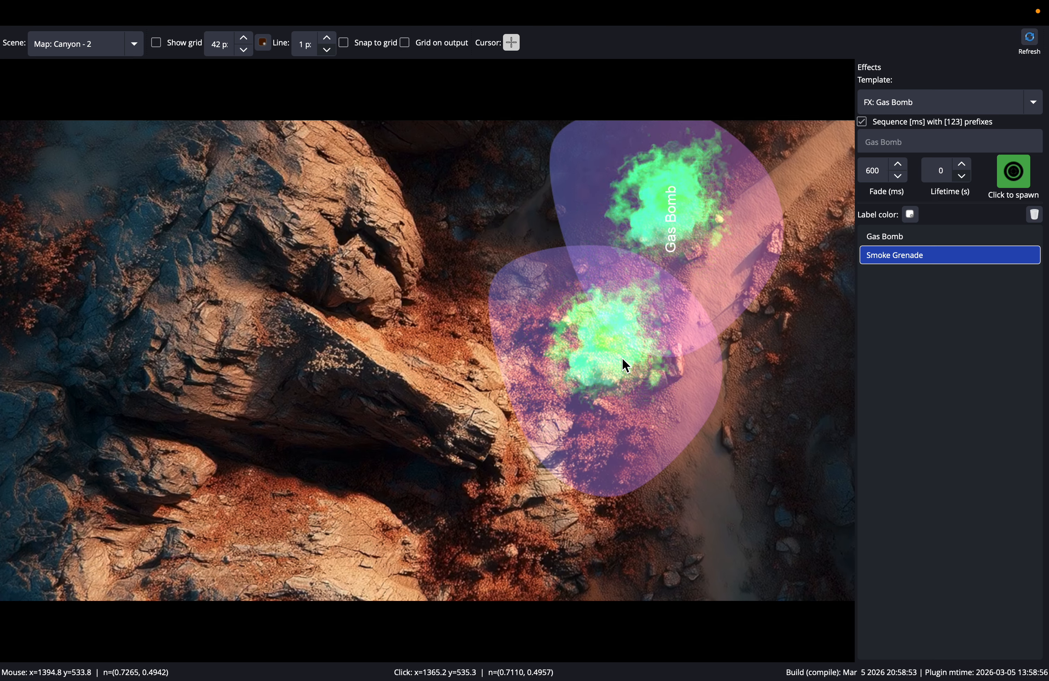
pyautogui.rightClick(595, 359)
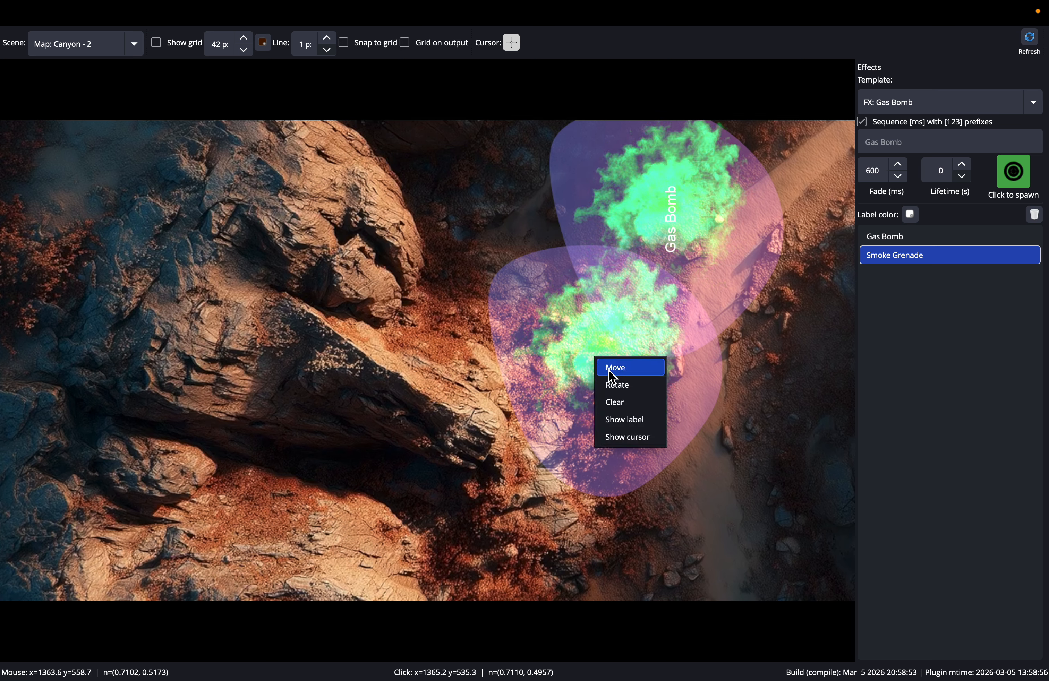
pyautogui.click(596, 329)
# - Move the Smoke Grenade effect down and to the right, below the Gas Bomb, and rotate it toward the map's upper left
pyautogui.rightClick(608, 339)
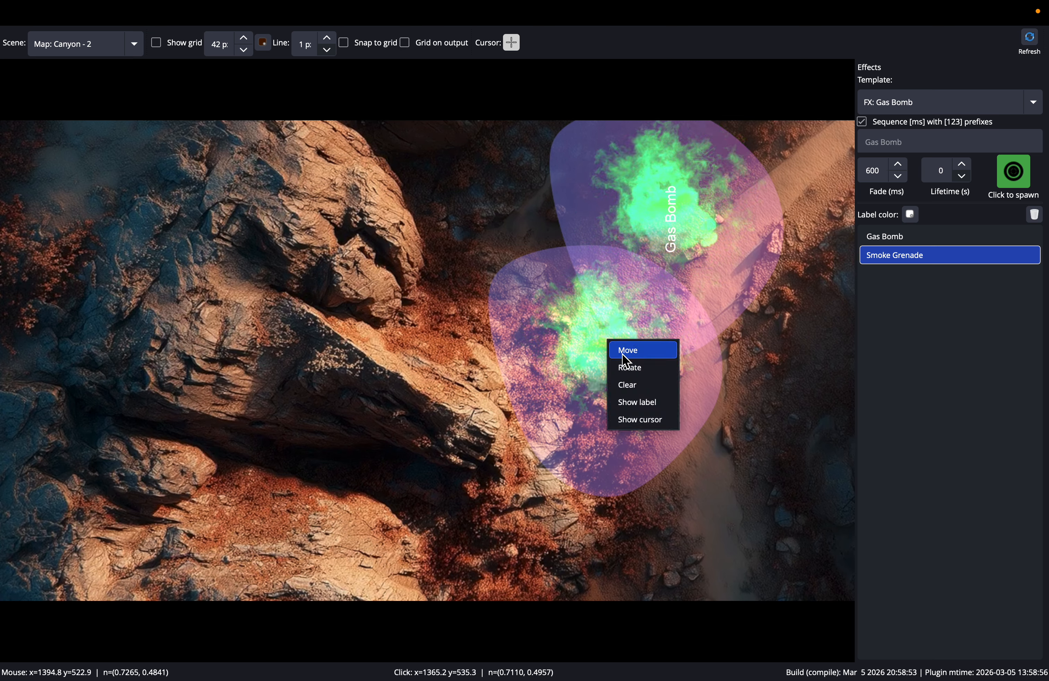
pyautogui.click(623, 355)
pyautogui.rightClick(737, 471)
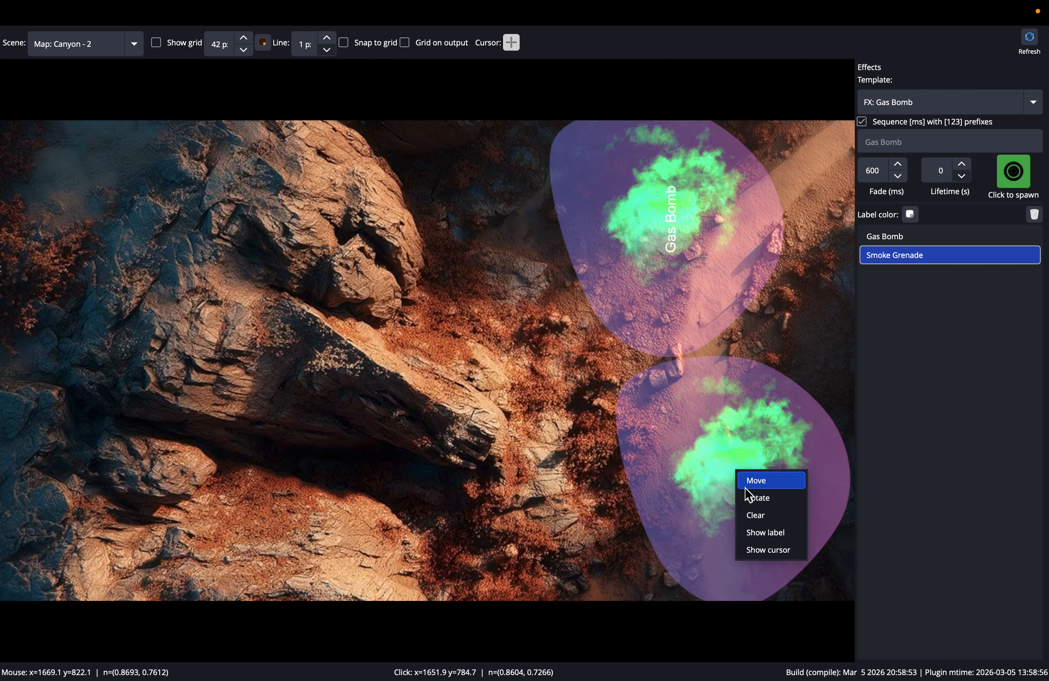
pyautogui.click(757, 500)
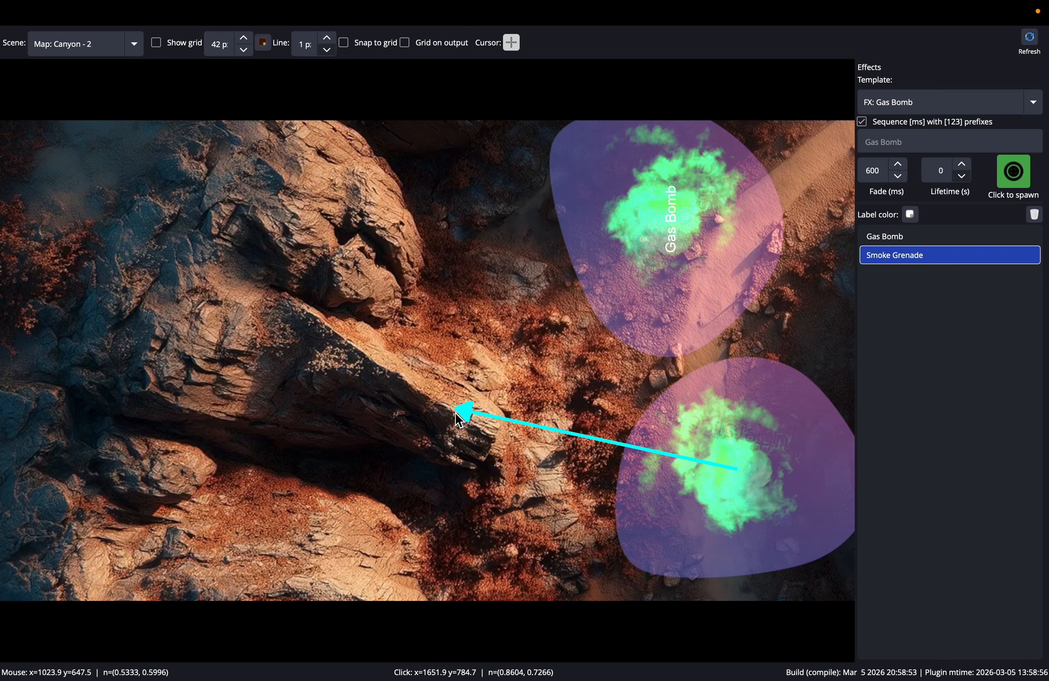
pyautogui.click(512, 308)
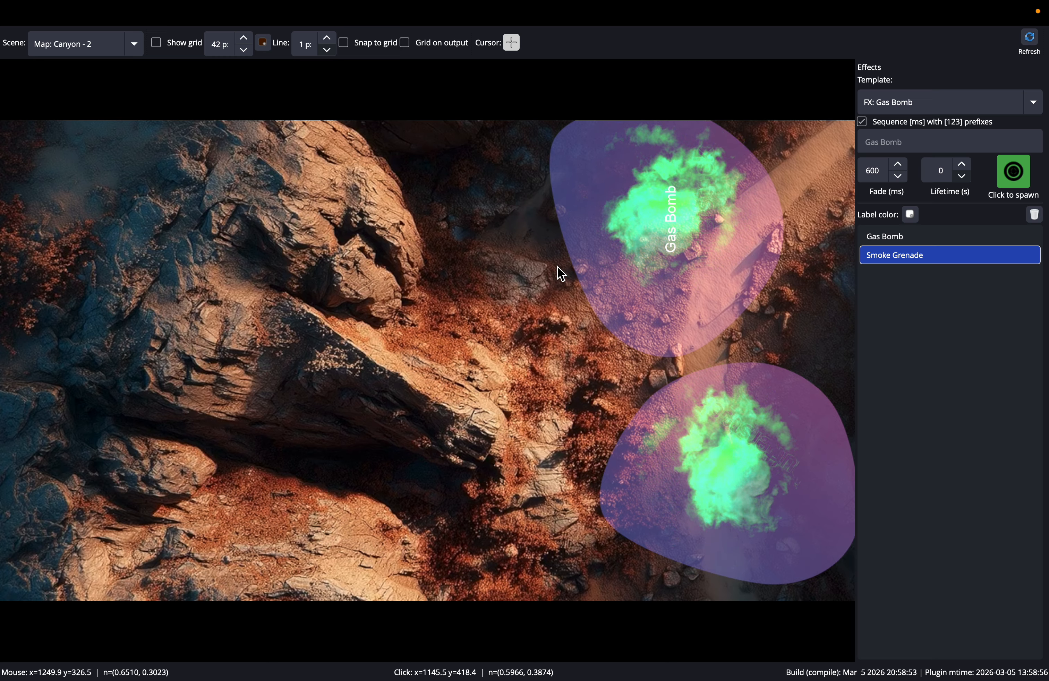
# - Switch the map scene to Map: Canyon - 1, then take the RPG Map Effects window out of full screen and lower it on the desktop
pyautogui.click(137, 51)
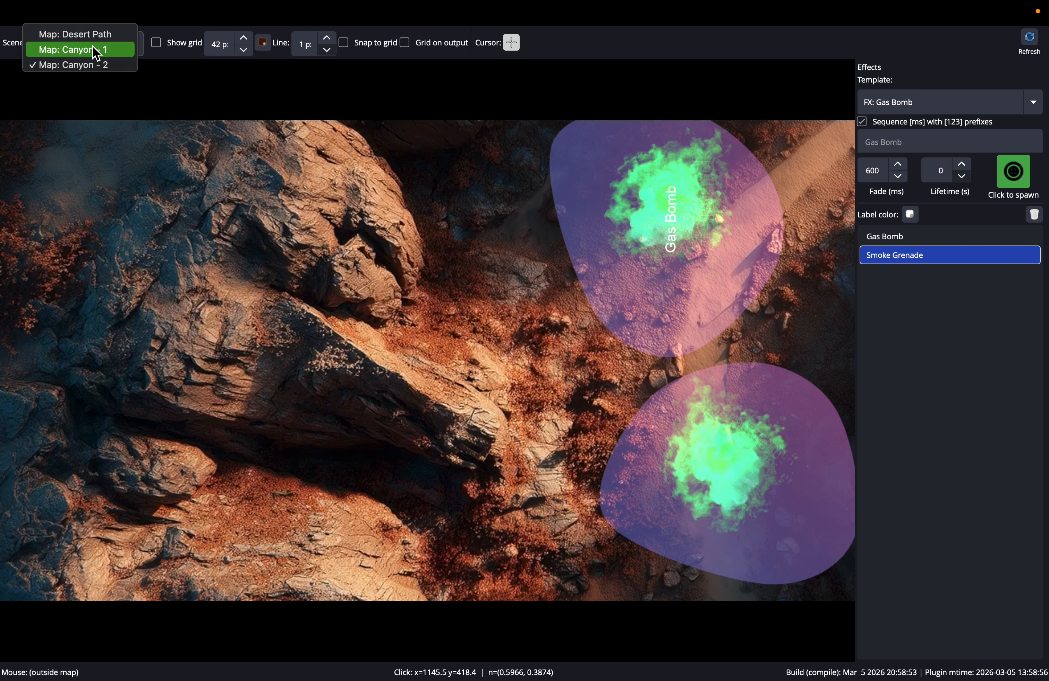
pyautogui.click(96, 50)
pyautogui.moveTo(227, 24)
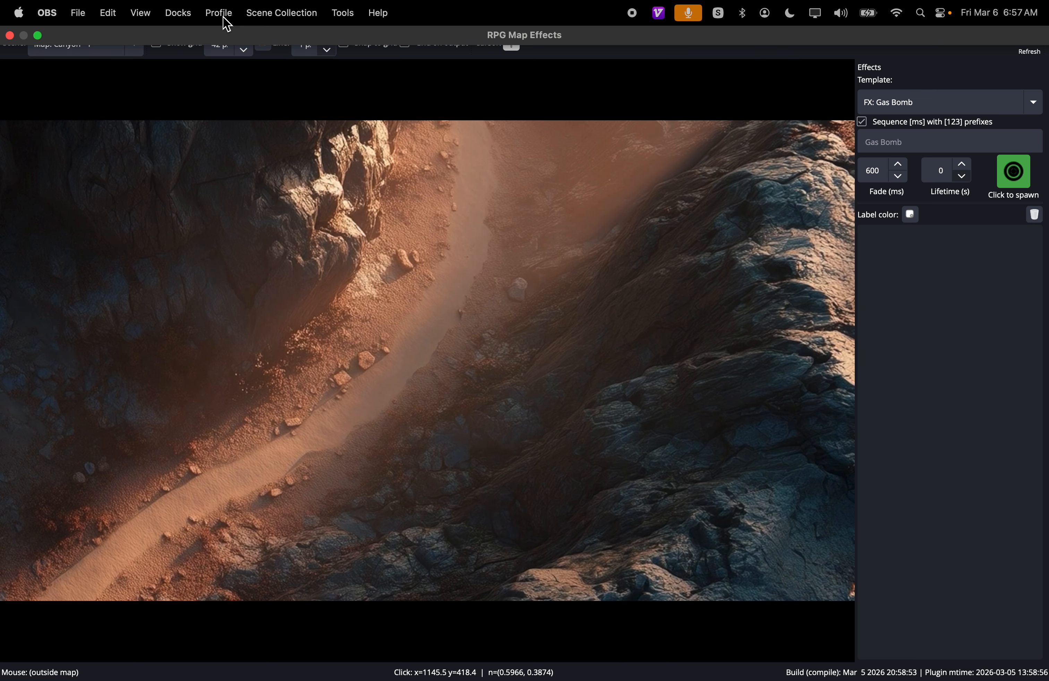
pyautogui.click(41, 36)
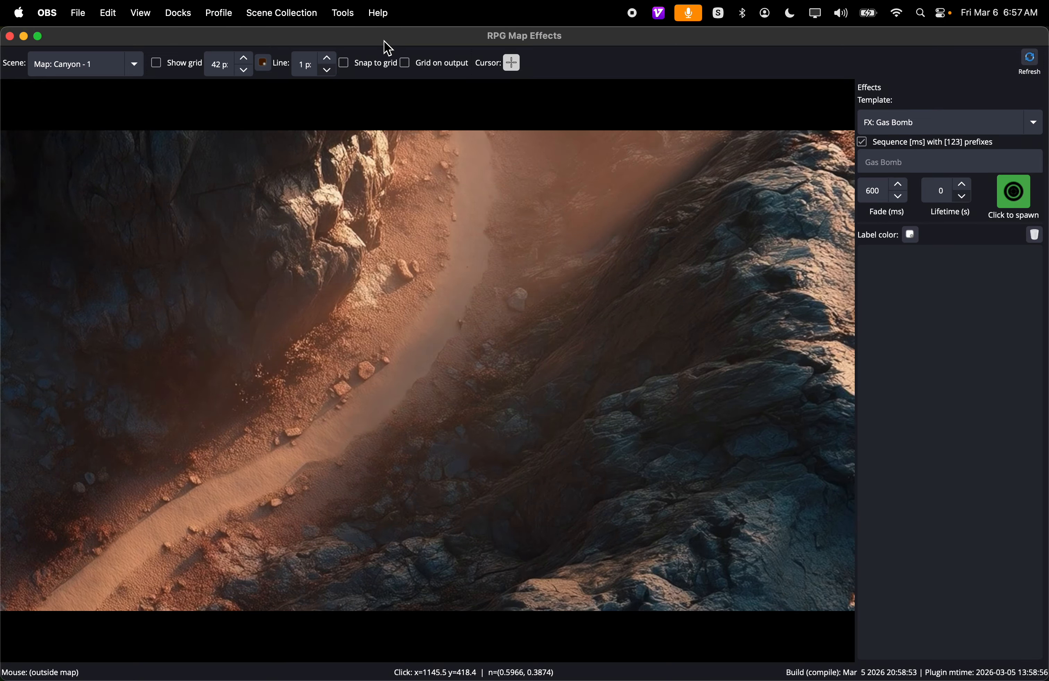
pyautogui.hotkey('ctrl', 'Left')
pyautogui.hotkey('ctrl', 'Right')
pyautogui.moveTo(50, 43); pyautogui.dragTo(80, 217)
# - Switch to the main OBS Studio window, exit its full screen, and arrange both windows so the Program view shows above RPG Map Effects
pyautogui.moveTo(737, 659)
pyautogui.rightClick(841, 666)
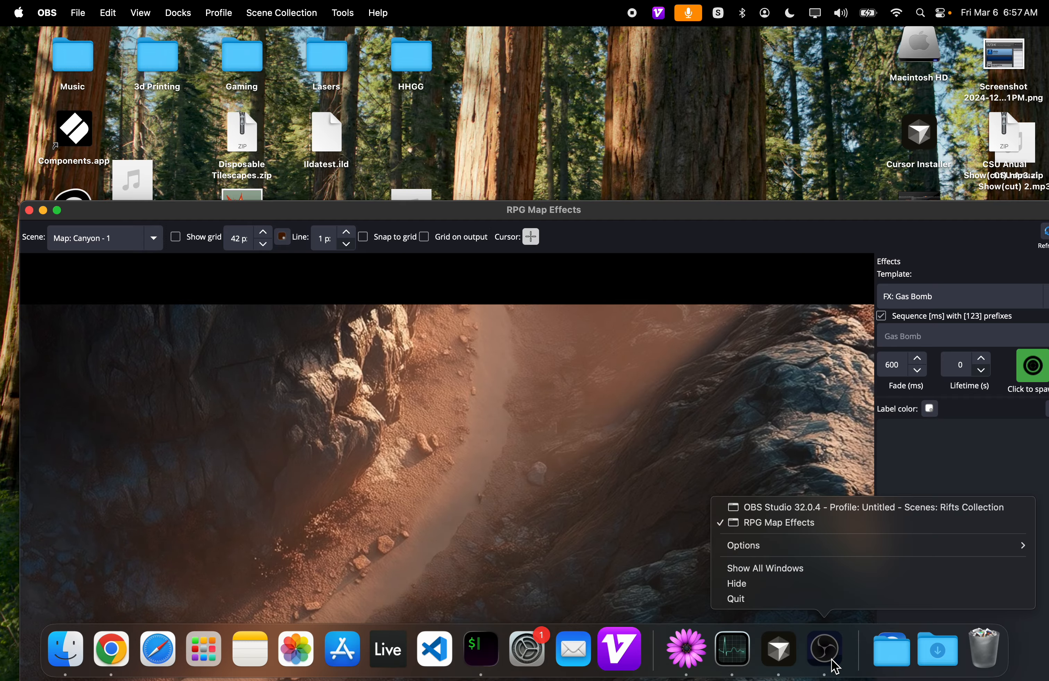
pyautogui.click(799, 509)
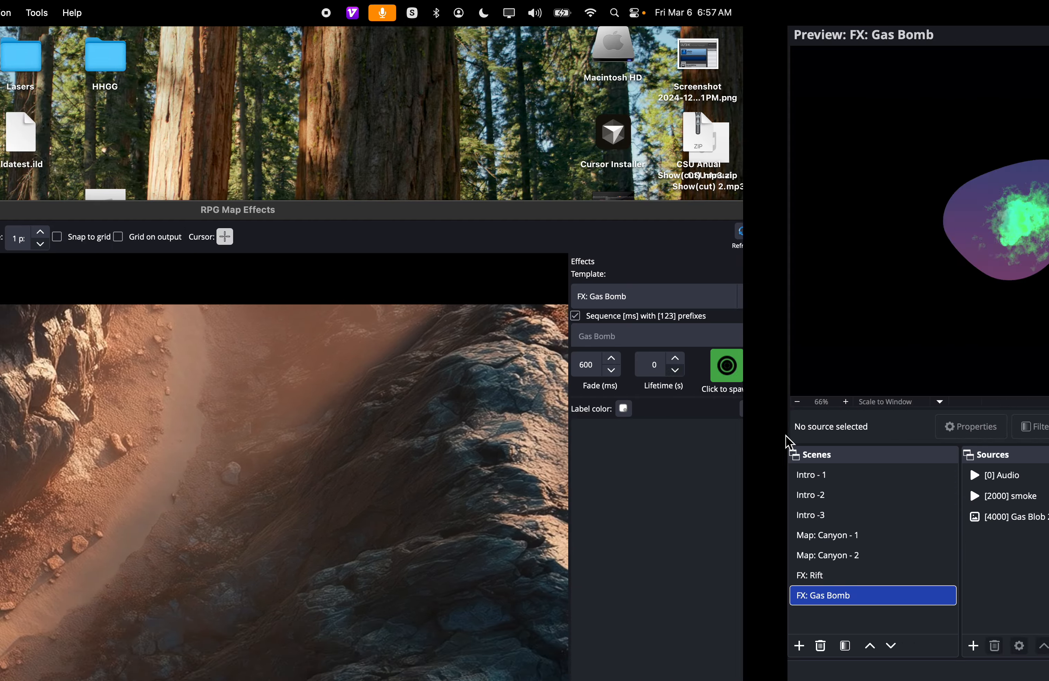
pyautogui.moveTo(79, 14)
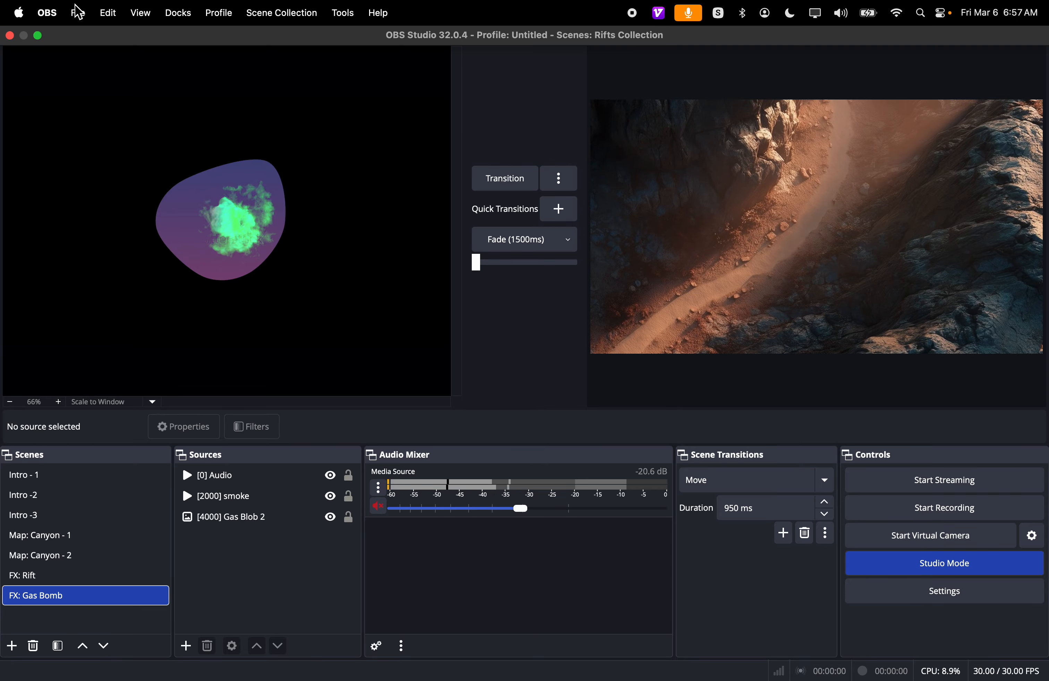
pyautogui.click(38, 36)
pyautogui.moveTo(798, 51); pyautogui.dragTo(794, 248)
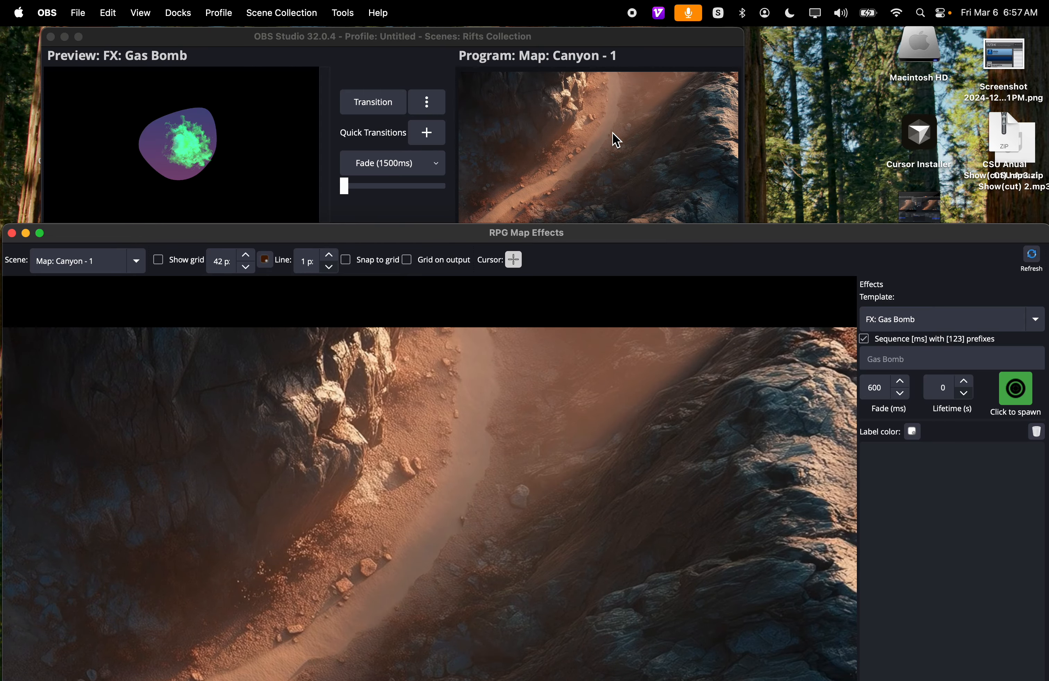
pyautogui.moveTo(600, 37); pyautogui.dragTo(676, 20)
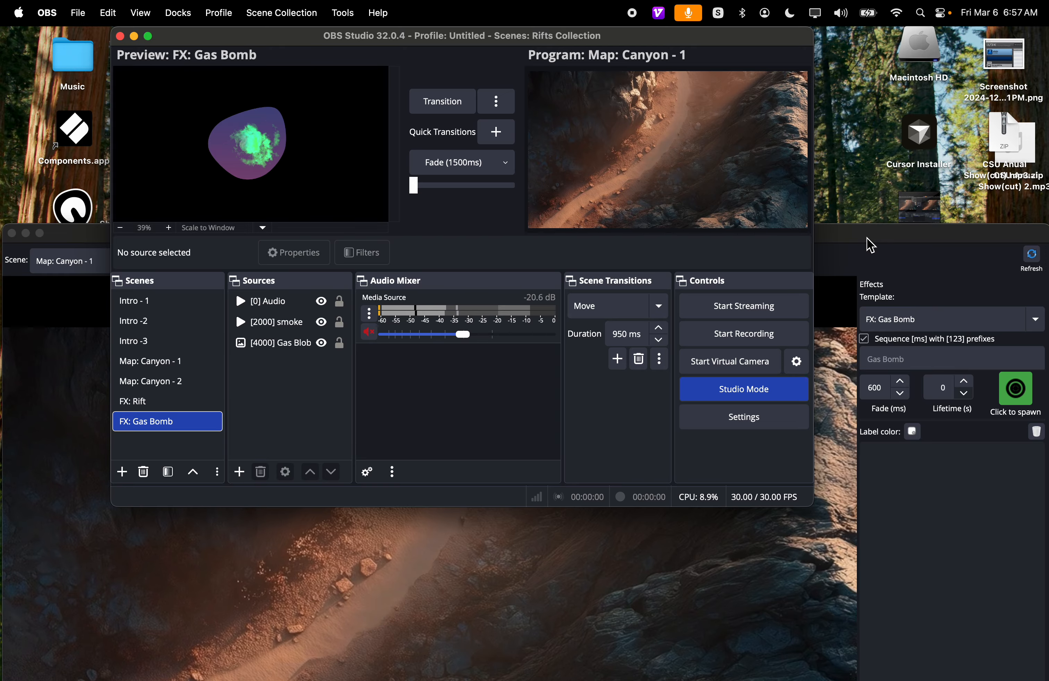
# - In RPG Map Effects, switch the map scene to Map: Canyon - 2, back to Map: Canyon - 1, and again to Map: Canyon - 2
pyautogui.click(871, 246)
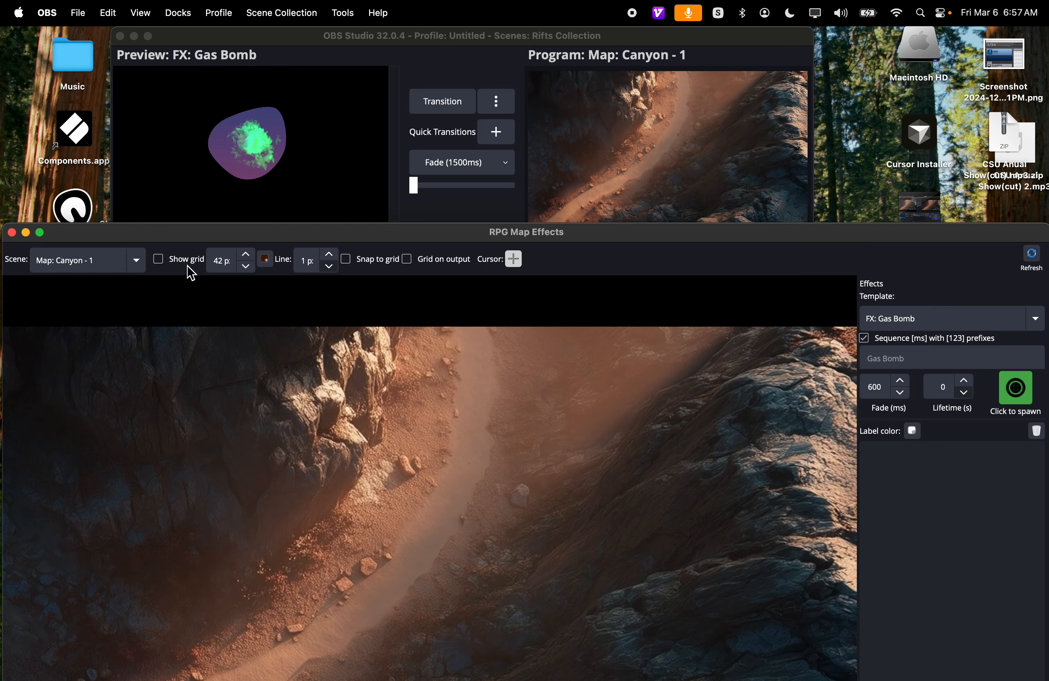
pyautogui.click(137, 262)
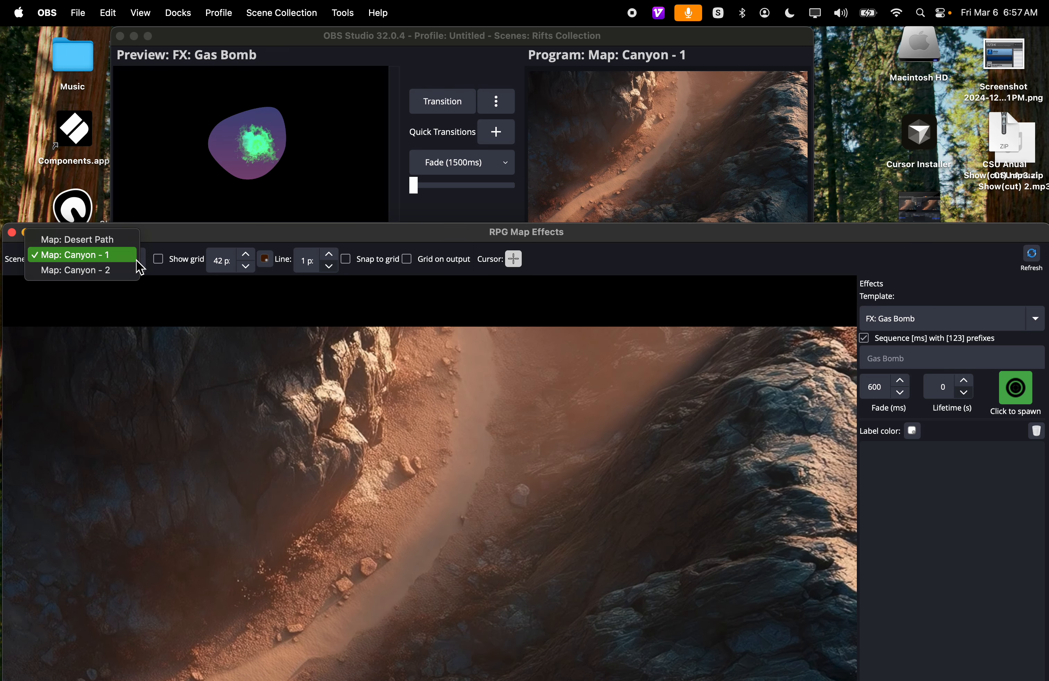
pyautogui.click(115, 274)
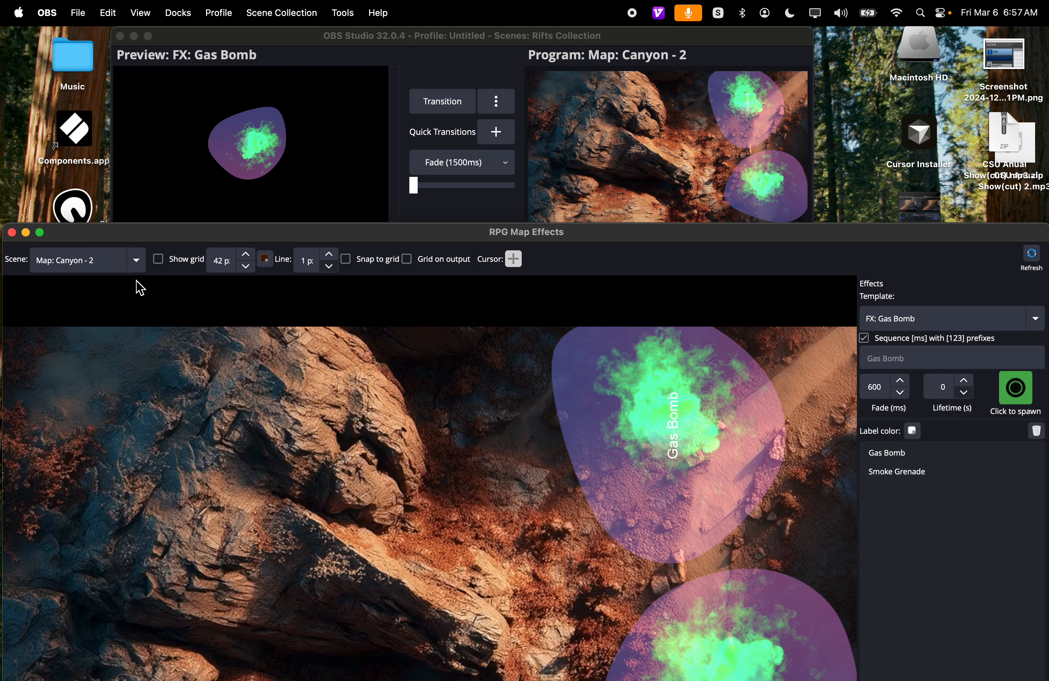
pyautogui.click(106, 261)
pyautogui.click(104, 249)
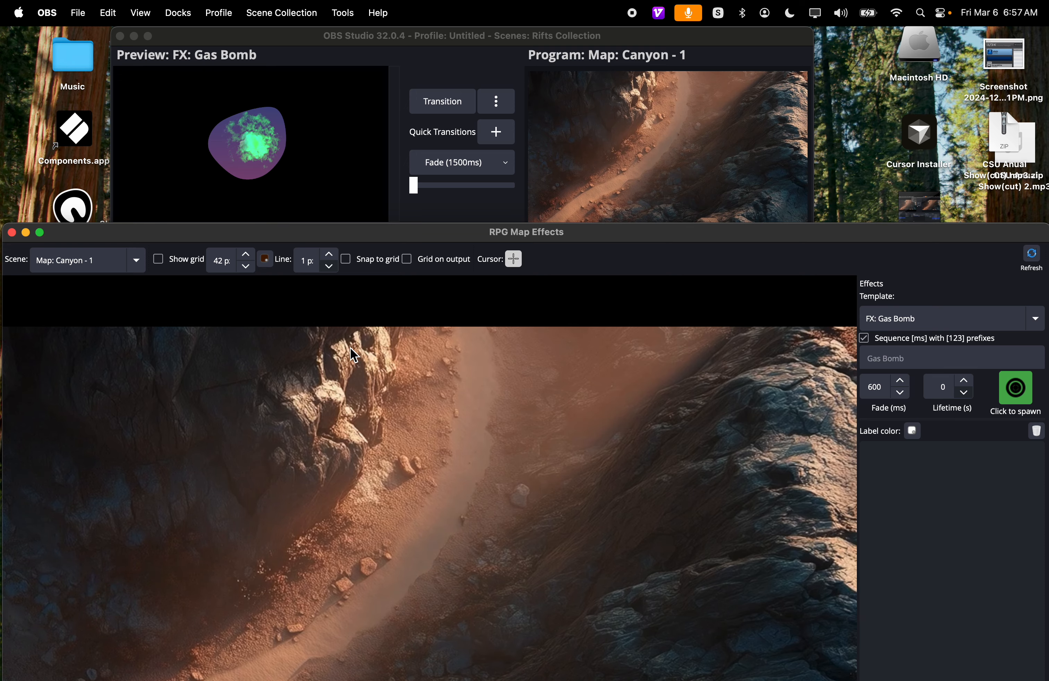
pyautogui.click(138, 263)
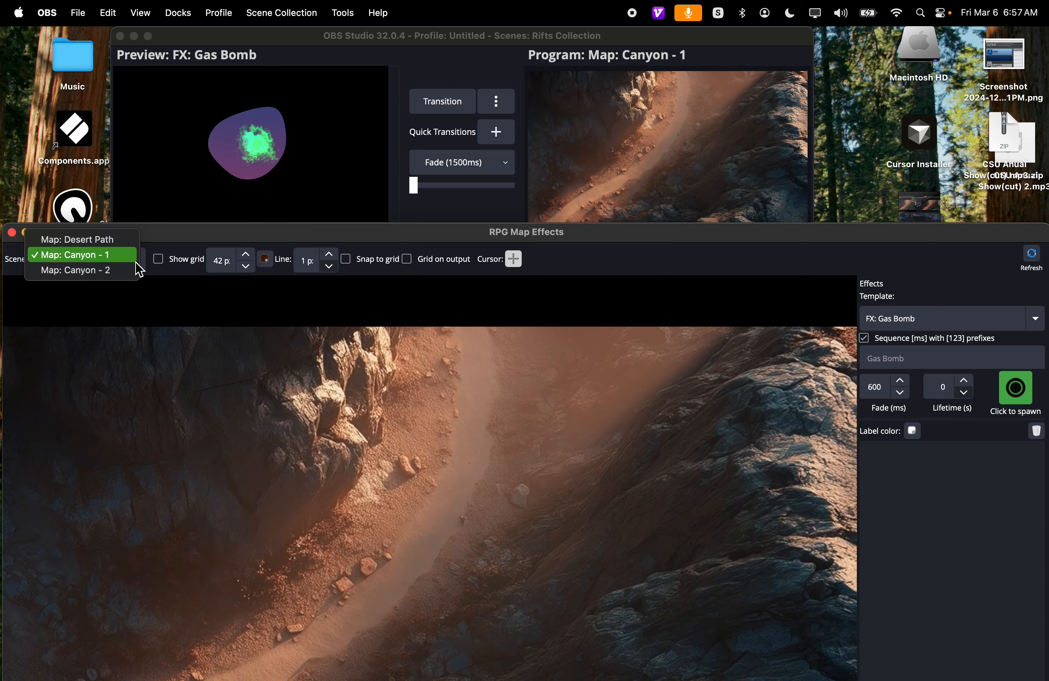
pyautogui.click(114, 277)
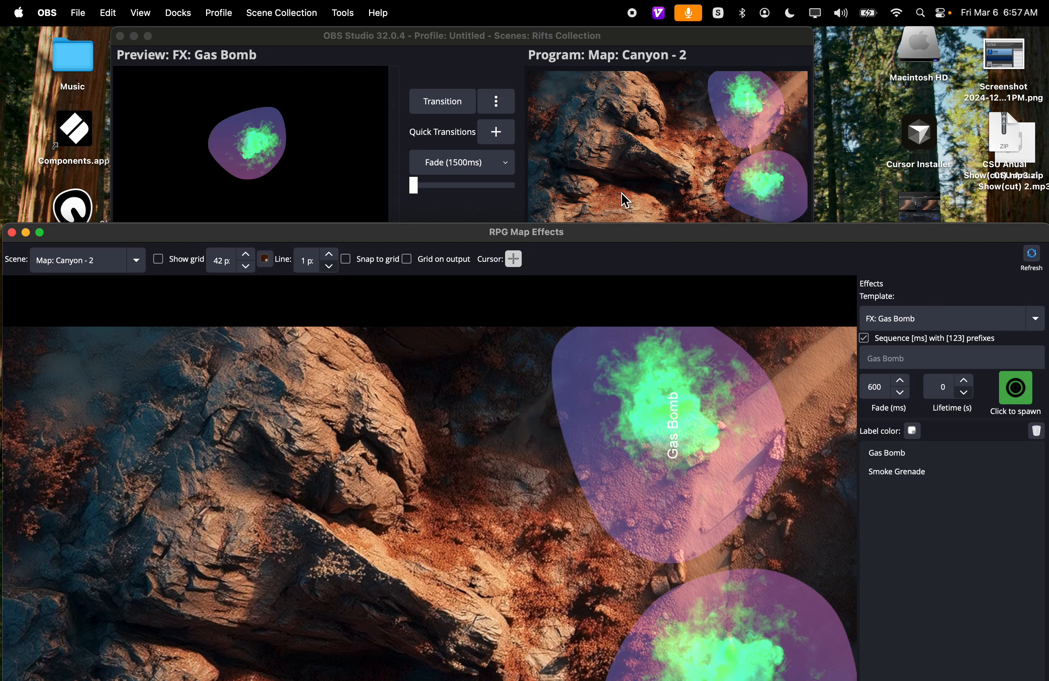
# - Make the main OBS Studio window full screen and create a scene named "FX: test"
pyautogui.click(574, 37)
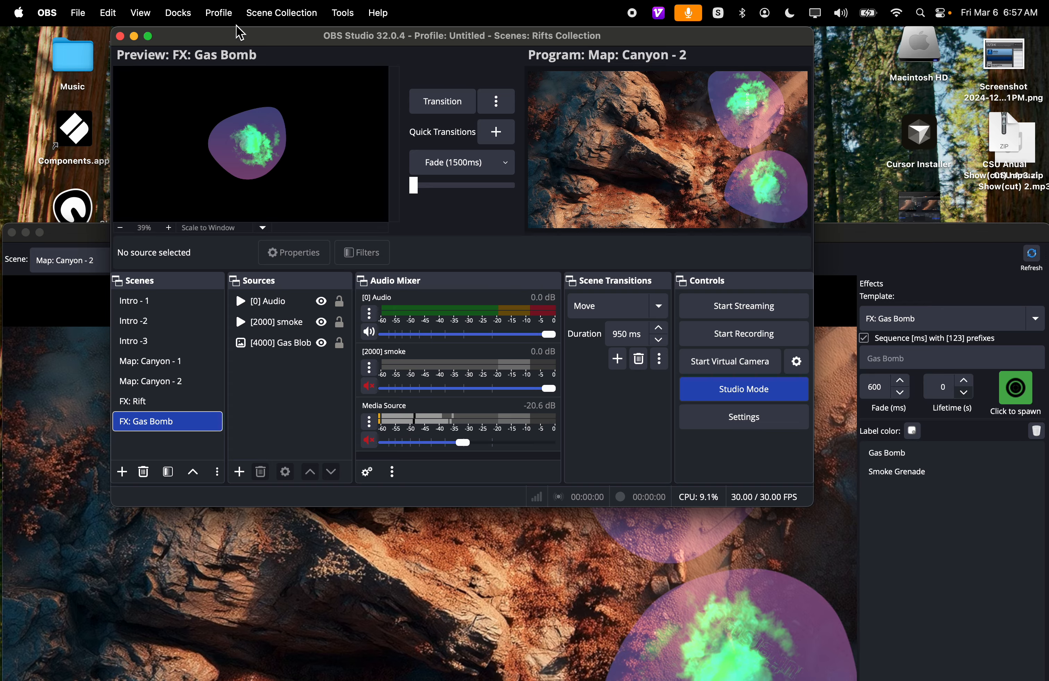
pyautogui.click(148, 36)
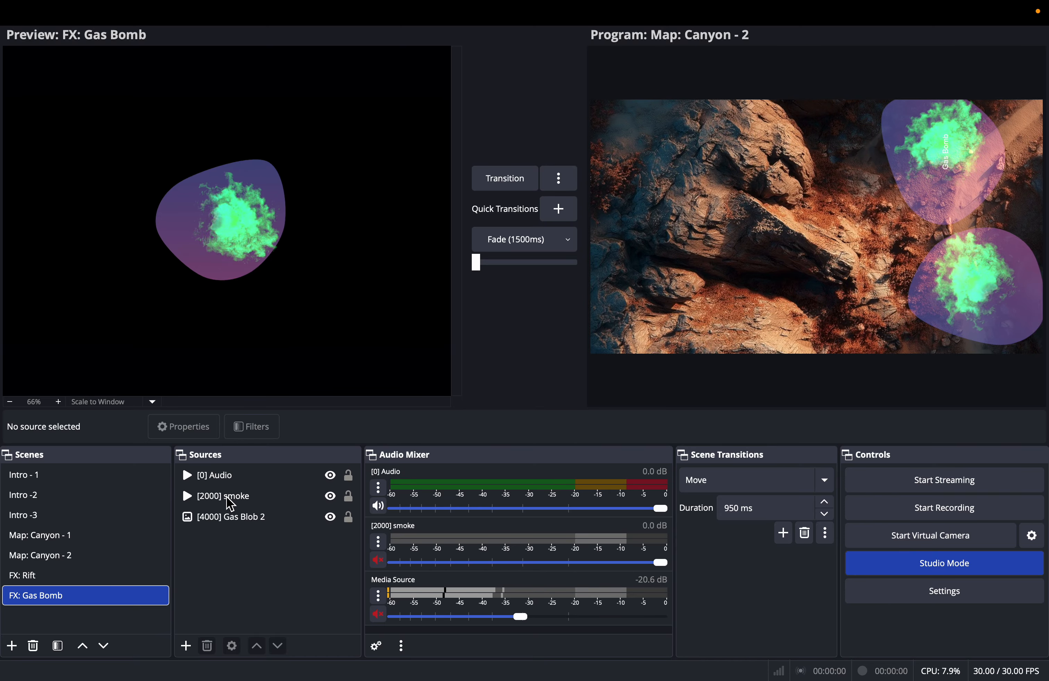
pyautogui.click(12, 646)
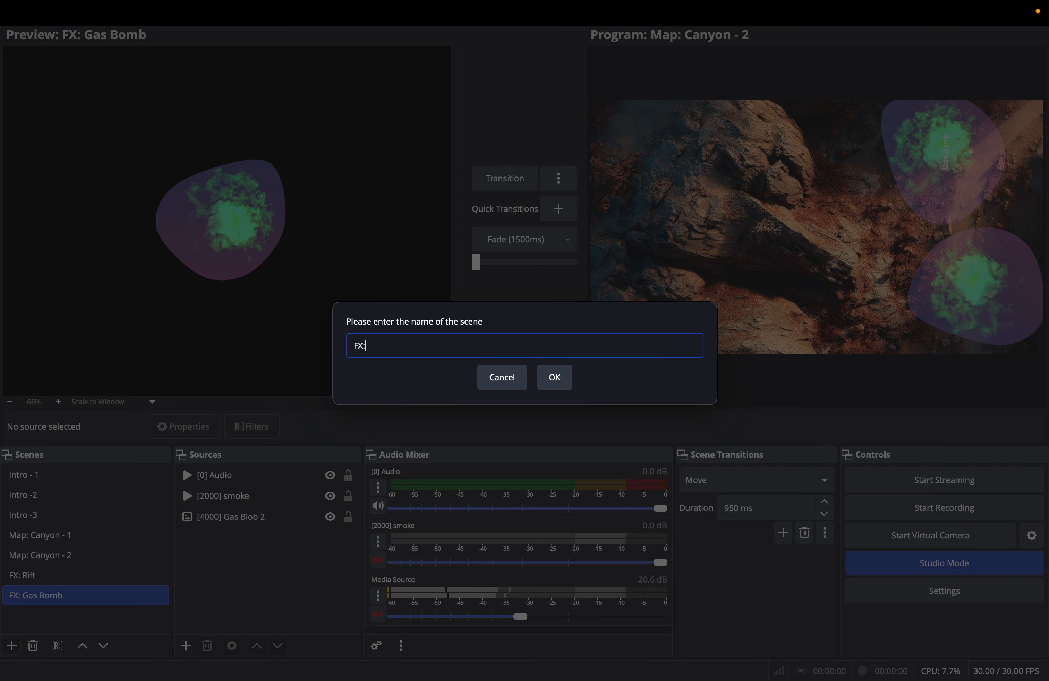
pyautogui.click(557, 378)
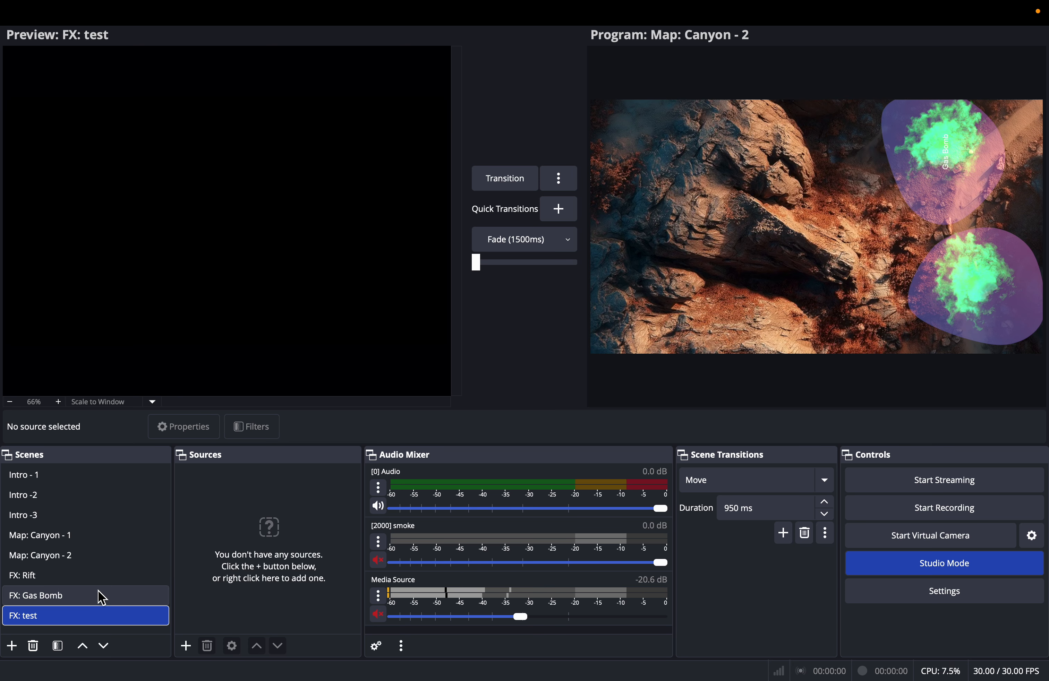
# - Add a new visible Image source with the default name to the FX: test scene
pyautogui.click(186, 647)
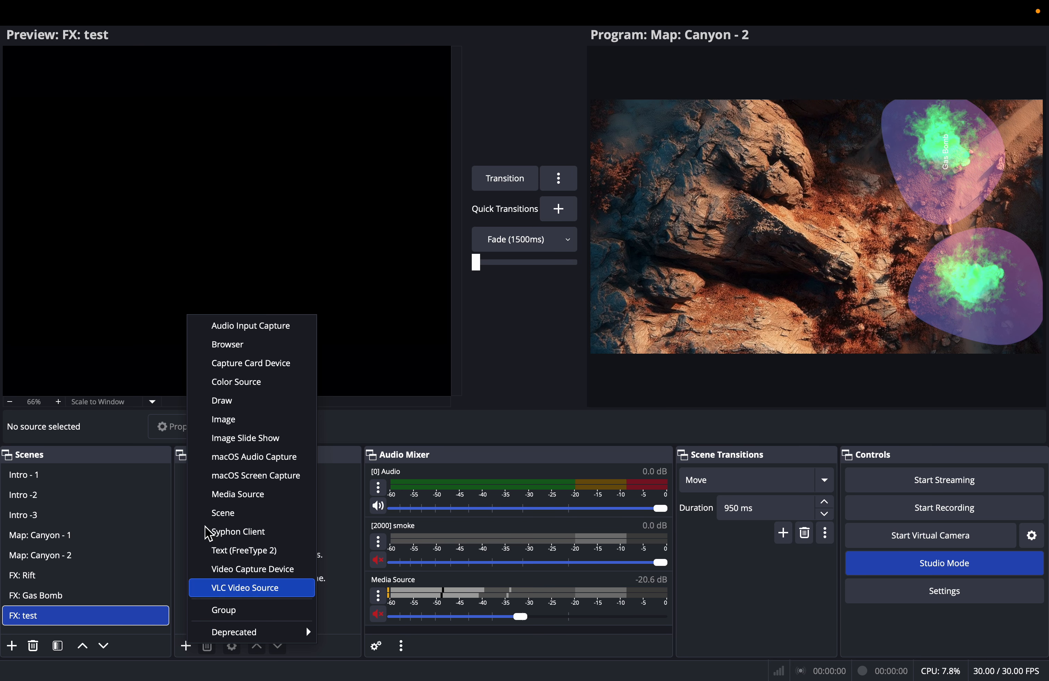
pyautogui.click(244, 428)
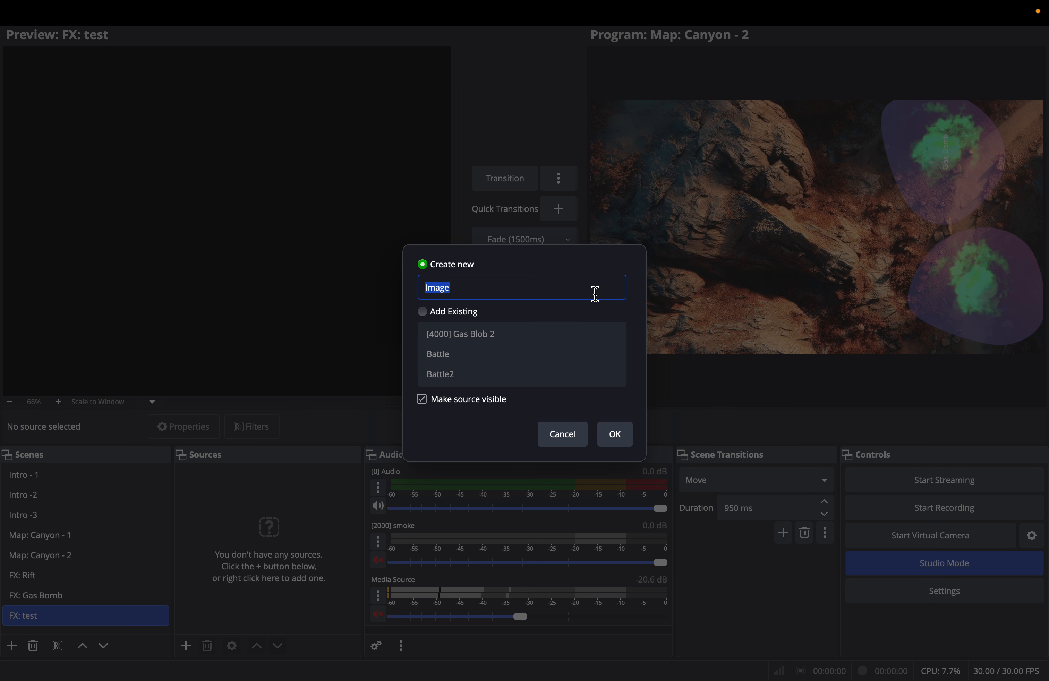
pyautogui.click(617, 441)
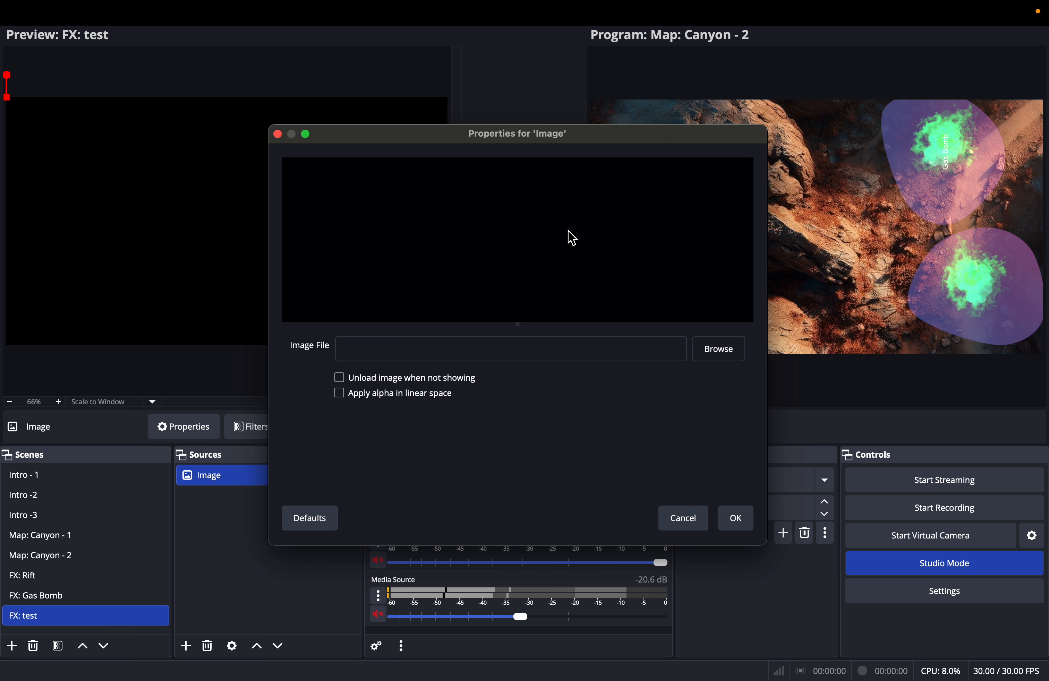
# - Load loop.gif from the Pictures folder as the Image source's file and accept its properties
pyautogui.click(719, 349)
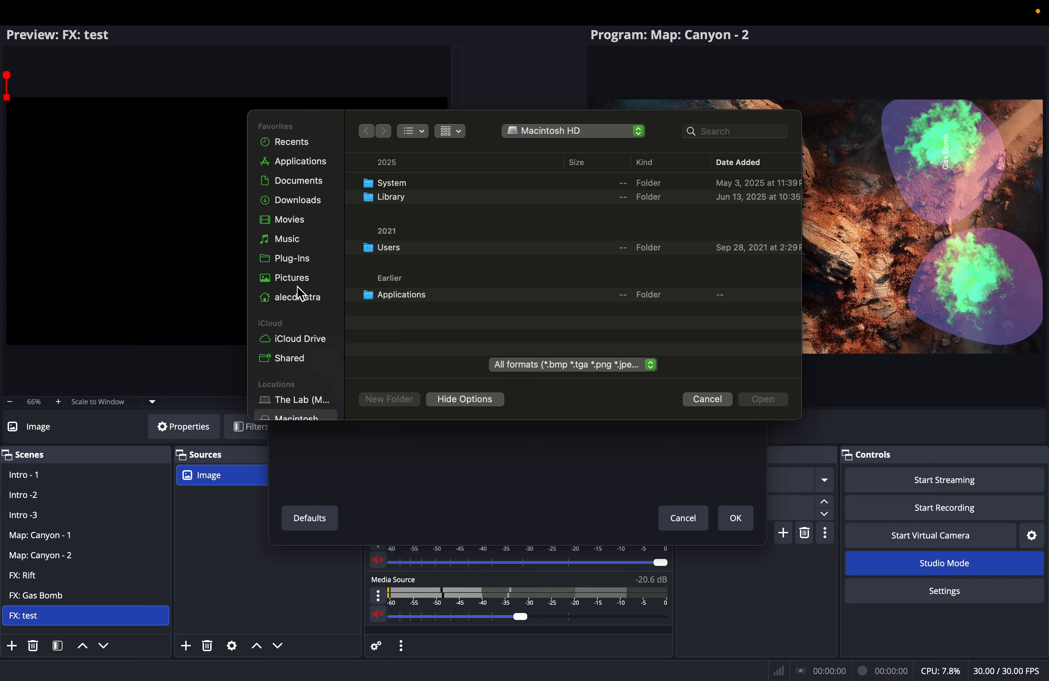
pyautogui.click(299, 278)
pyautogui.scroll(-10, 428, 235)
pyautogui.scroll(8, 427, 237)
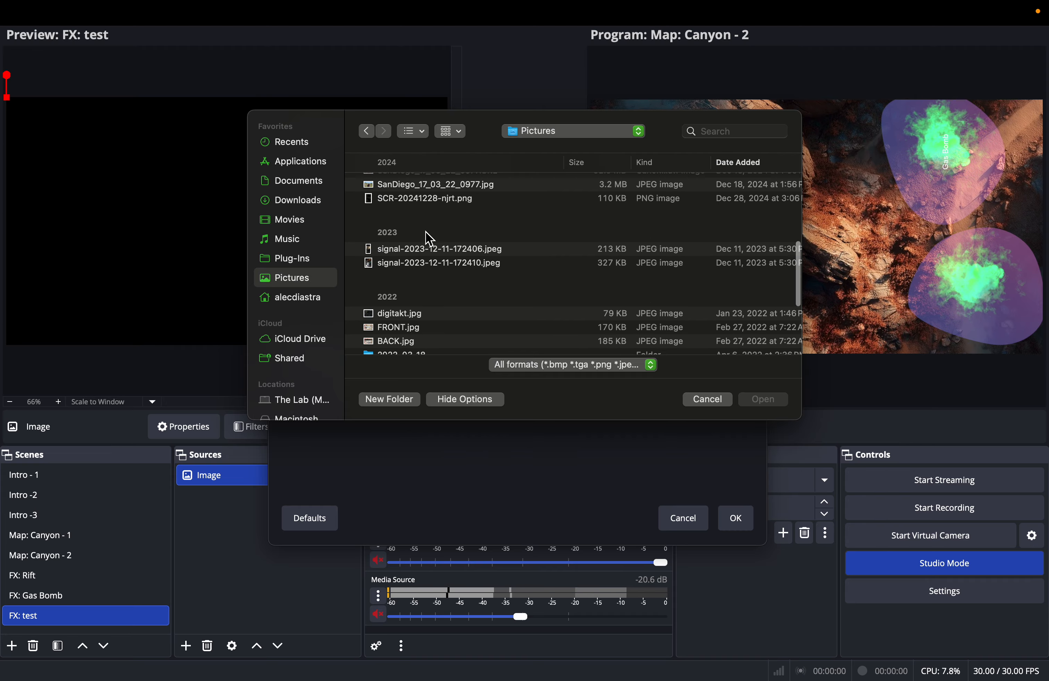
pyautogui.scroll(5, 428, 239)
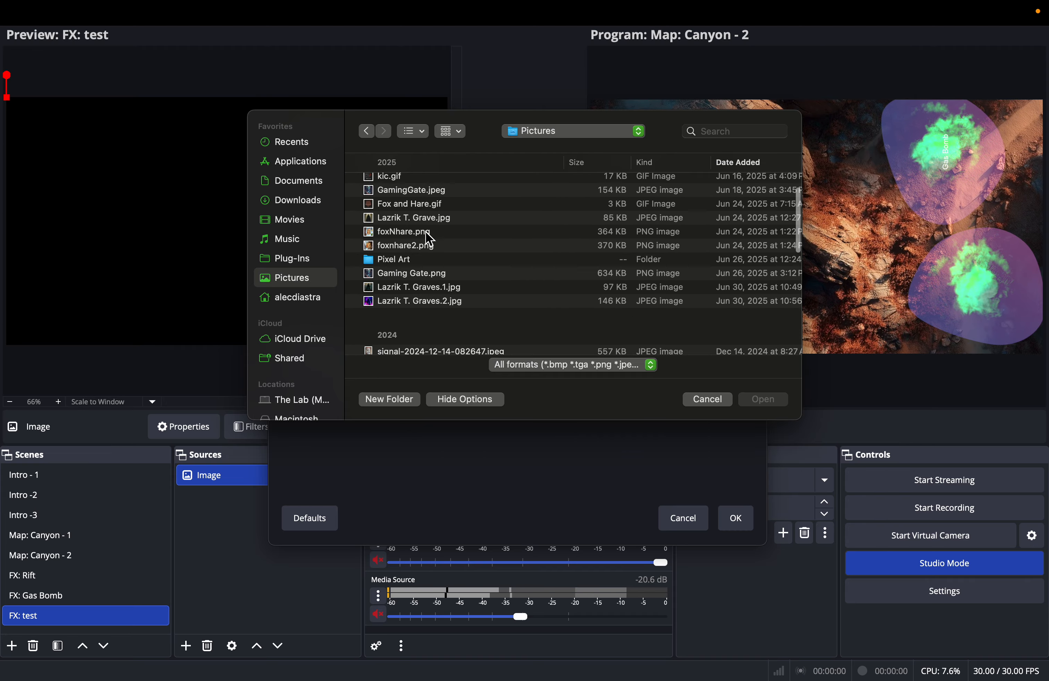
pyautogui.scroll(3, 429, 239)
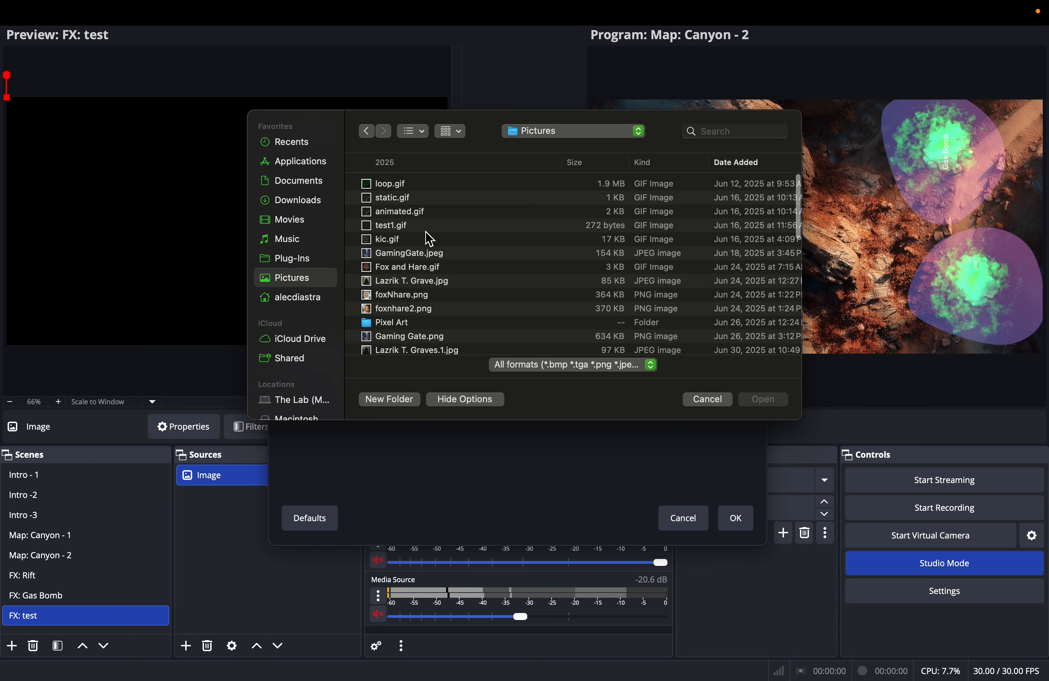
pyautogui.click(393, 185)
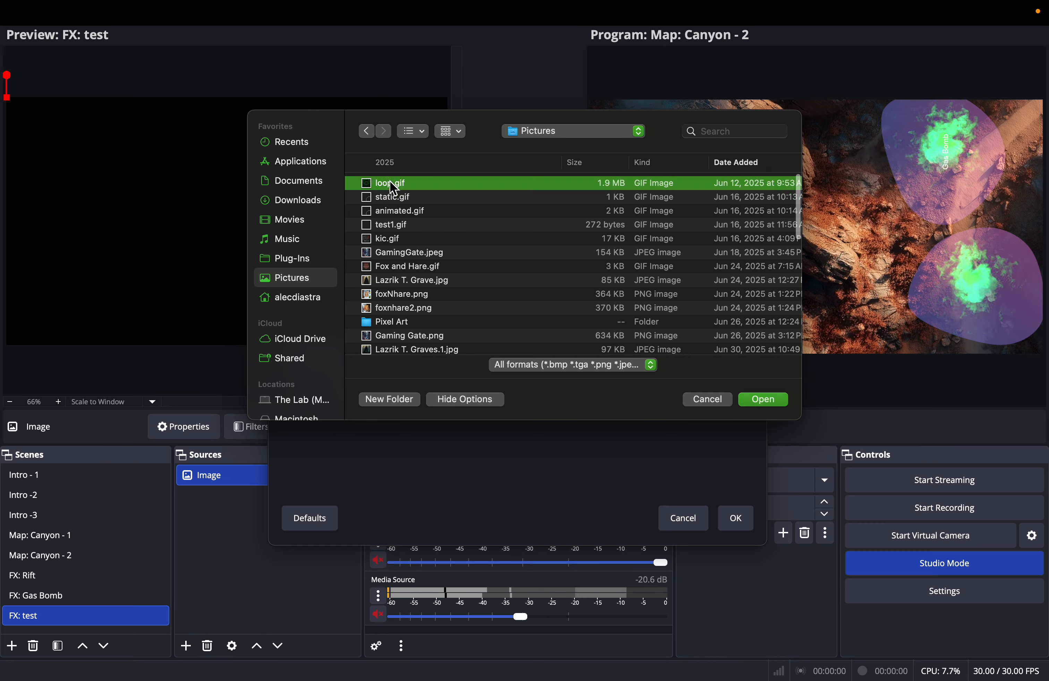
pyautogui.click(768, 405)
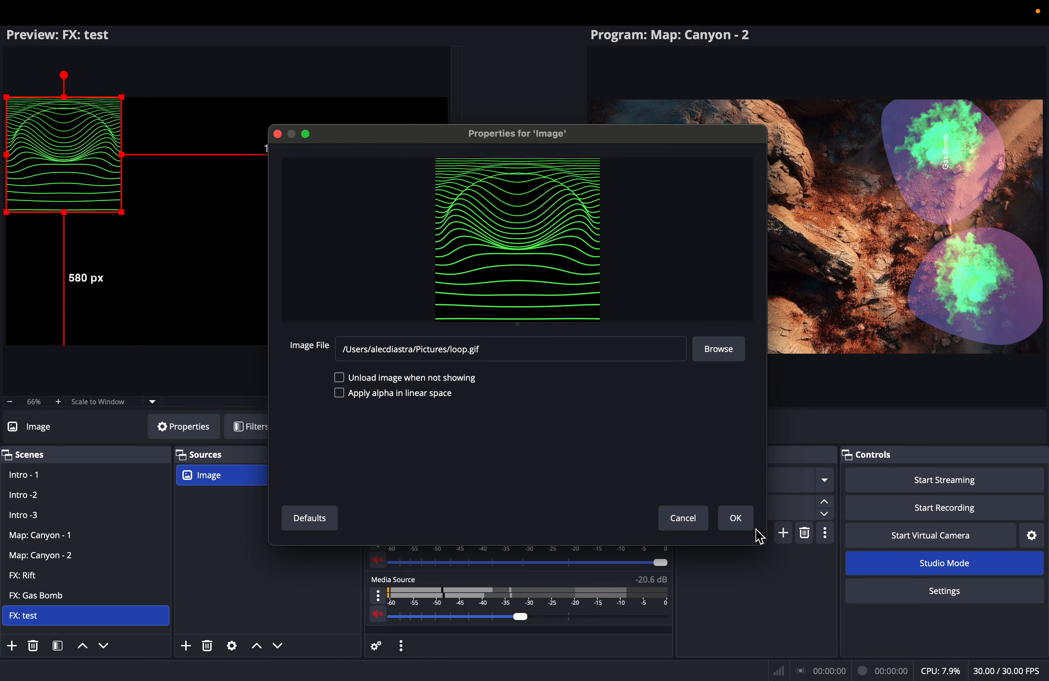
pyautogui.click(748, 524)
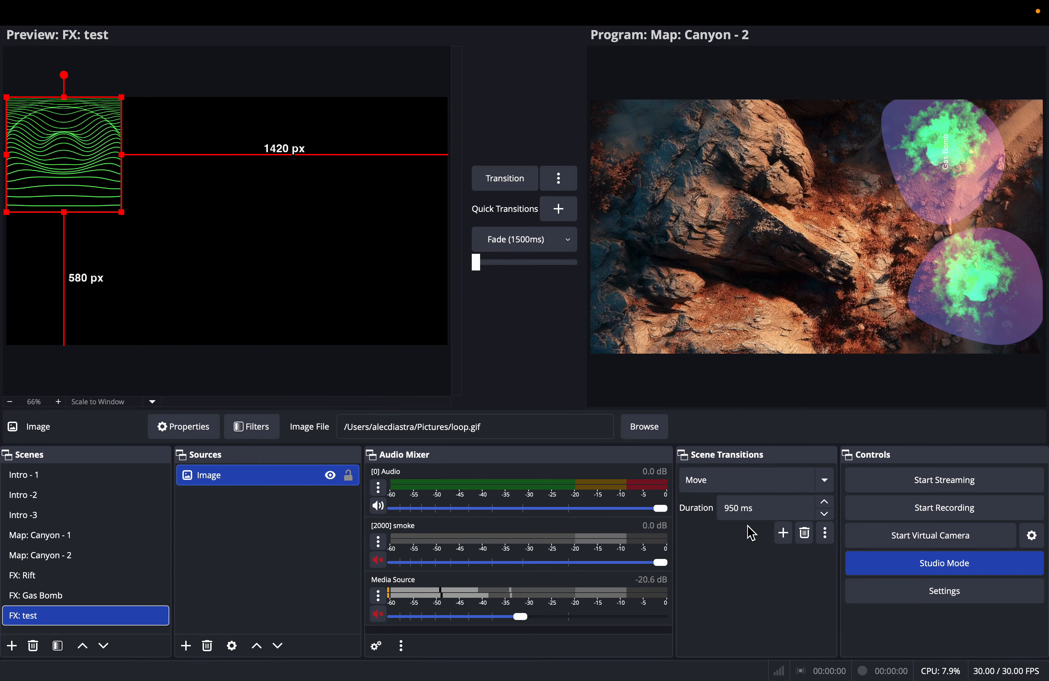
# - Center the Image source on the FX: test canvas and set its blending mode to Add
pyautogui.rightClick(83, 170)
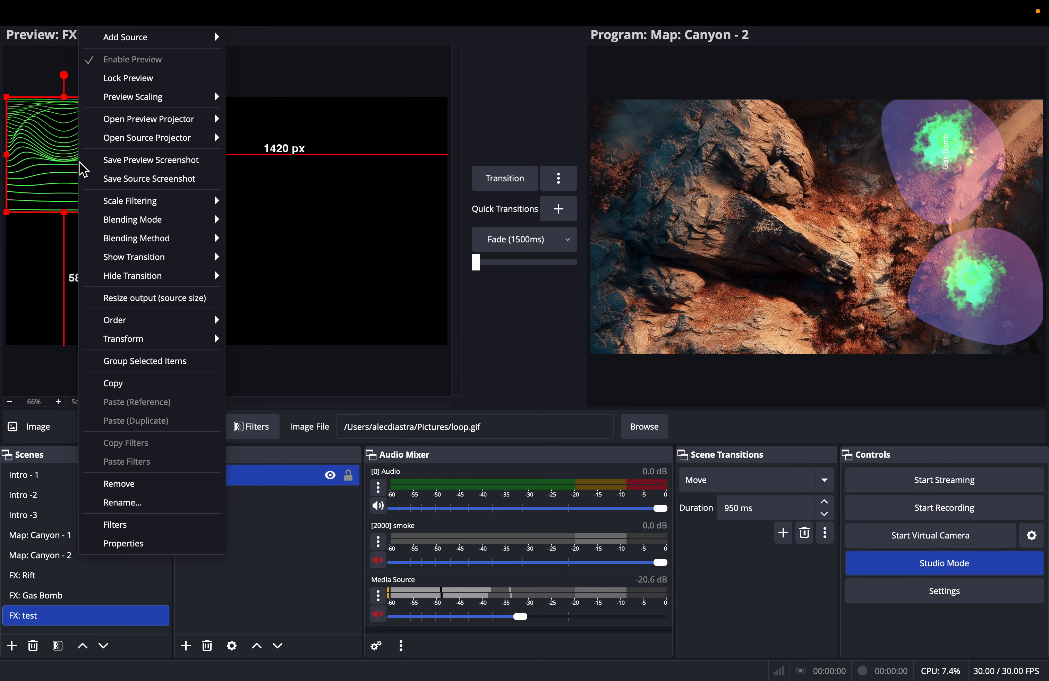
pyautogui.moveTo(163, 340)
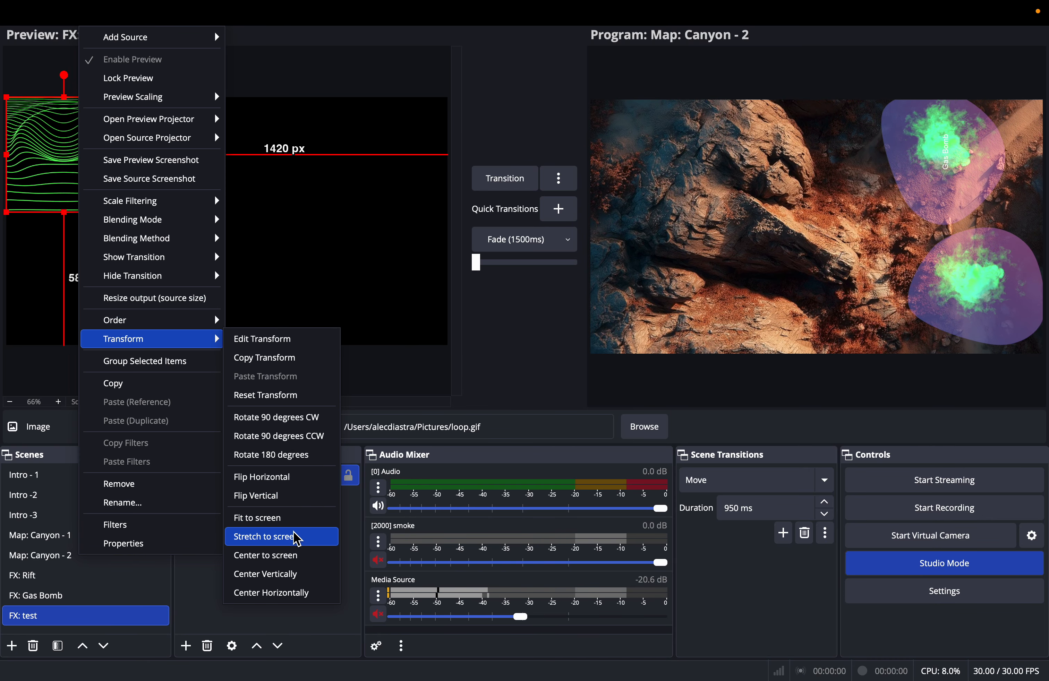
pyautogui.click(296, 559)
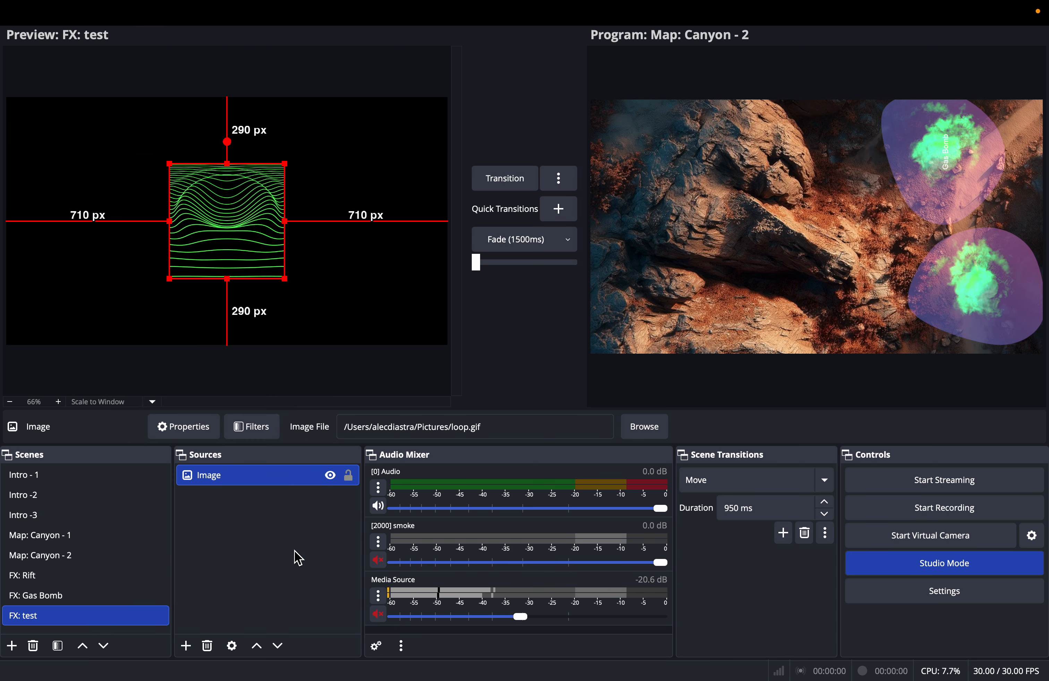
pyautogui.rightClick(231, 225)
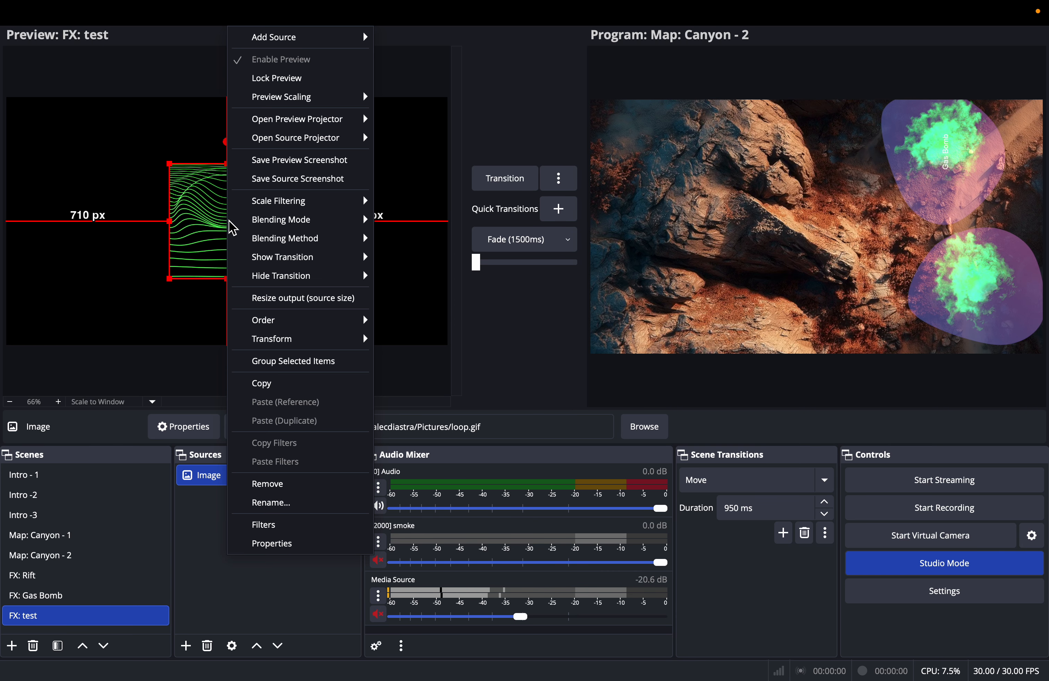
pyautogui.moveTo(324, 226)
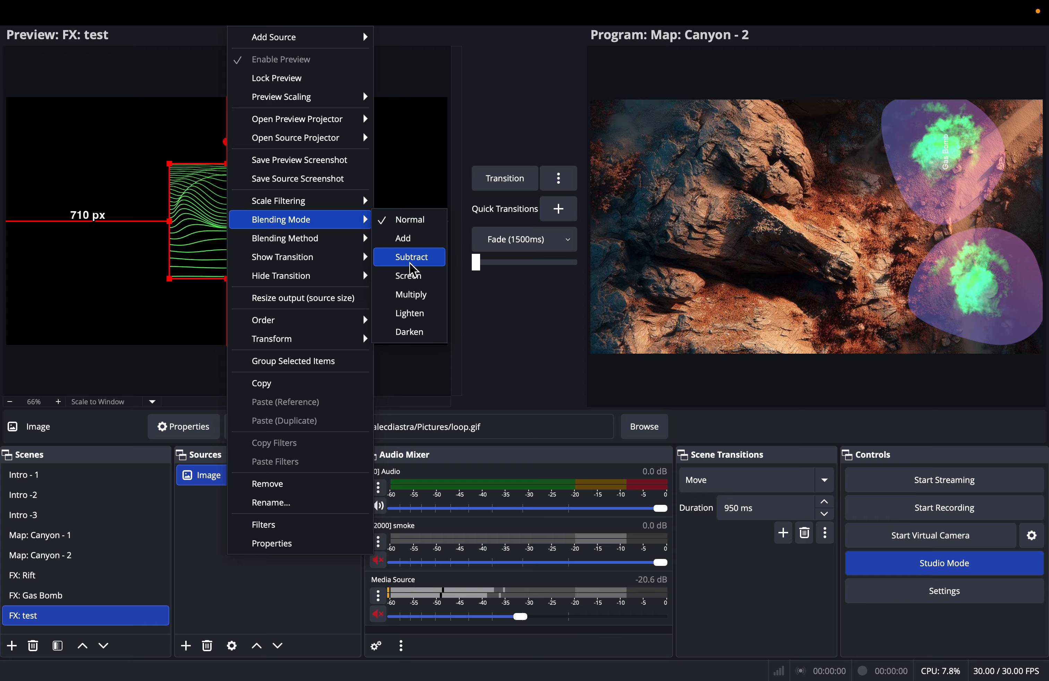
pyautogui.click(415, 243)
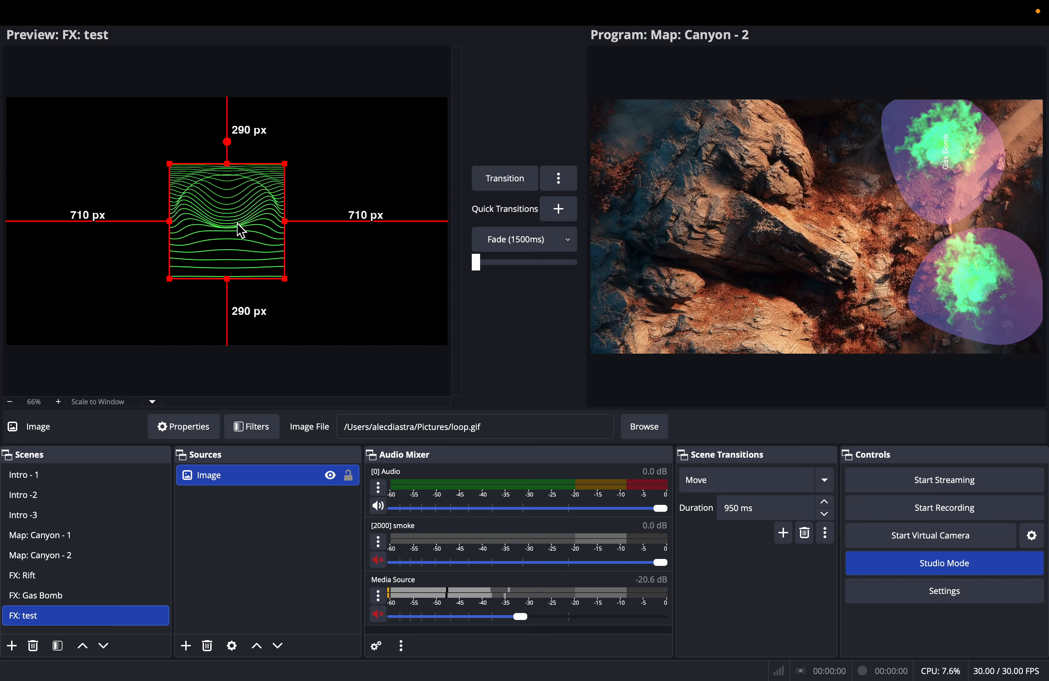
# - Open RPG Map Effects, refresh its template list and choose FX: test as the effect template
pyautogui.moveTo(491, 8)
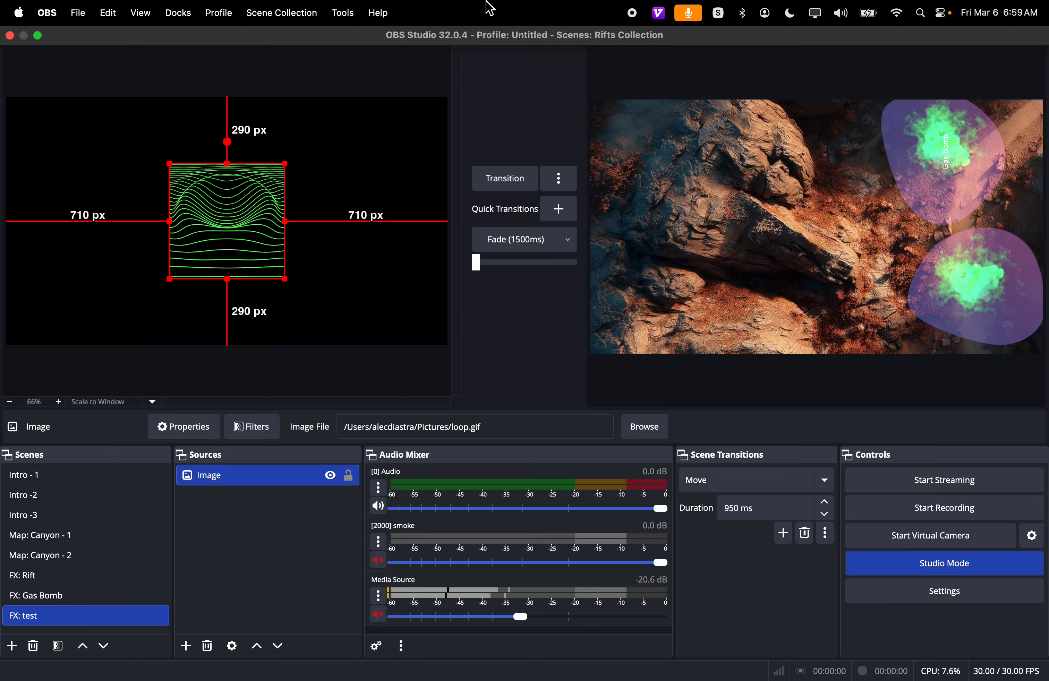
pyautogui.click(342, 12)
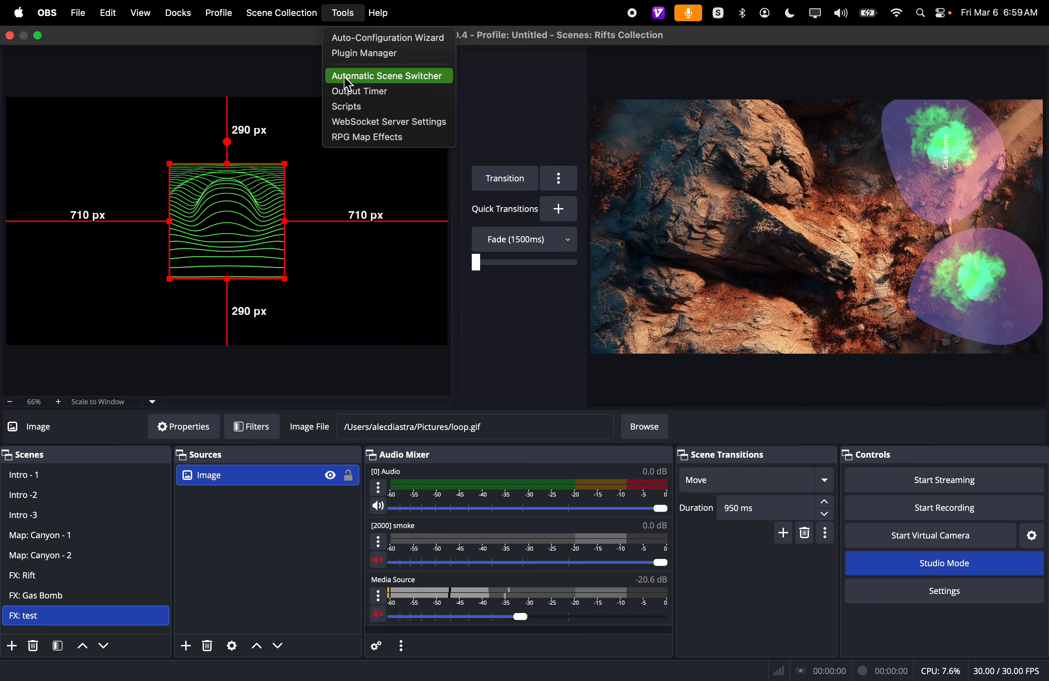
pyautogui.click(352, 138)
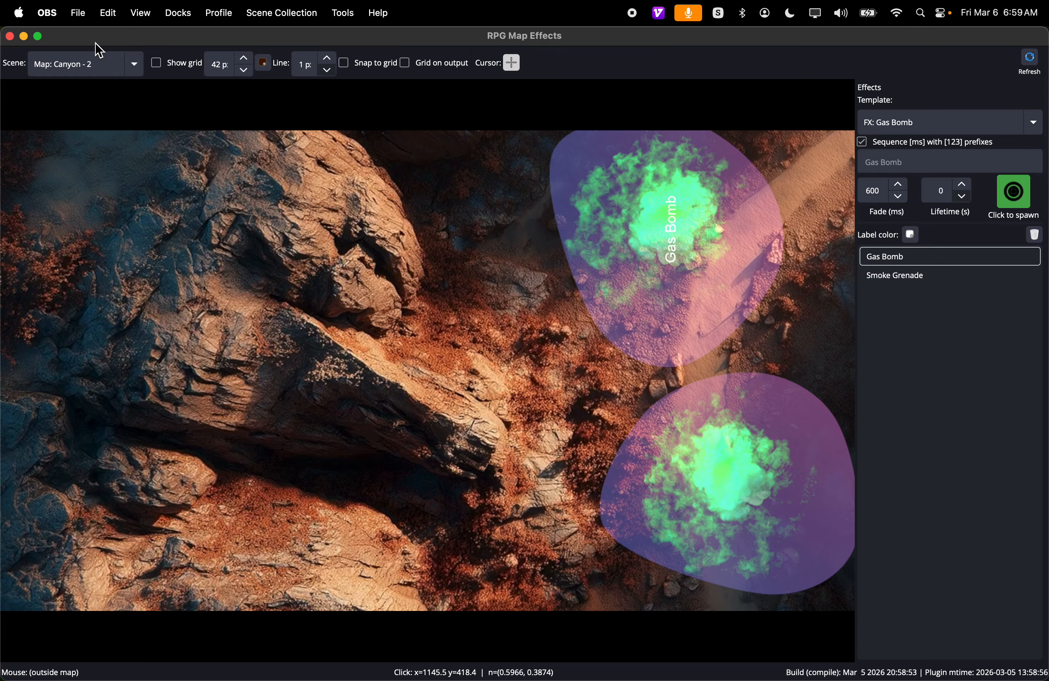
pyautogui.click(874, 123)
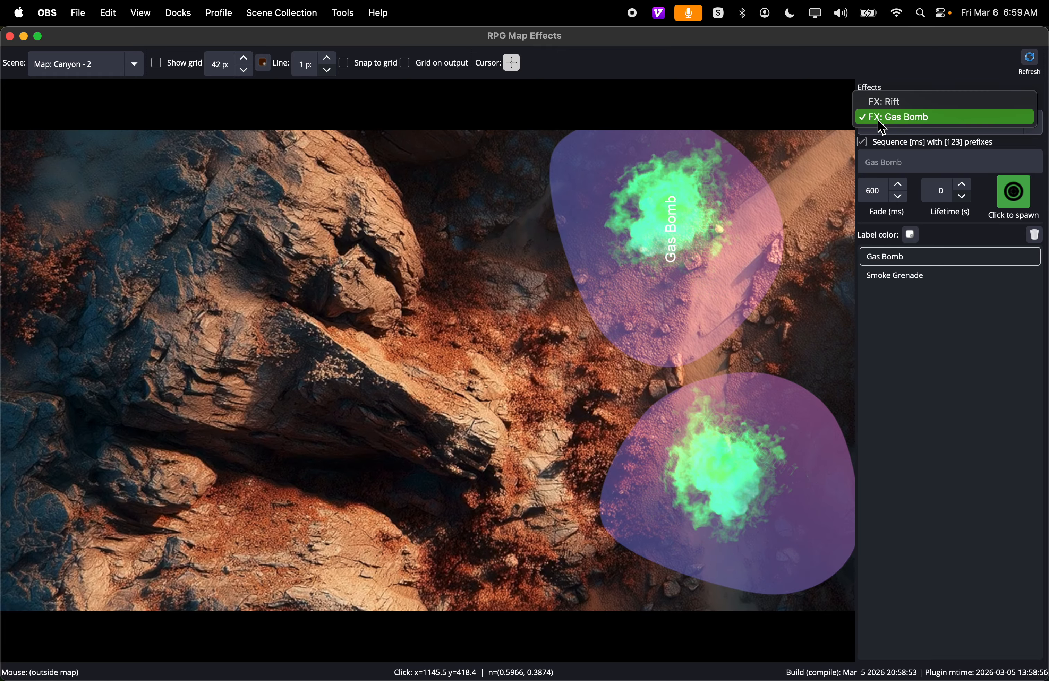
pyautogui.click(1028, 72)
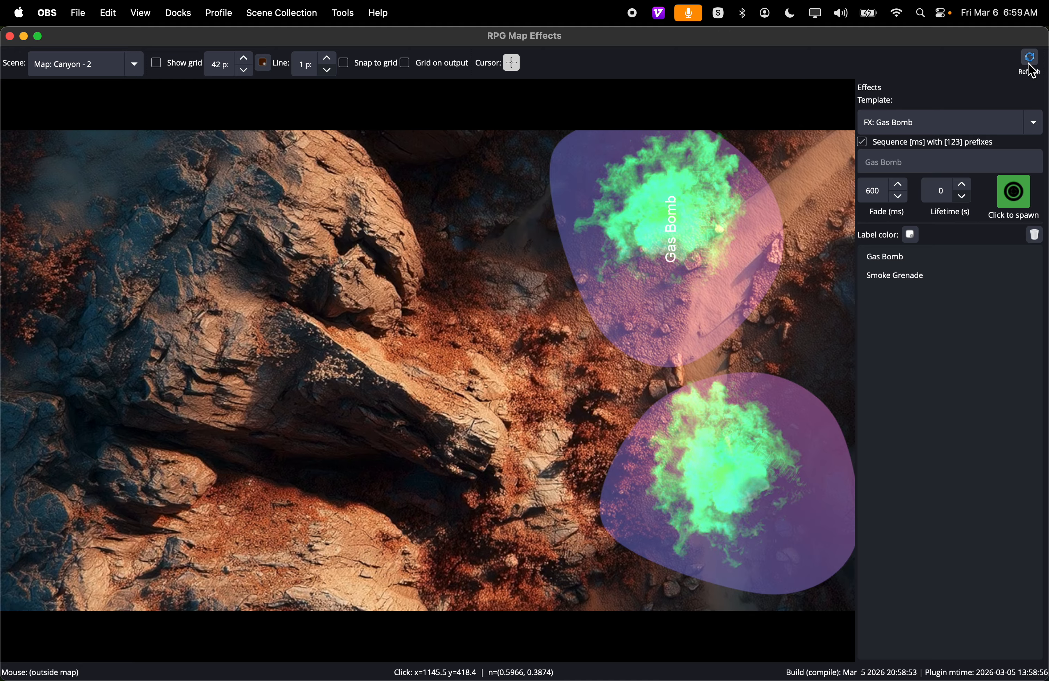
pyautogui.click(950, 132)
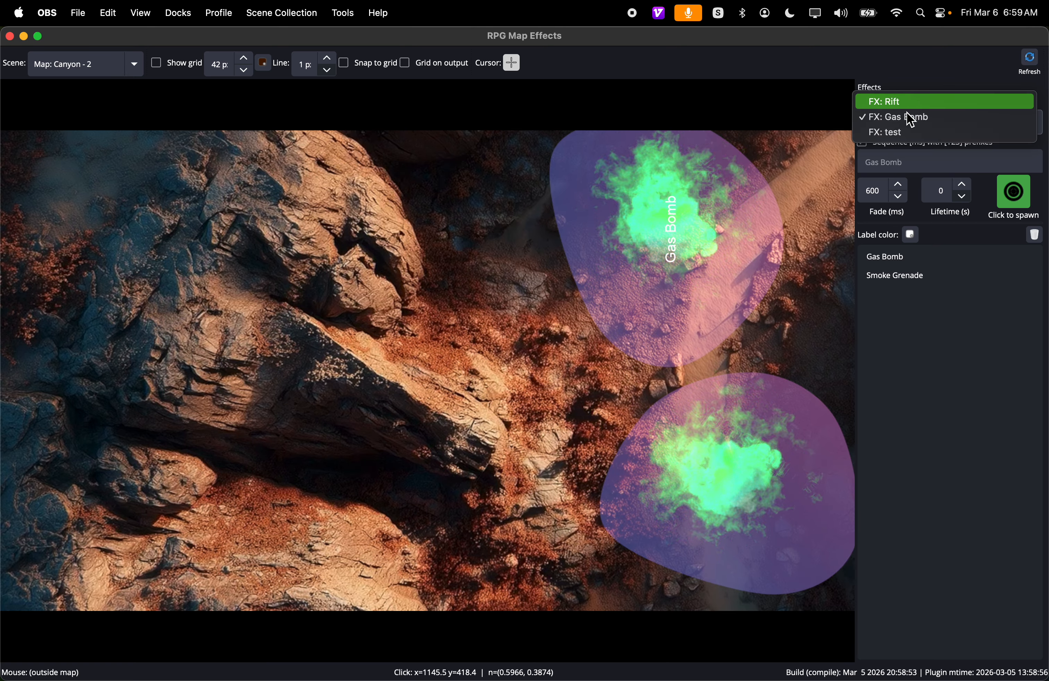
pyautogui.click(903, 132)
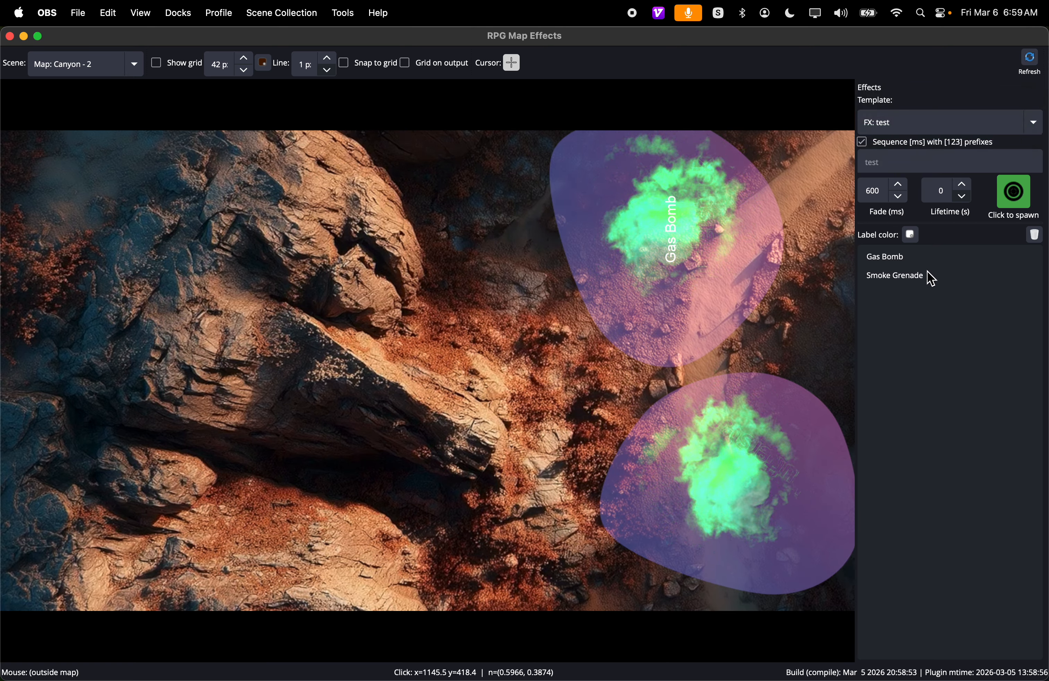
# - Clear all effects from the Map: Canyon - 2 scene and spawn the test effect between the large rock and the path
pyautogui.click(1035, 235)
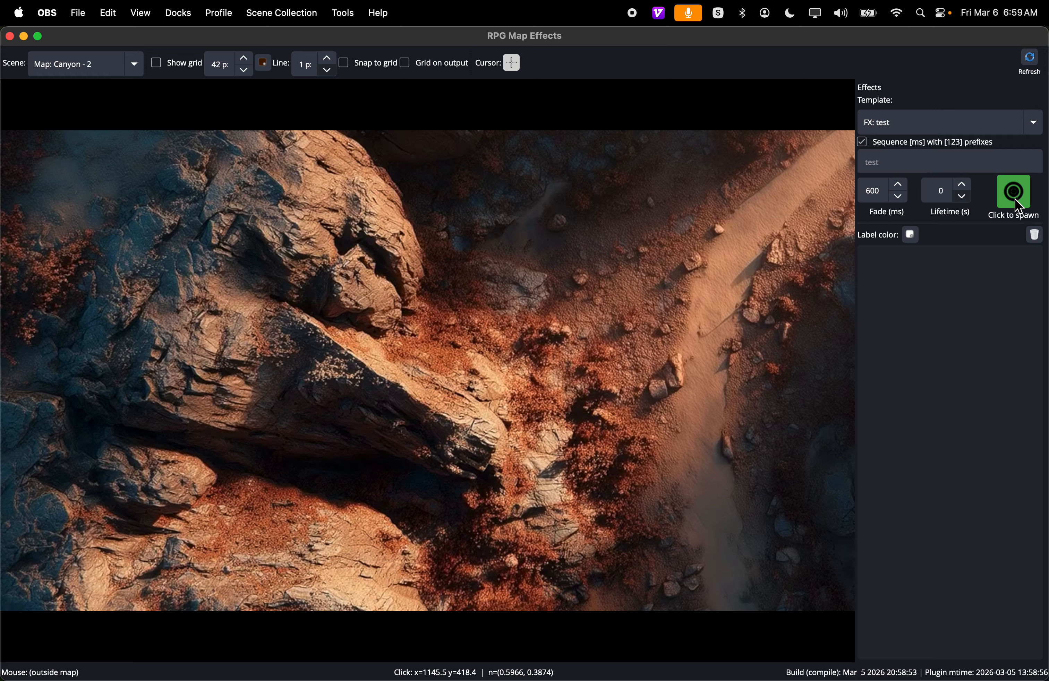
pyautogui.click(627, 284)
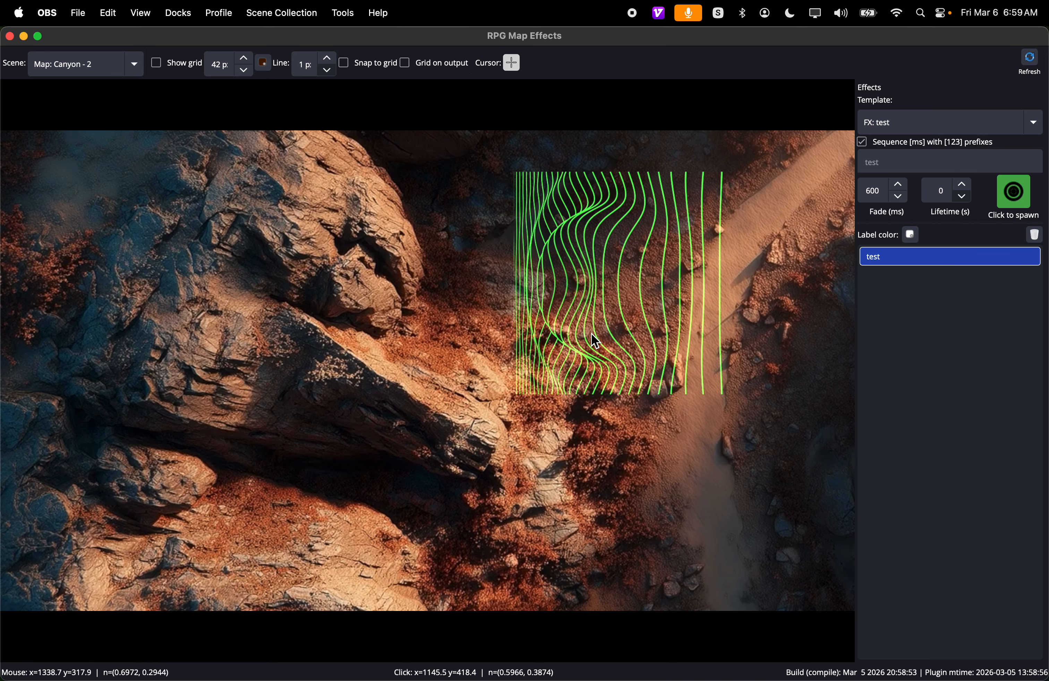
# - Rotate the test effect so its lines run nearly horizontal, and move it down the map over the path
pyautogui.rightClick(626, 279)
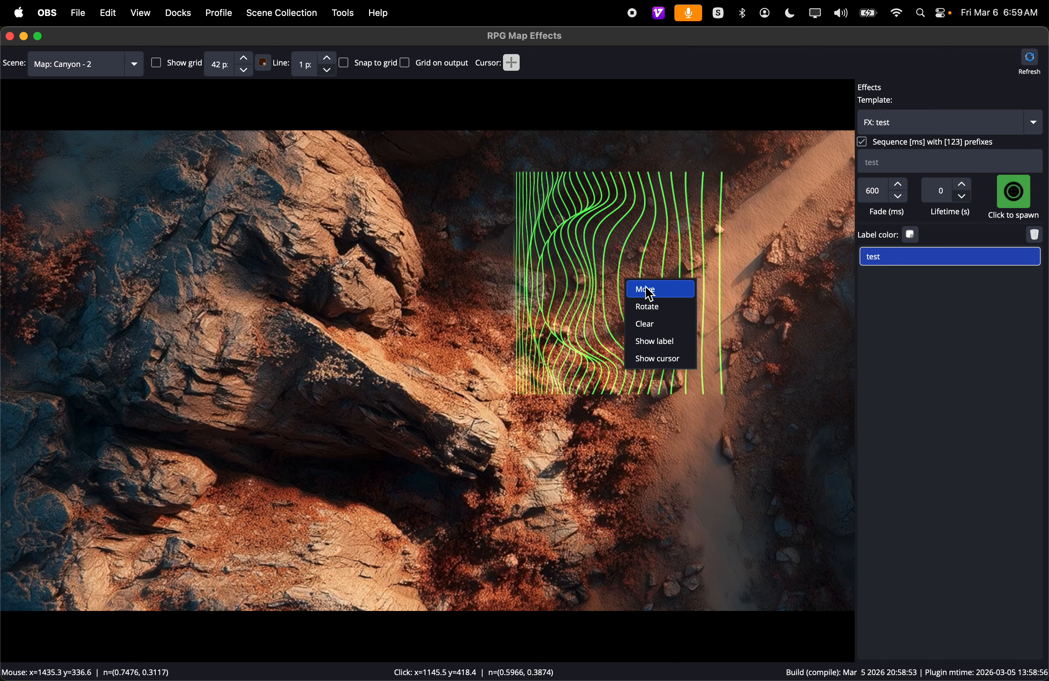
pyautogui.click(652, 306)
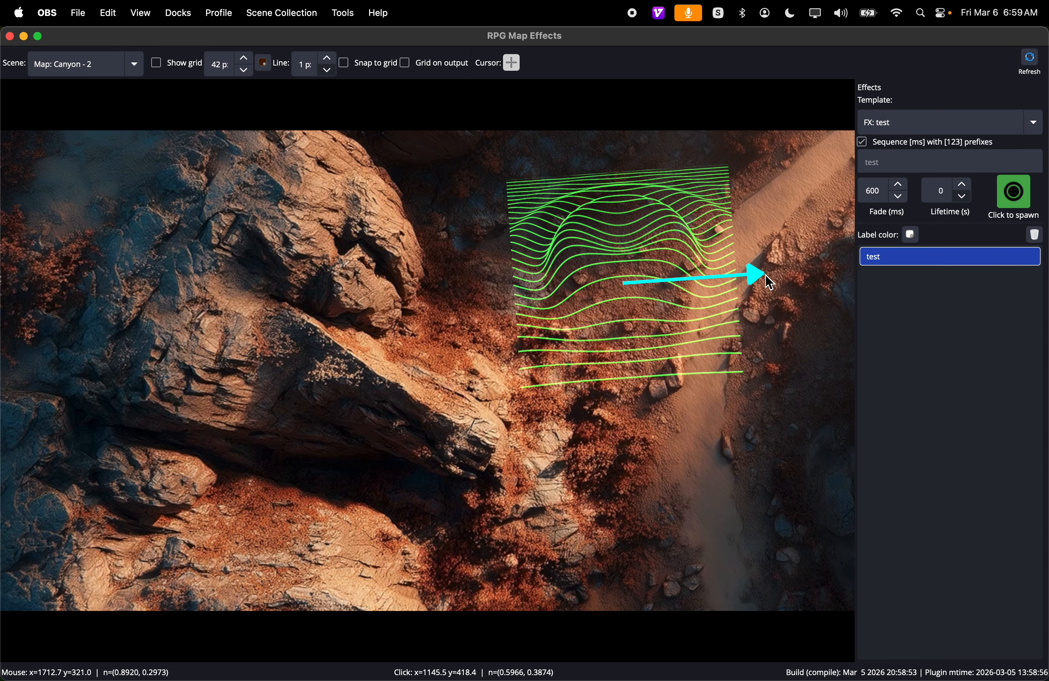
pyautogui.click(782, 294)
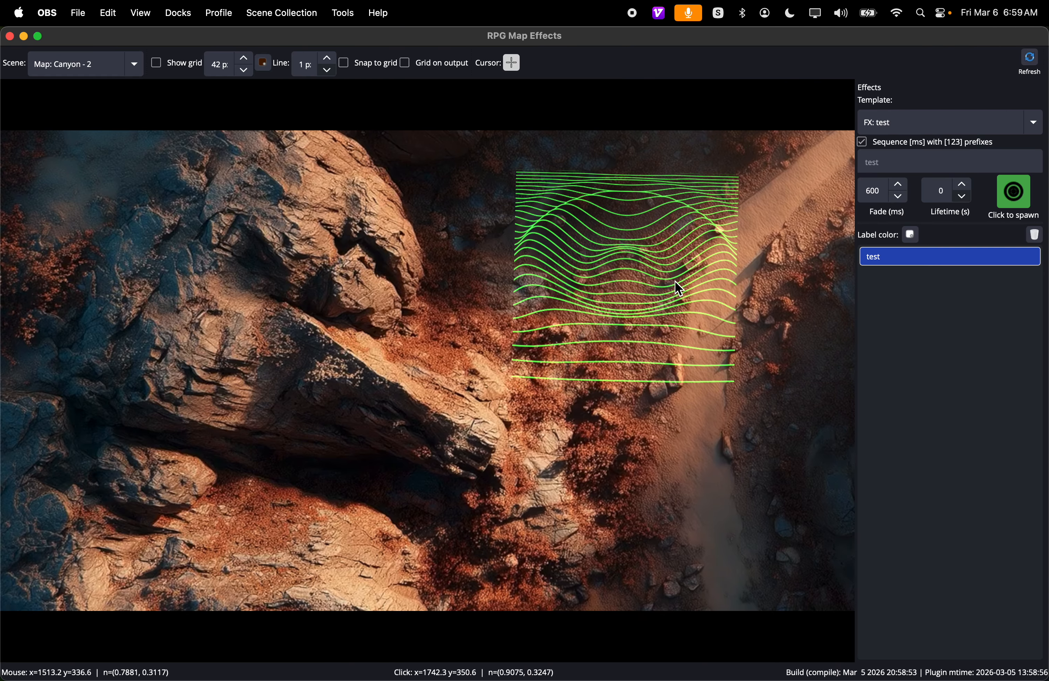
pyautogui.rightClick(634, 277)
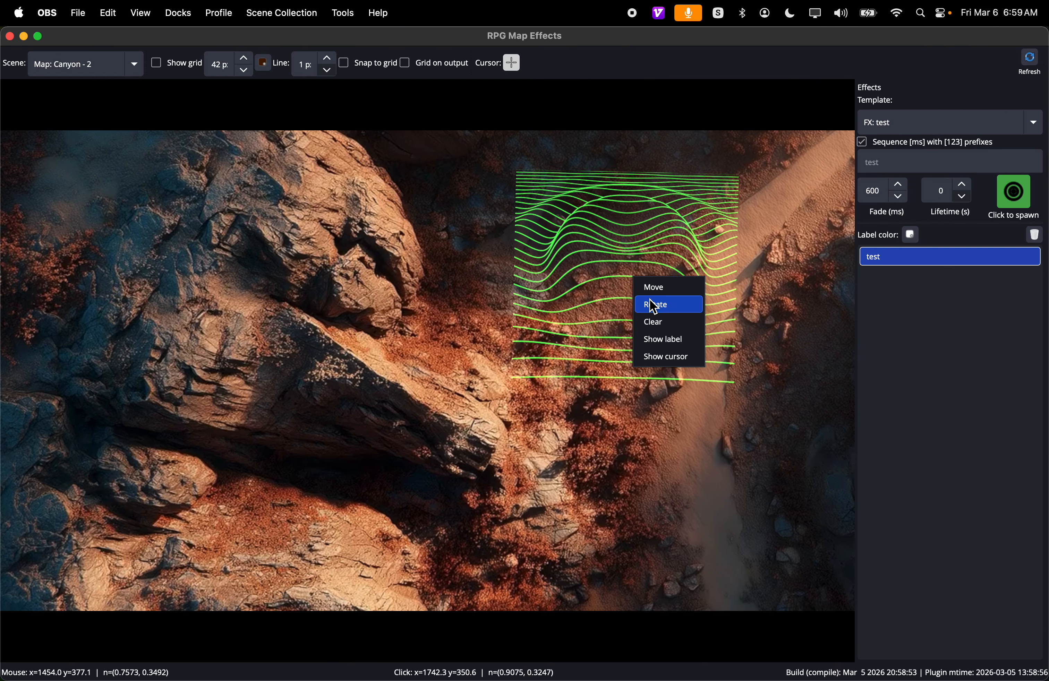
pyautogui.click(657, 287)
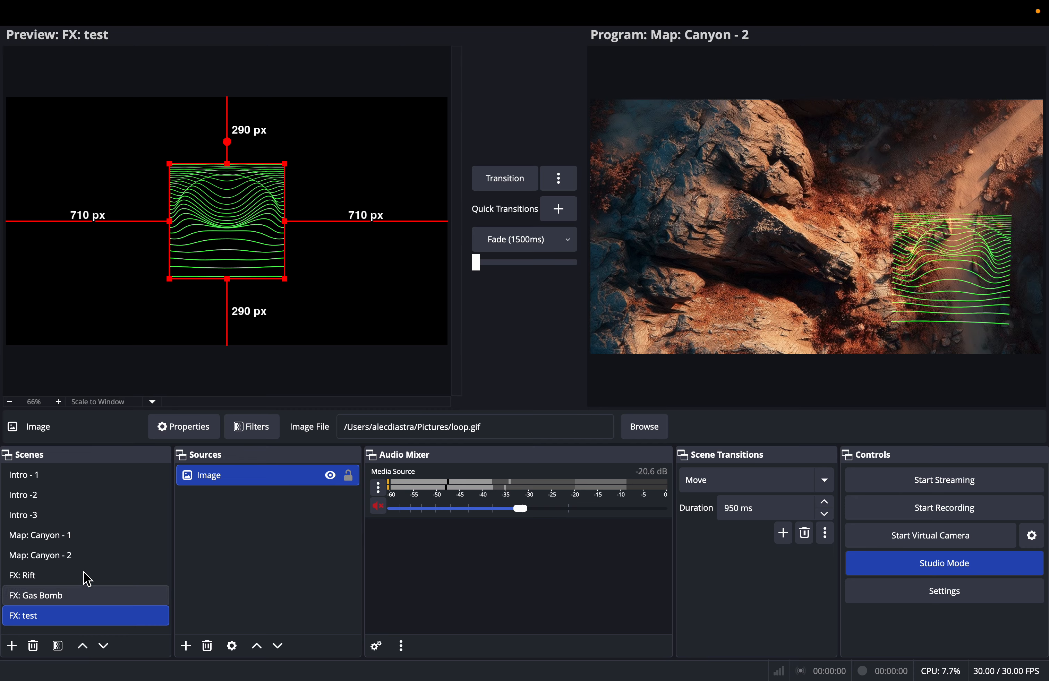
# - In the main OBS Studio window, add the existing [0] Audio media source to the FX: test scene and keep it visible
pyautogui.click(189, 648)
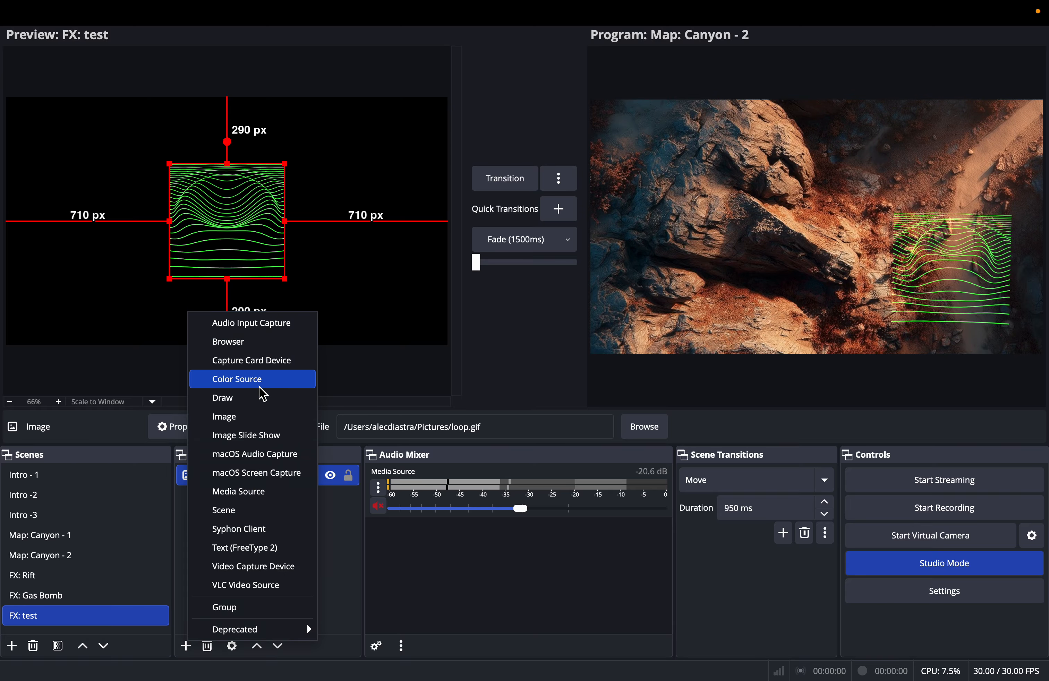
pyautogui.click(249, 492)
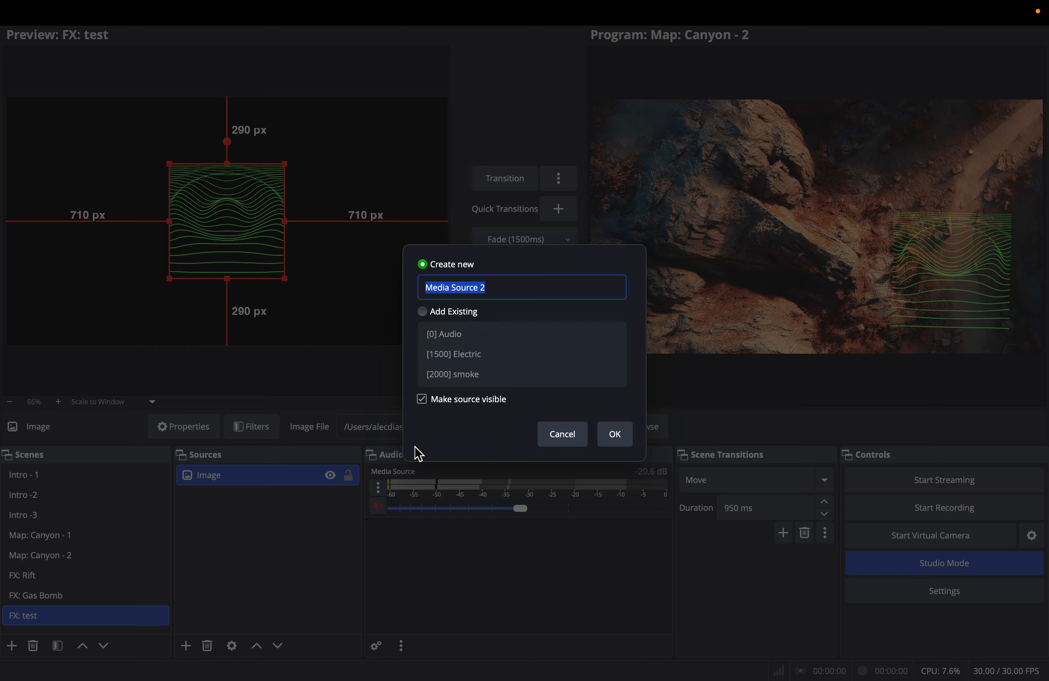
pyautogui.click(424, 313)
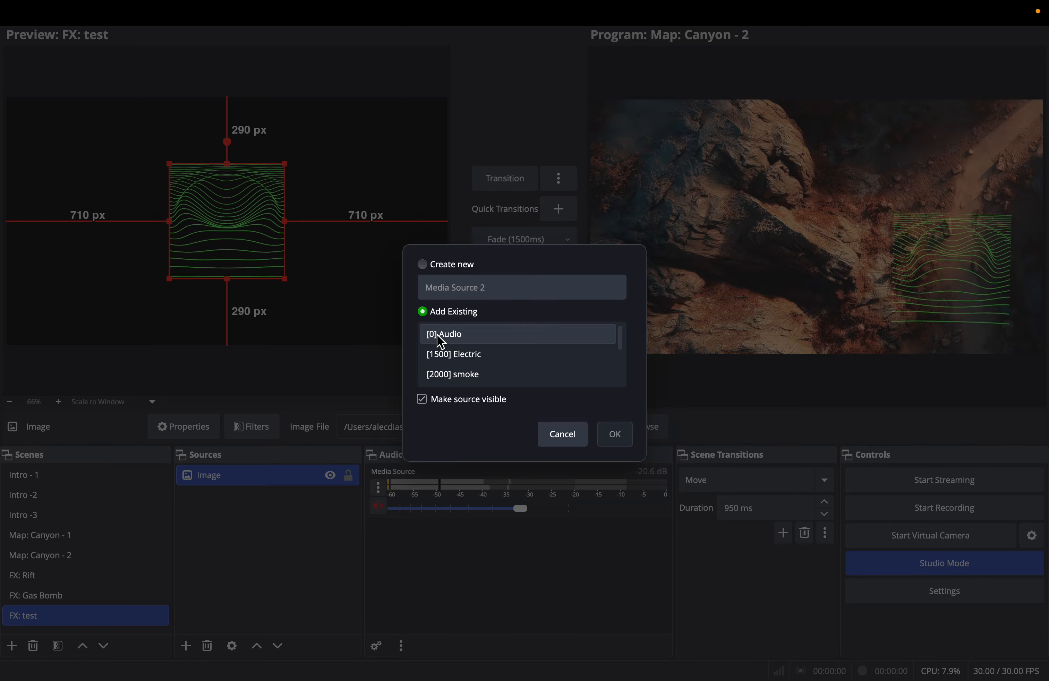
pyautogui.click(440, 334)
pyautogui.click(616, 436)
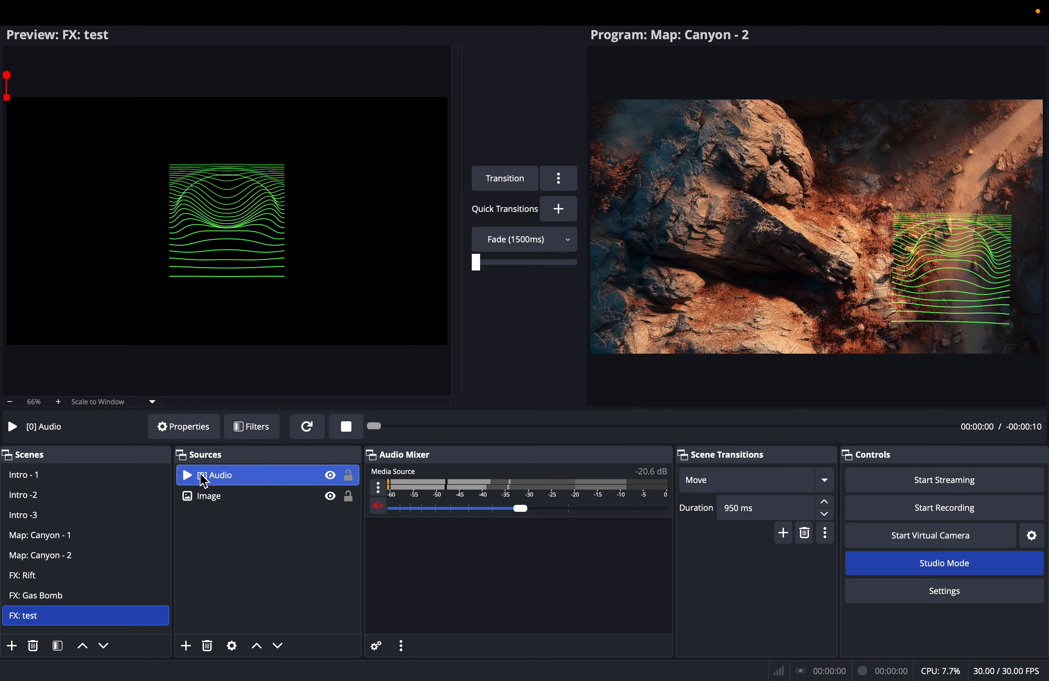
# - Rename the Image source in the FX: test scene as "[2000] Image"
pyautogui.click(208, 504)
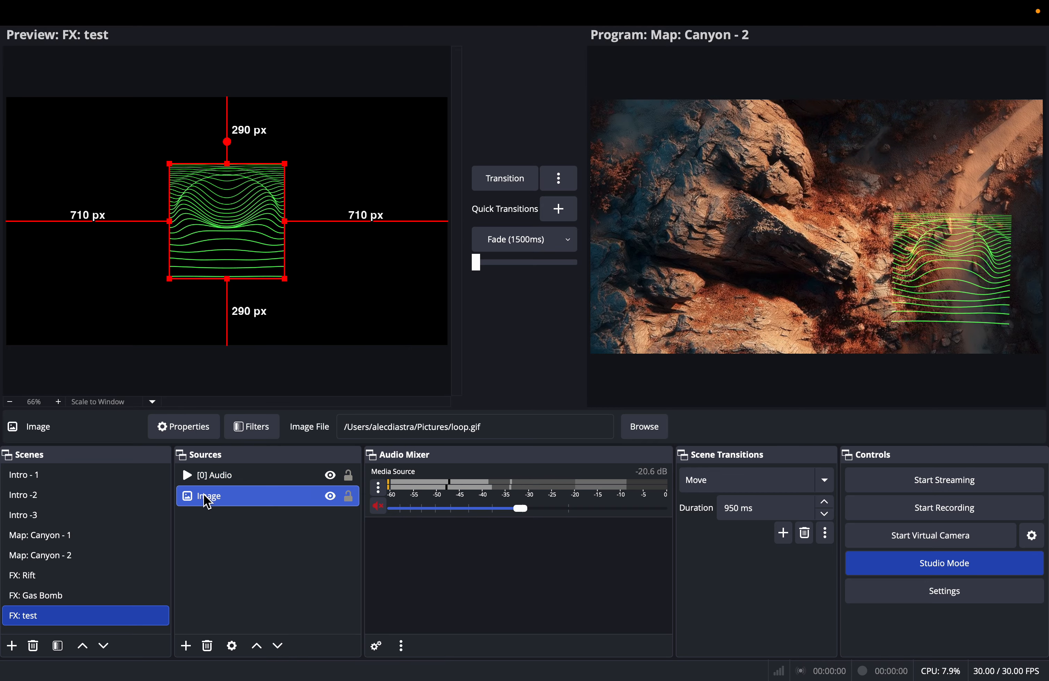
pyautogui.rightClick(208, 503)
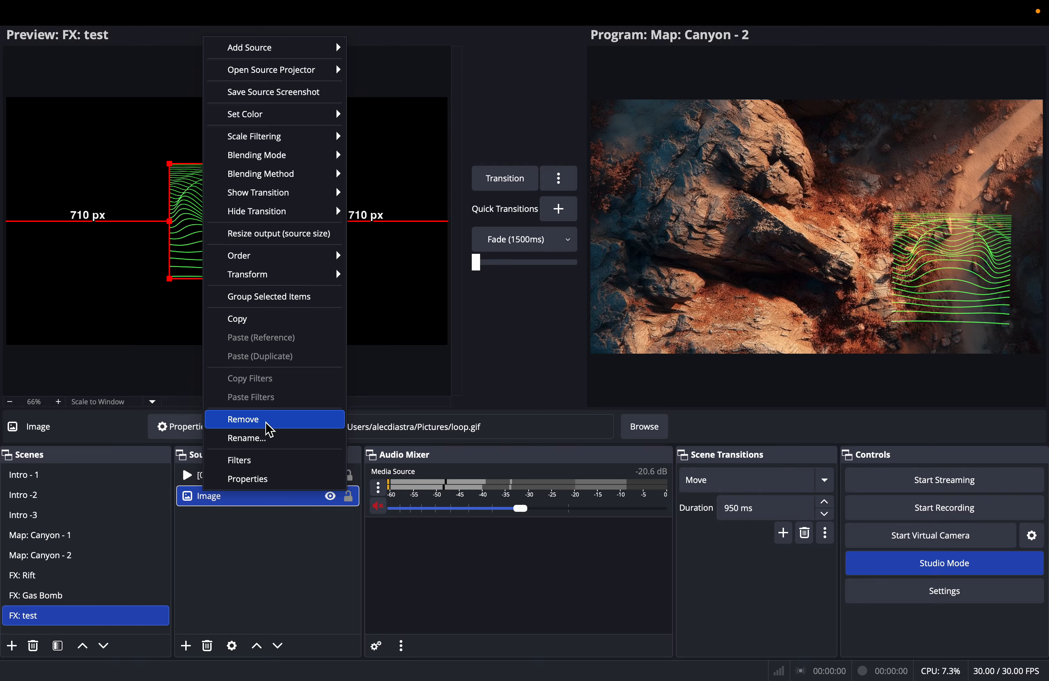
pyautogui.click(281, 439)
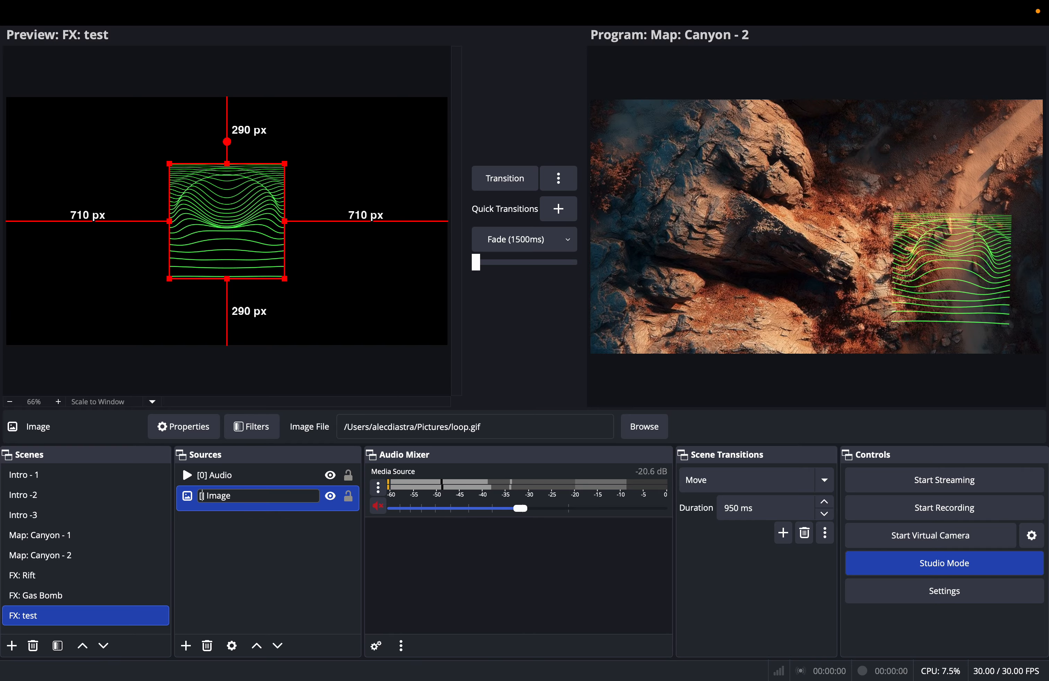
pyautogui.write('000')
pyautogui.click(295, 572)
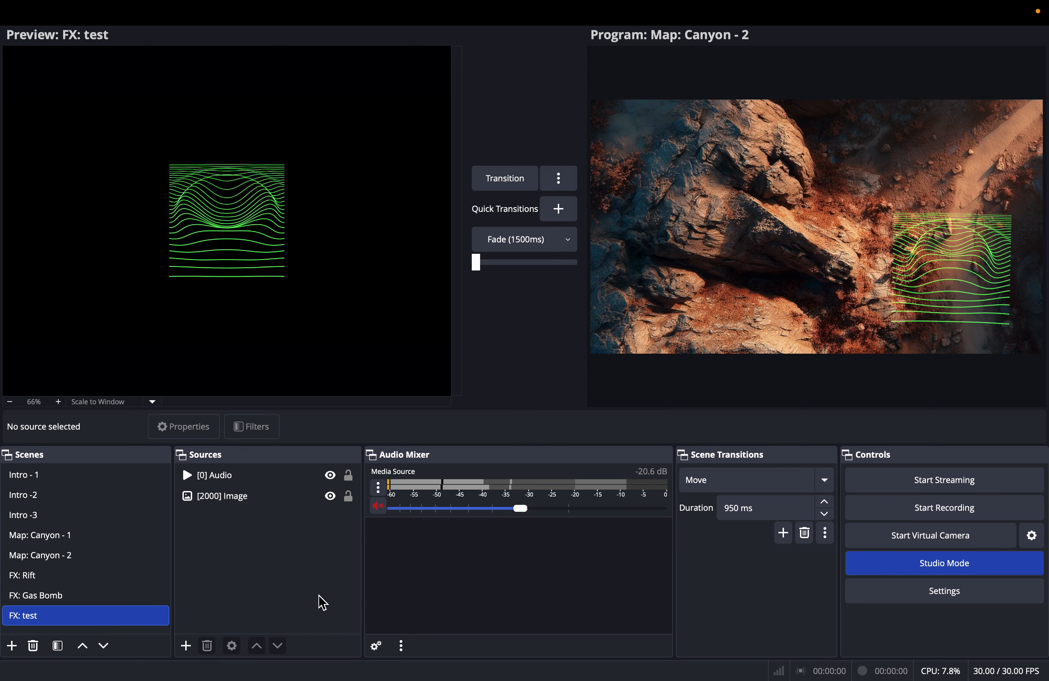
# - Return to RPG Map Effects, clear the existing test effect and spawn a new one between the large rock and the path
pyautogui.hotkey('ctrl', 'Right')
pyautogui.hotkey('ctrl', 'Left')
pyautogui.hotkey('ctrl', 'Left')
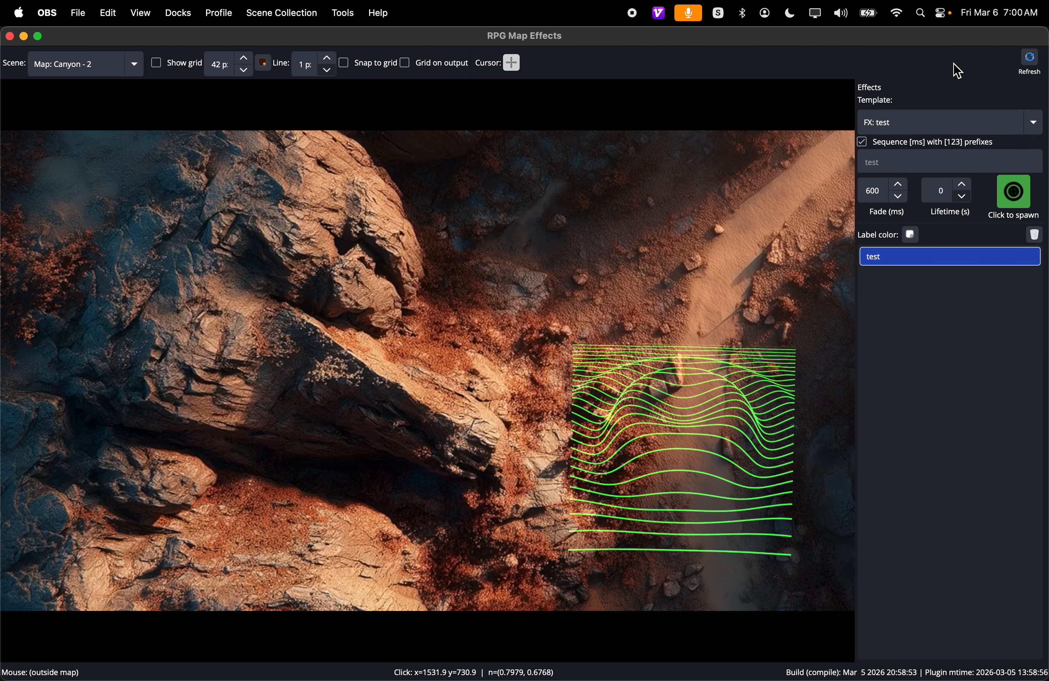
pyautogui.click(1035, 235)
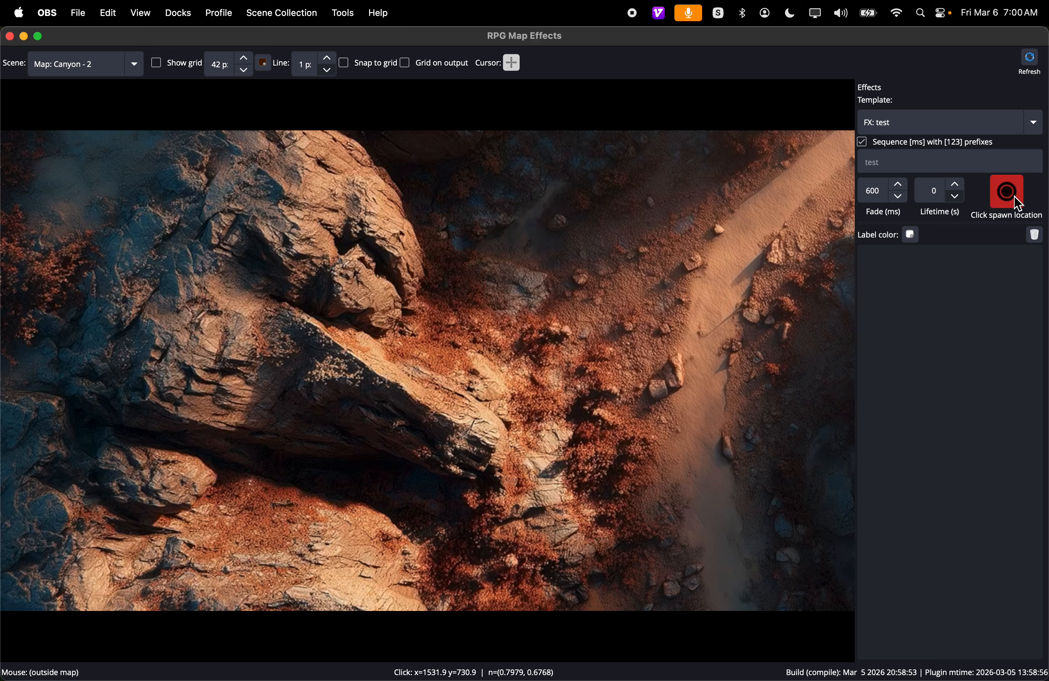
pyautogui.click(615, 296)
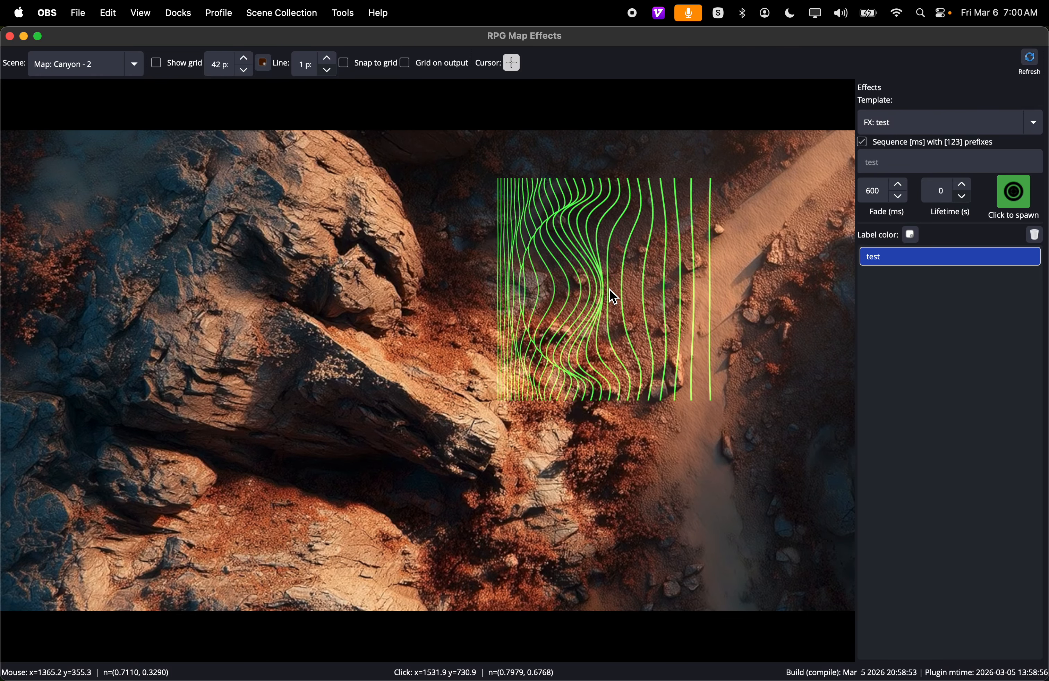
# - Switch to the main OBS Studio window and set the [2000] Image source's show transition to Fade
pyautogui.hotkey('ctrl', 'Right')
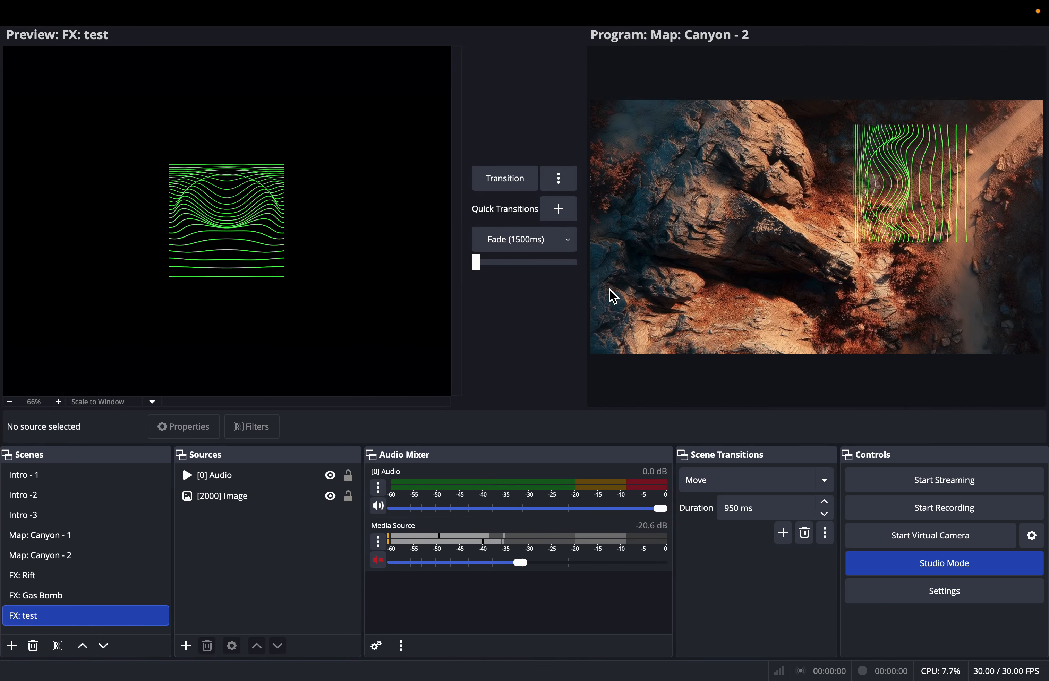
pyautogui.rightClick(224, 220)
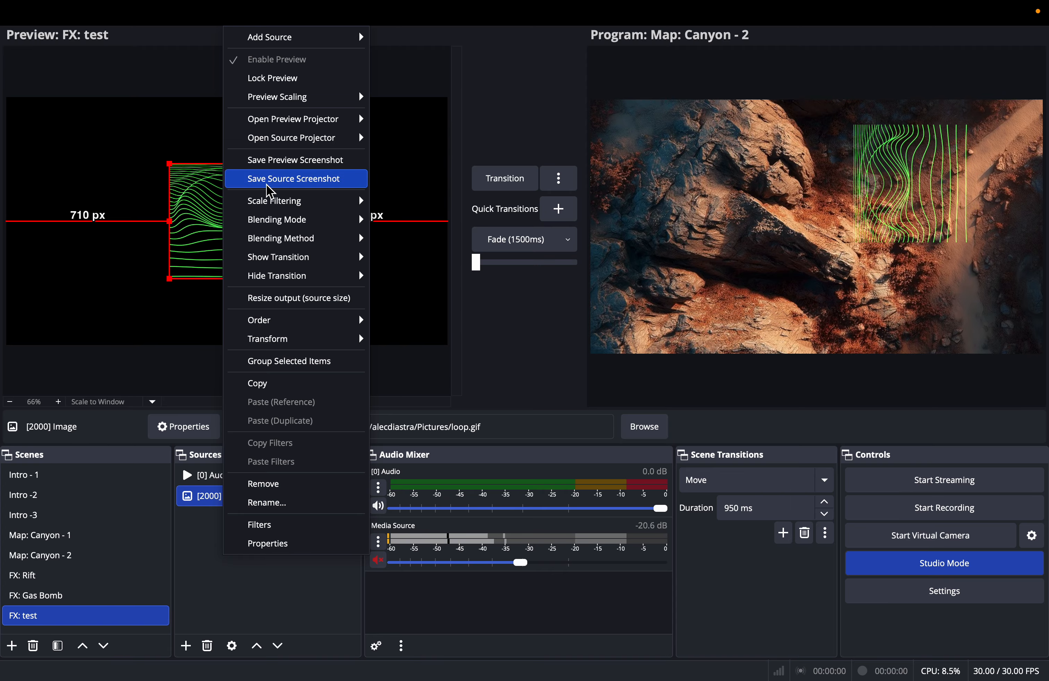
pyautogui.moveTo(302, 267)
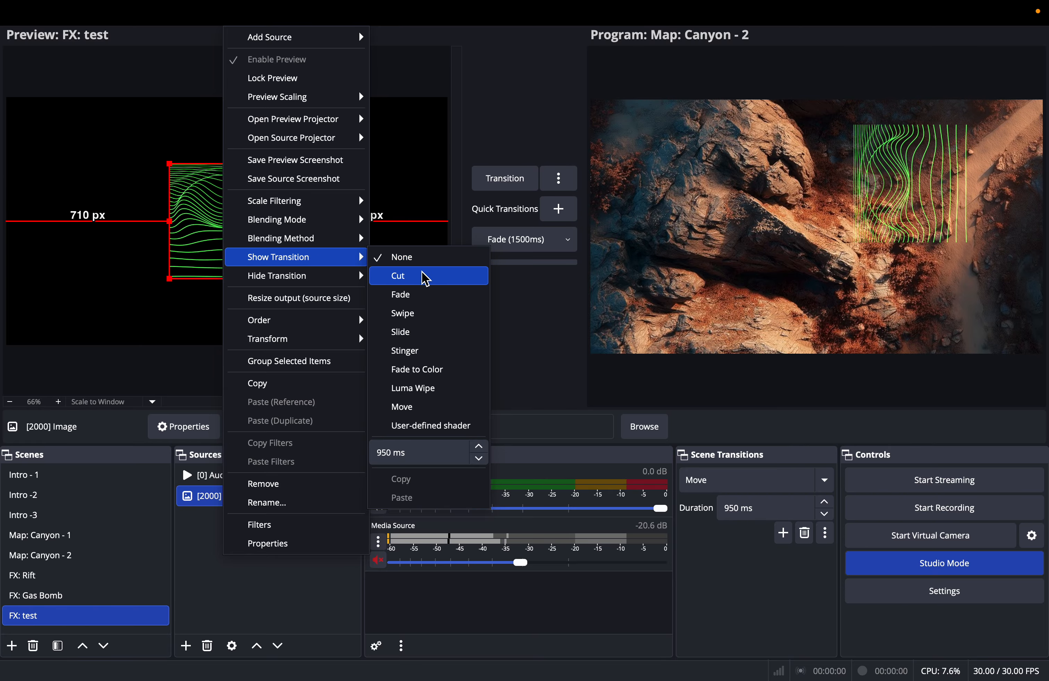
pyautogui.click(432, 295)
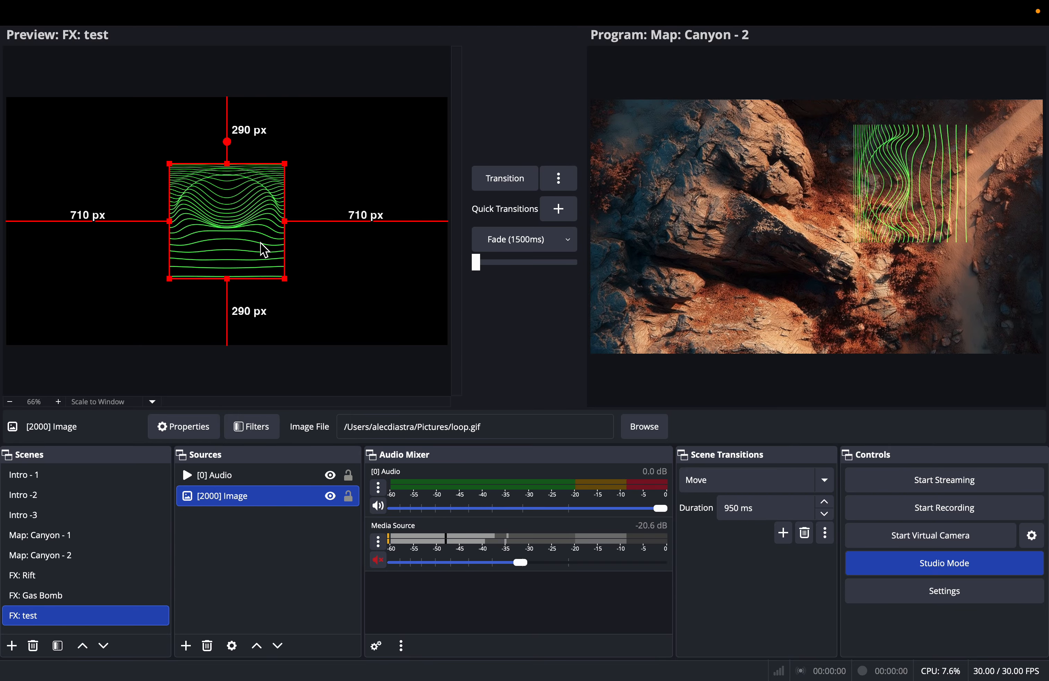
# - Set the [2000] Image source's hide transition to Fade
pyautogui.rightClick(241, 228)
pyautogui.moveTo(283, 277)
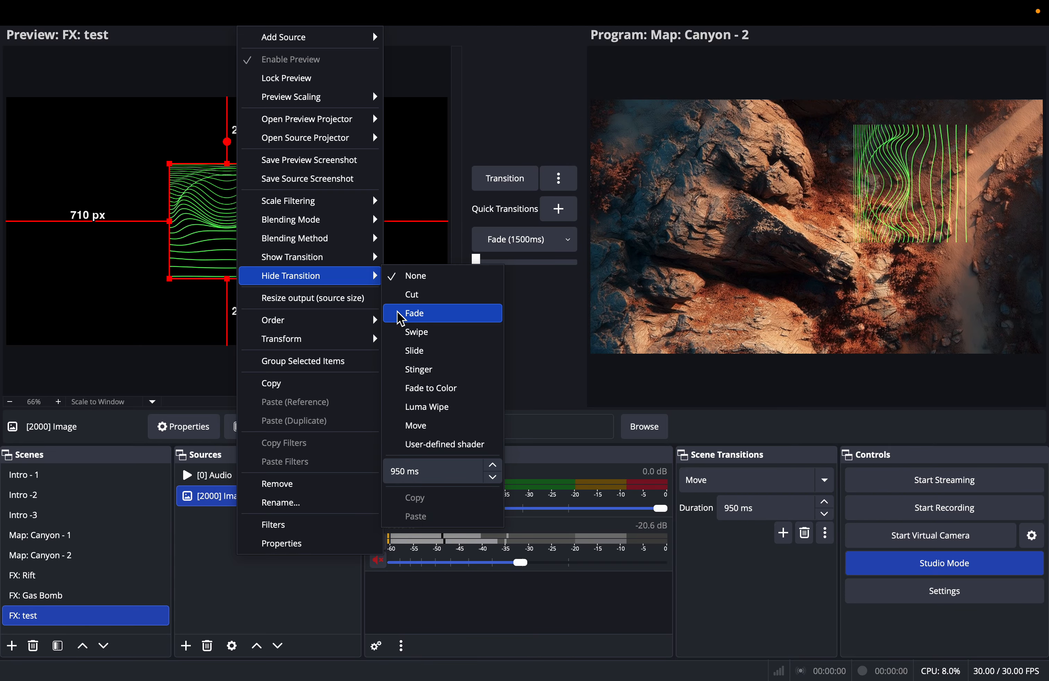
pyautogui.click(407, 314)
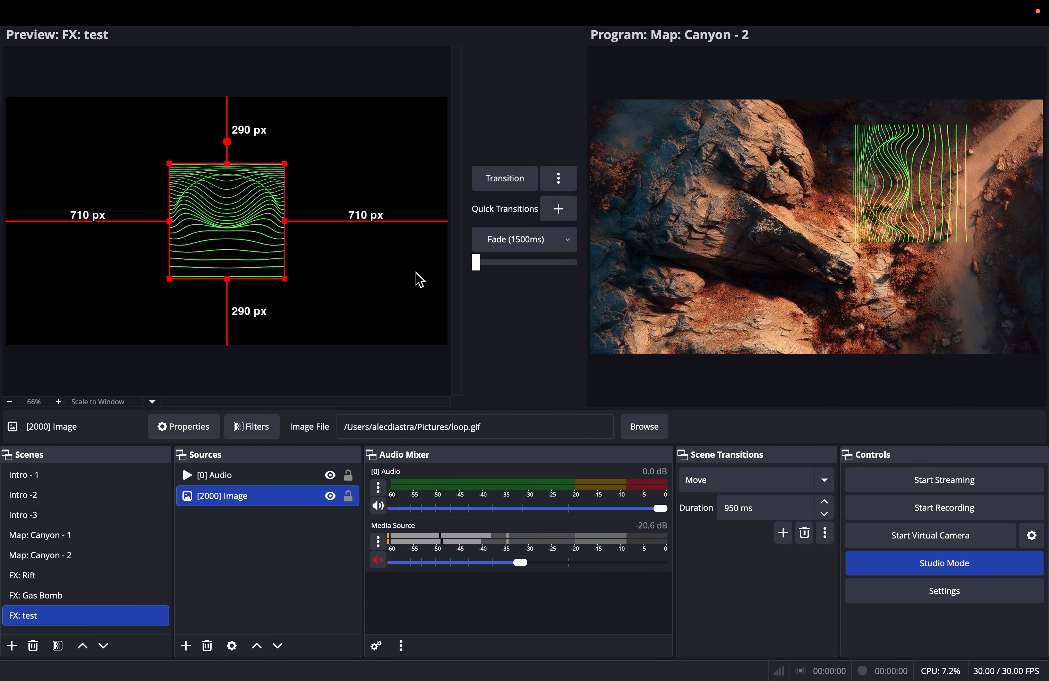
# - Switch to RPG Map Effects, replace the existing test effect with a fresh spawn between the large rock and the path, and clear it again
pyautogui.hotkey('ctrl', 'Right')
pyautogui.hotkey('ctrl', 'Left')
pyautogui.hotkey('ctrl', 'Left')
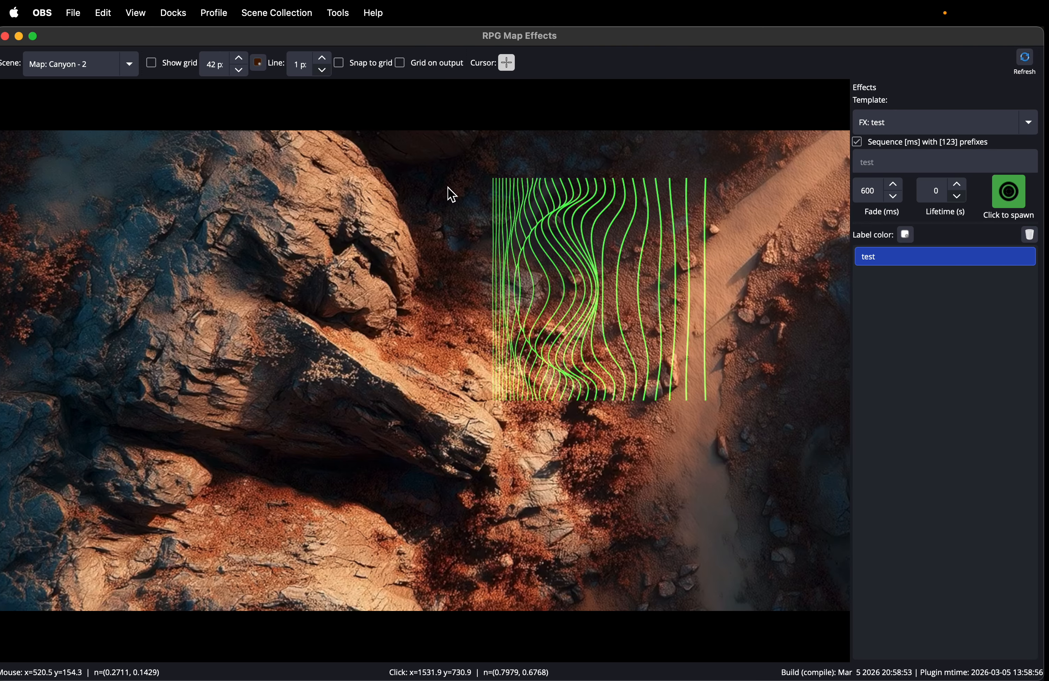
pyautogui.click(1030, 235)
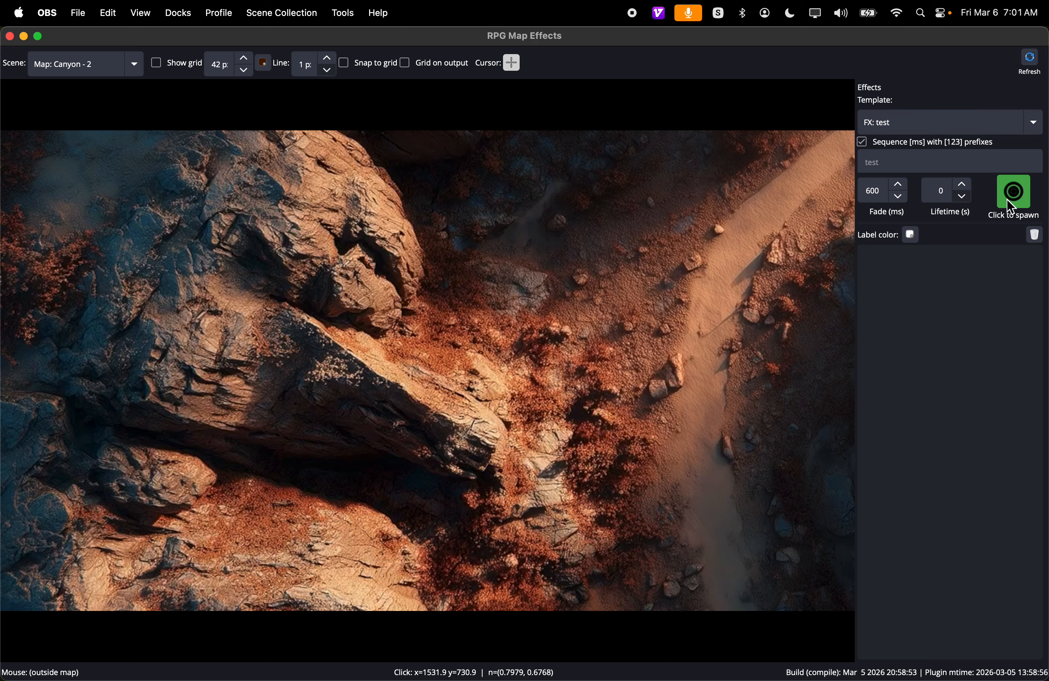
pyautogui.click(597, 352)
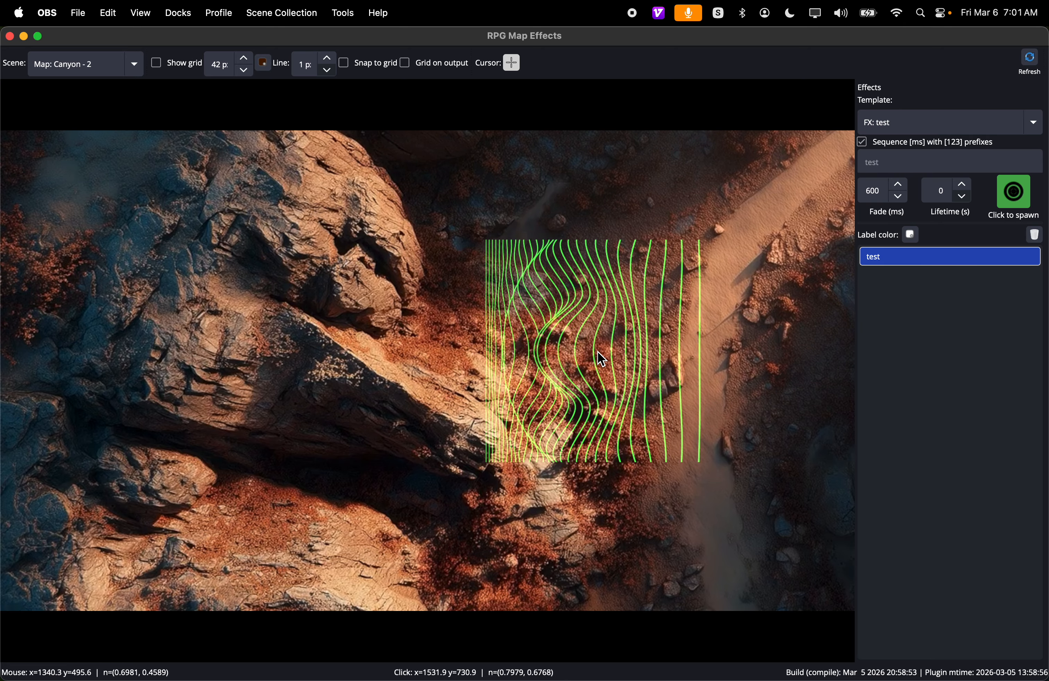
pyautogui.click(1035, 238)
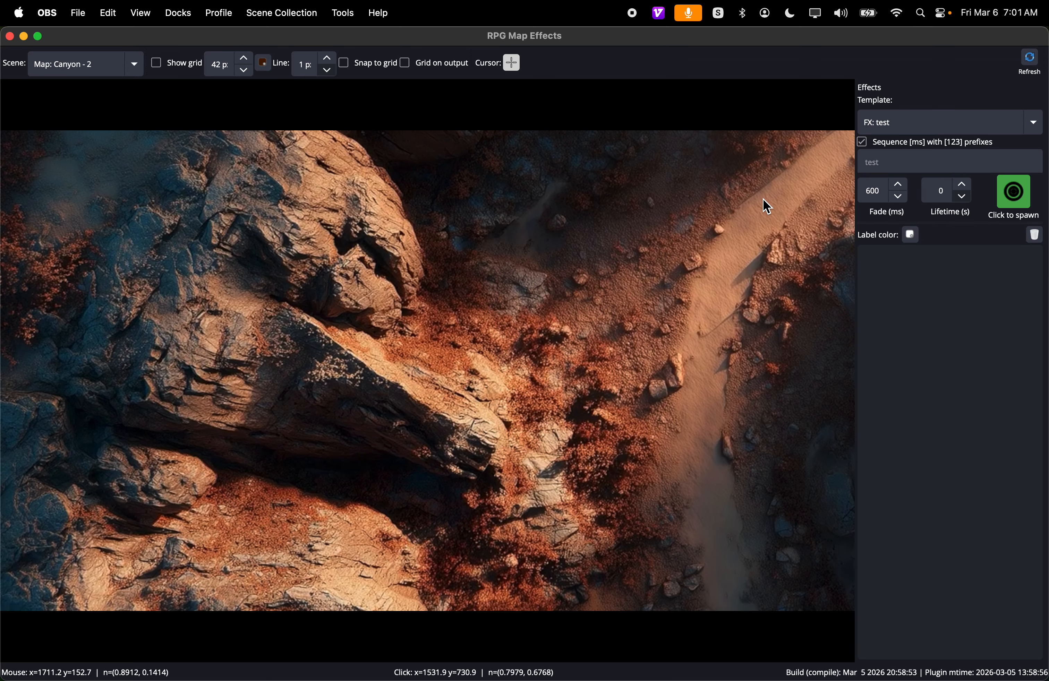
# - Switch to the main OBS Studio window and create a new scene named "Map: test"
pyautogui.hotkey('ctrl', 'Right')
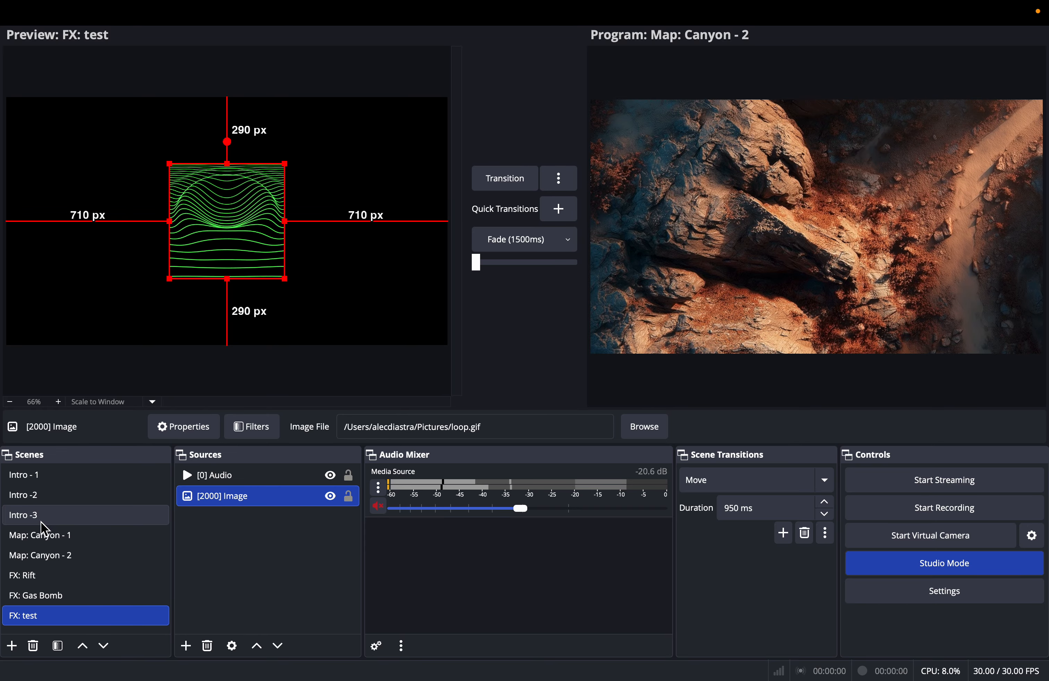
pyautogui.click(13, 649)
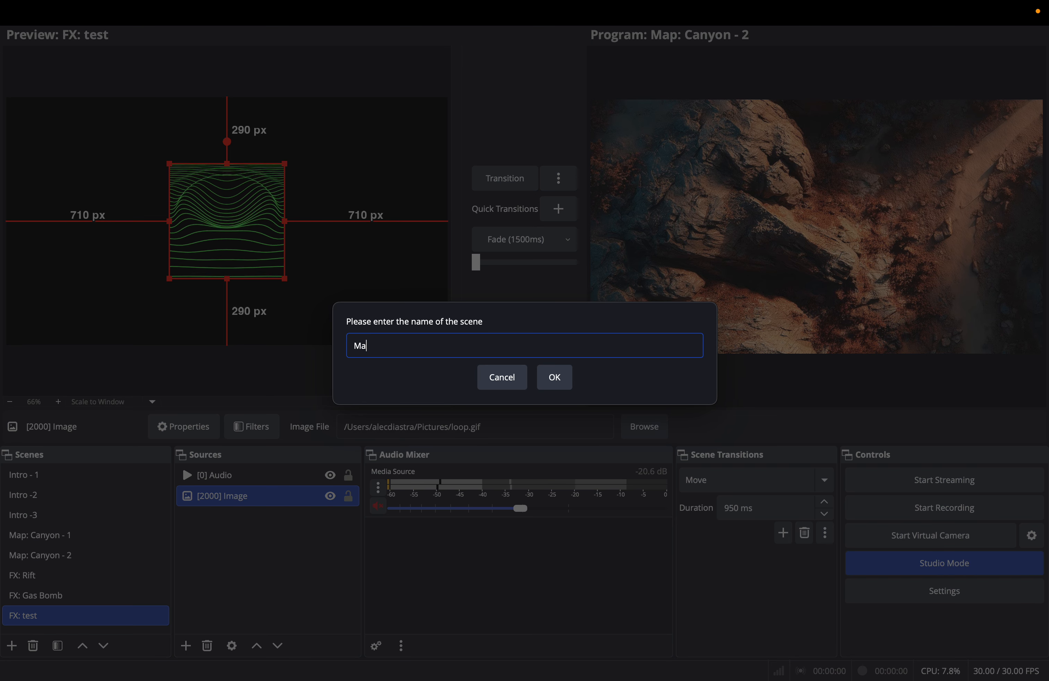
pyautogui.write('test')
pyautogui.press('Return')
# - Add a new visible Image source with the default name Image to the Map: test scene
pyautogui.click(185, 647)
pyautogui.write('Map:')
pyautogui.click(264, 421)
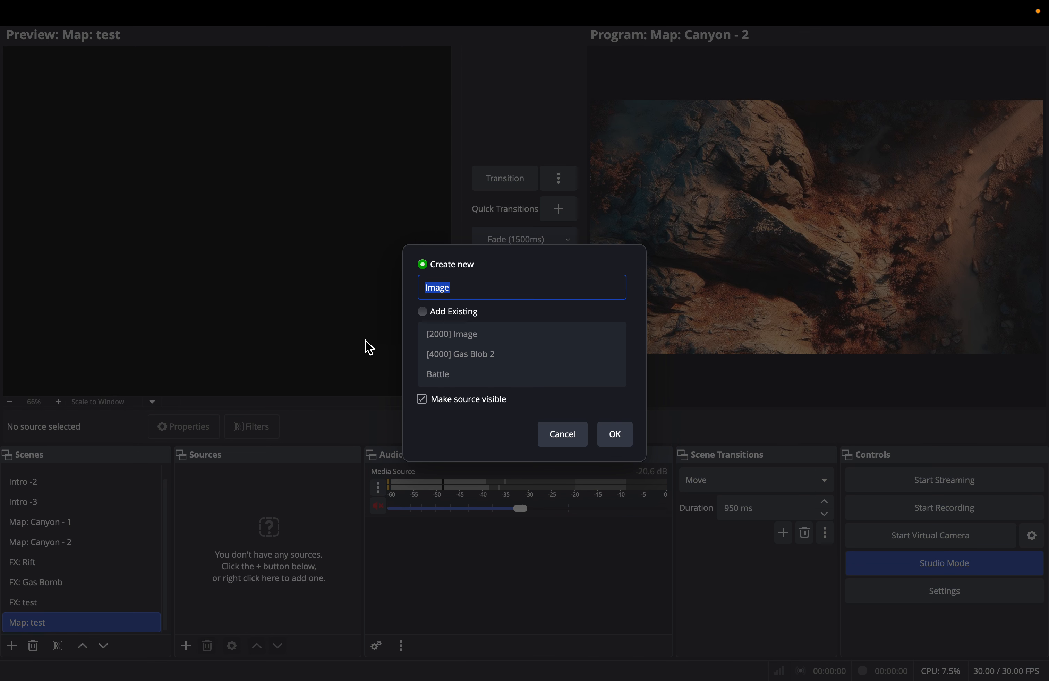
pyautogui.click(621, 440)
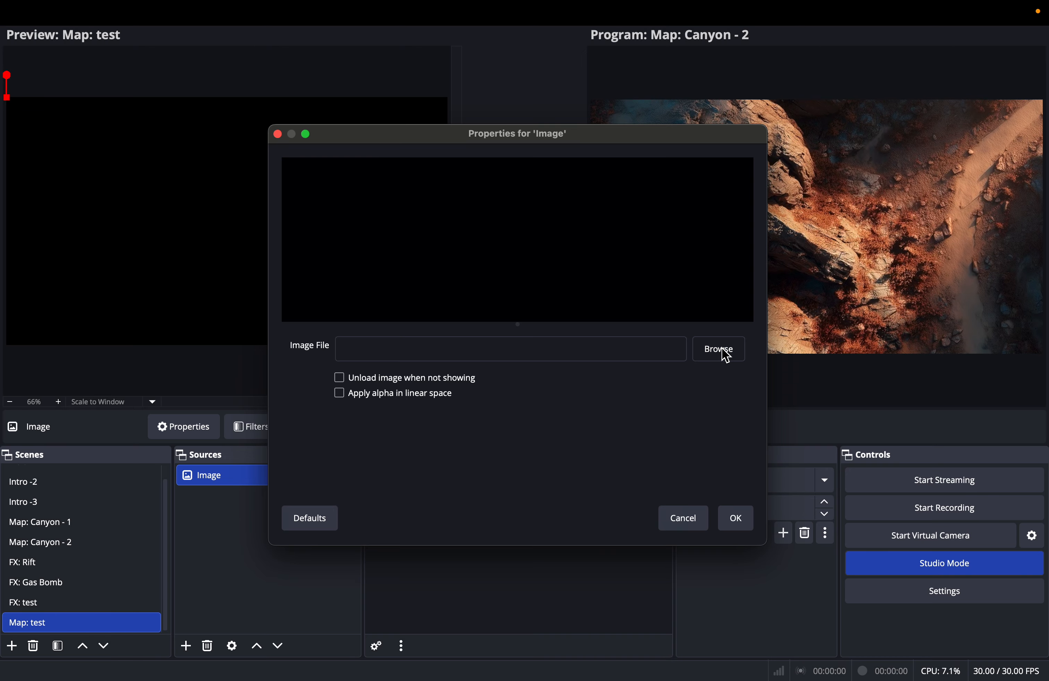
# - Browse for the Image source's file in the Battle Maps folder inside Desktop/Gaming
pyautogui.click(720, 351)
pyautogui.scroll(-8, 442, 237)
pyautogui.scroll(-10, 440, 233)
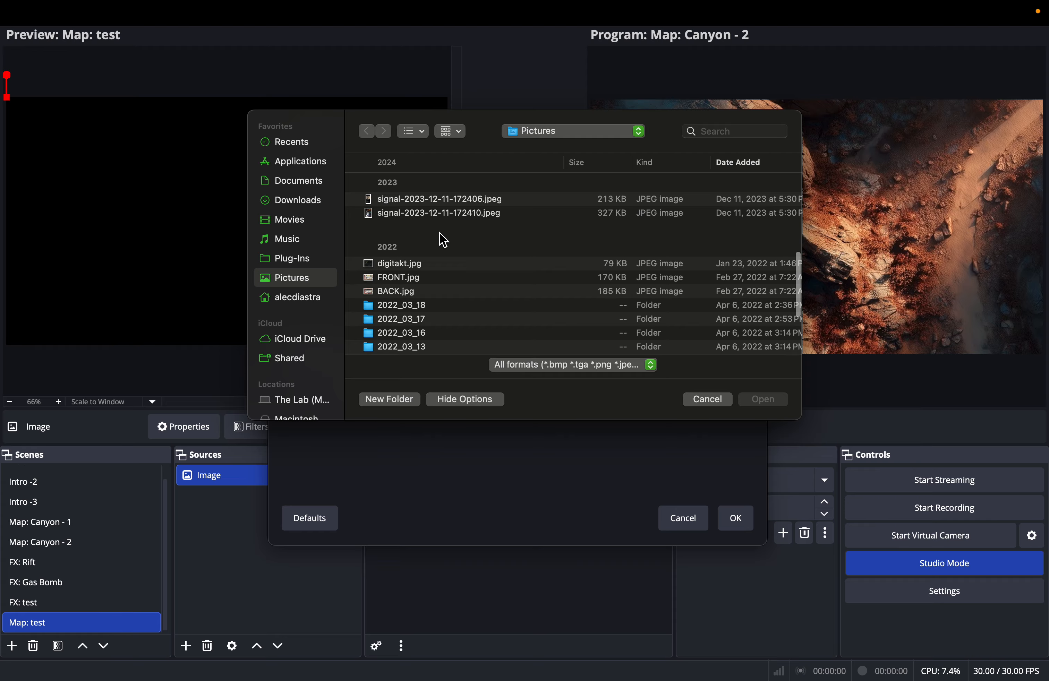
pyautogui.scroll(-2, 444, 241)
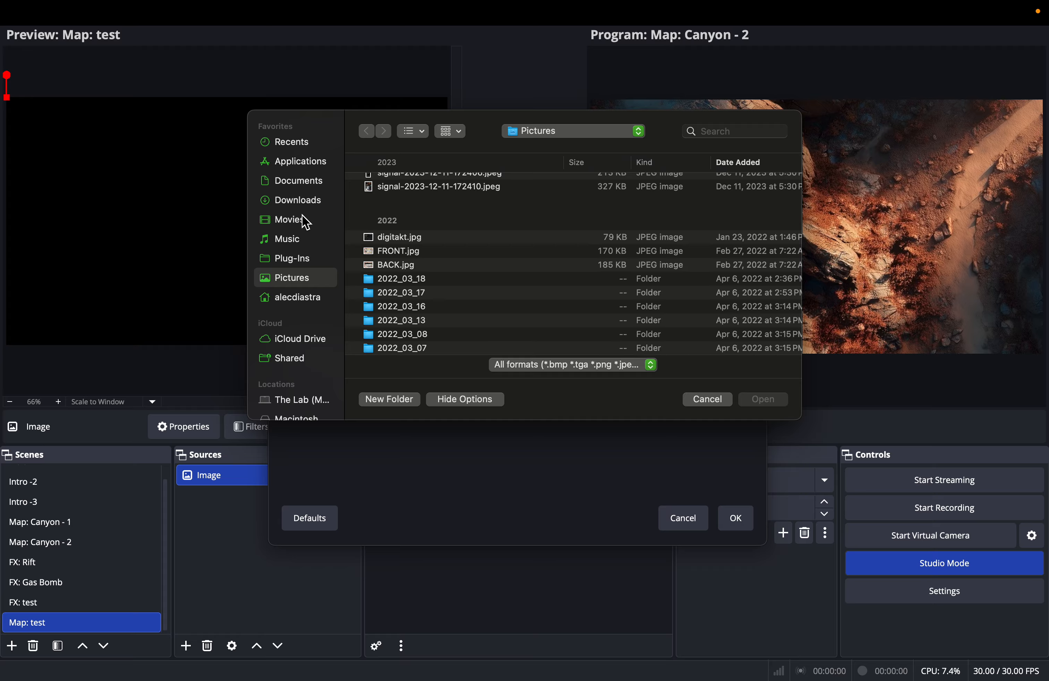
pyautogui.click(305, 301)
pyautogui.scroll(-10, 423, 241)
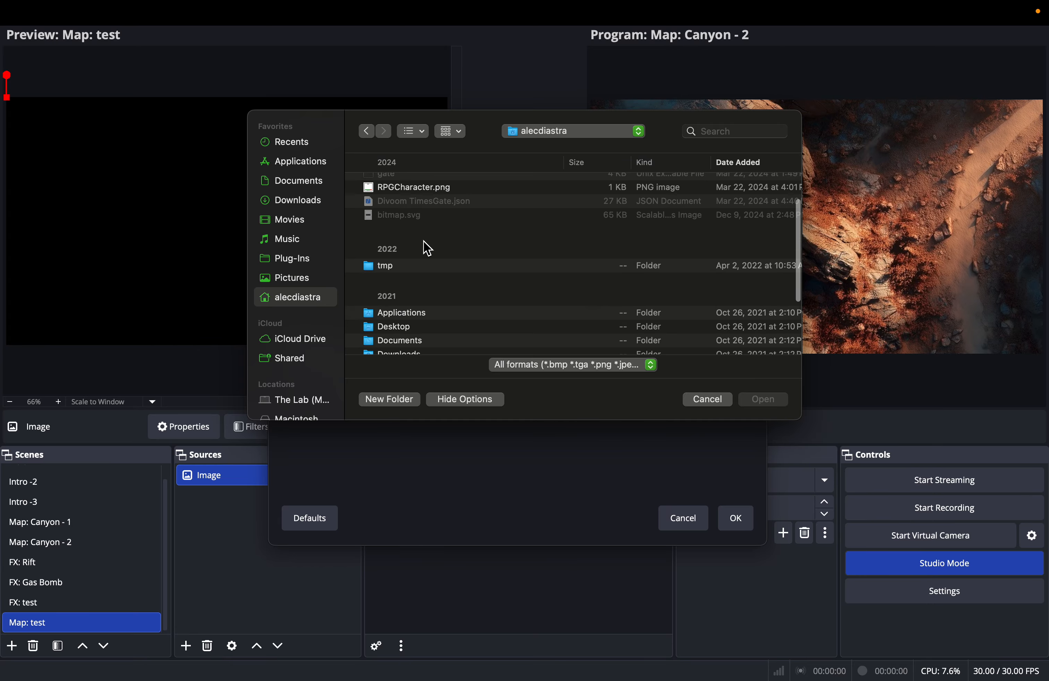
pyautogui.scroll(2, 401, 274)
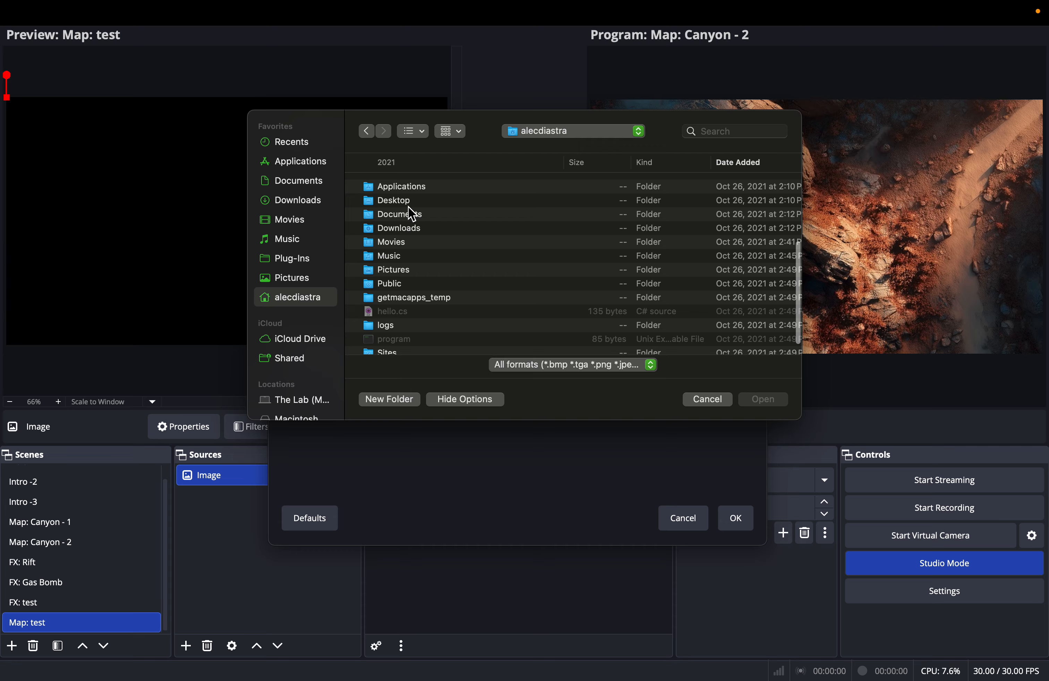
pyautogui.doubleClick(404, 202)
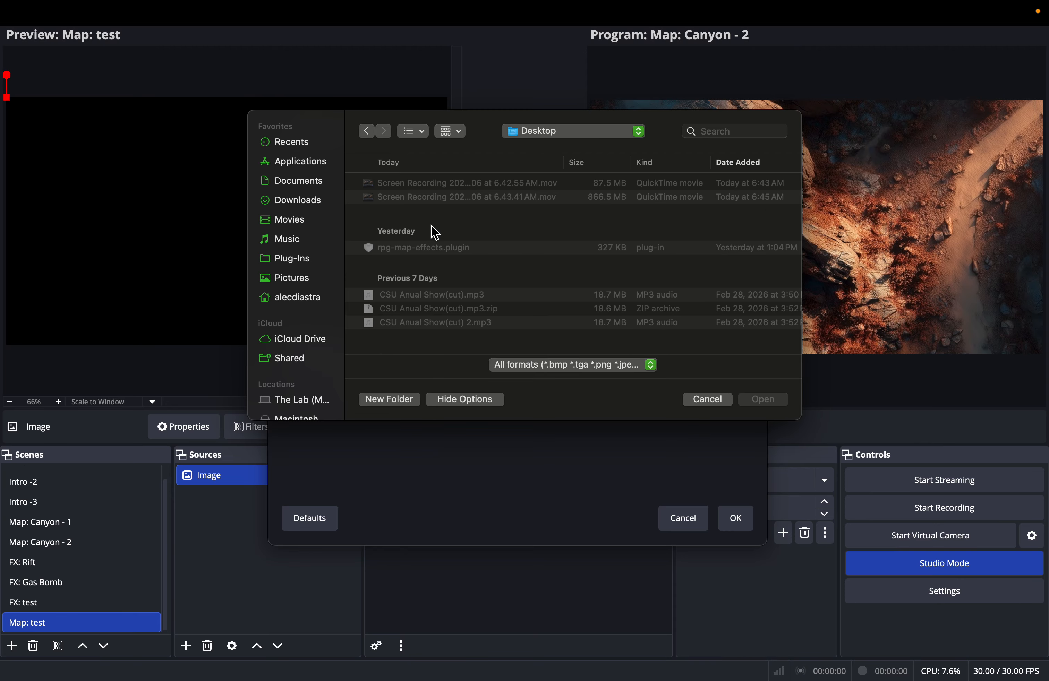
pyautogui.scroll(-5, 434, 233)
pyautogui.doubleClick(392, 286)
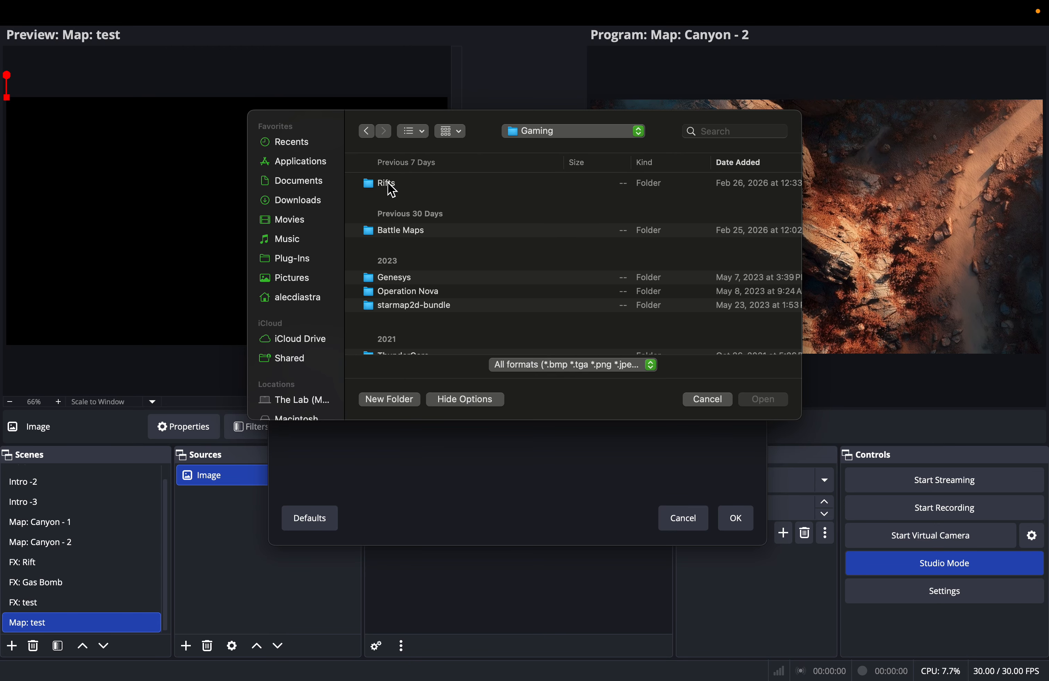
pyautogui.doubleClick(415, 237)
# - Load rockyPath.webp into the Image source and enlarge it to cover the whole Map: test canvas
pyautogui.scroll(-3, 433, 230)
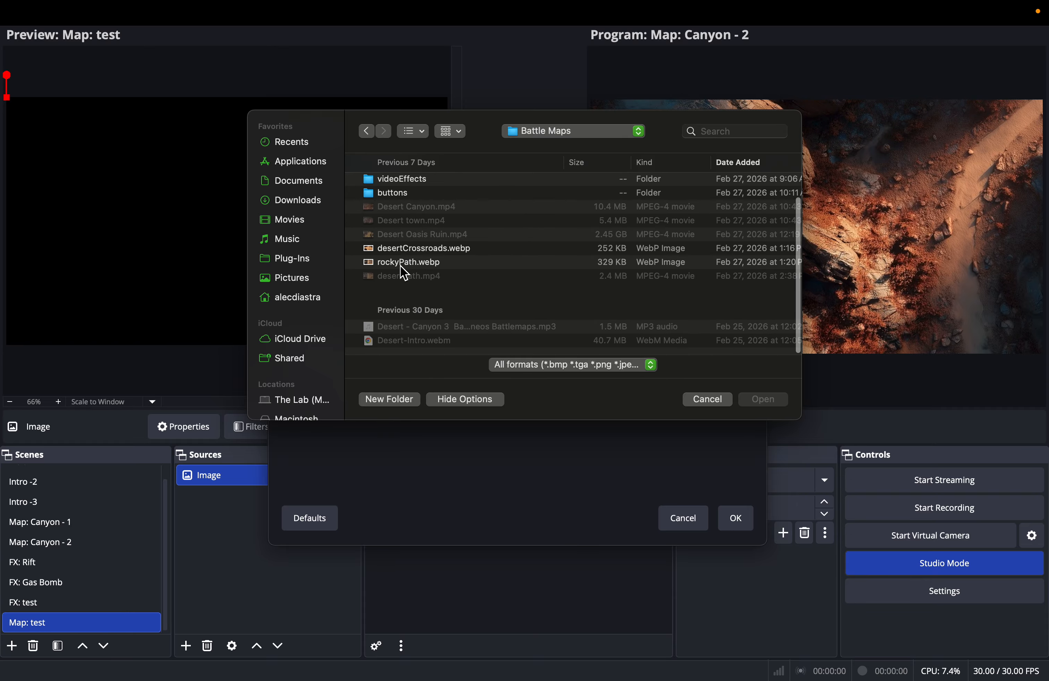
pyautogui.click(404, 264)
pyautogui.click(761, 400)
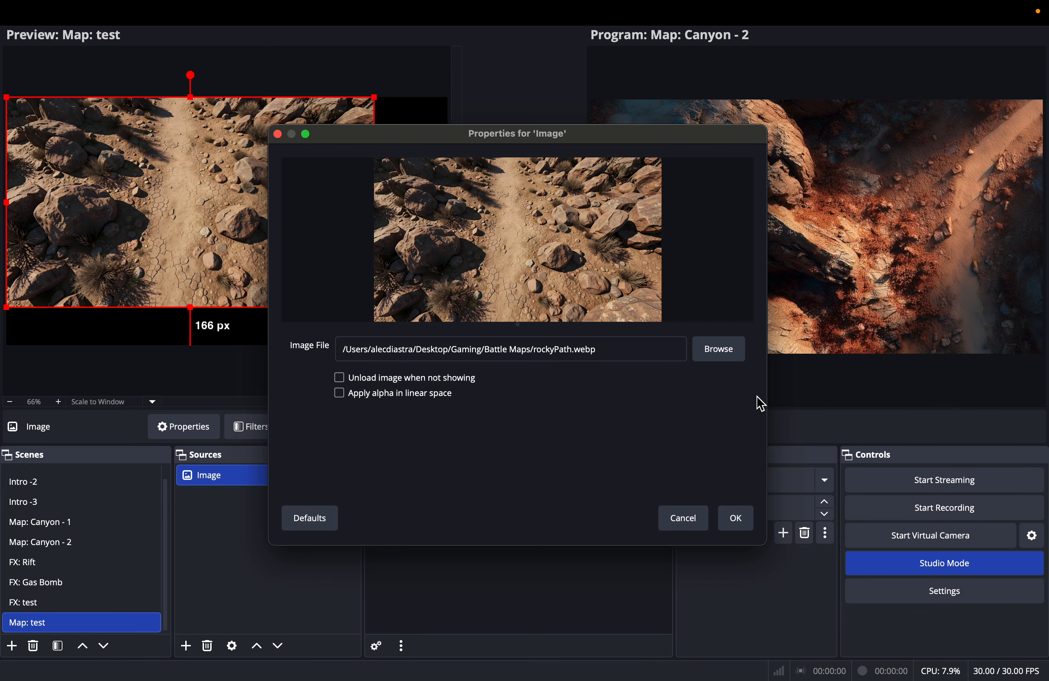
pyautogui.click(737, 519)
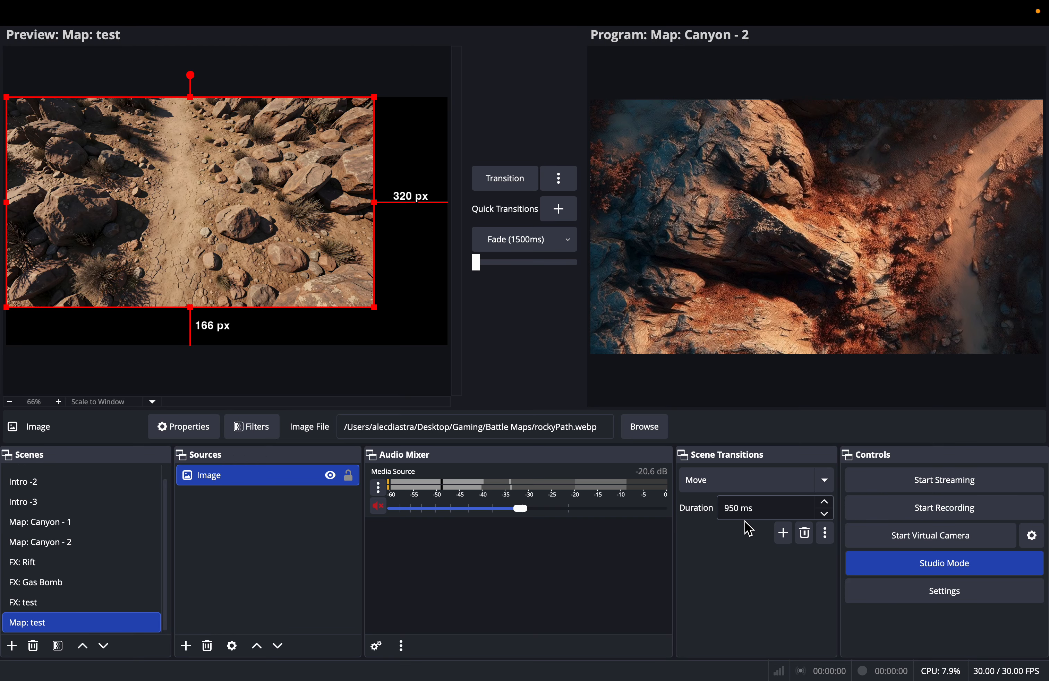
pyautogui.moveTo(377, 313); pyautogui.dragTo(456, 351)
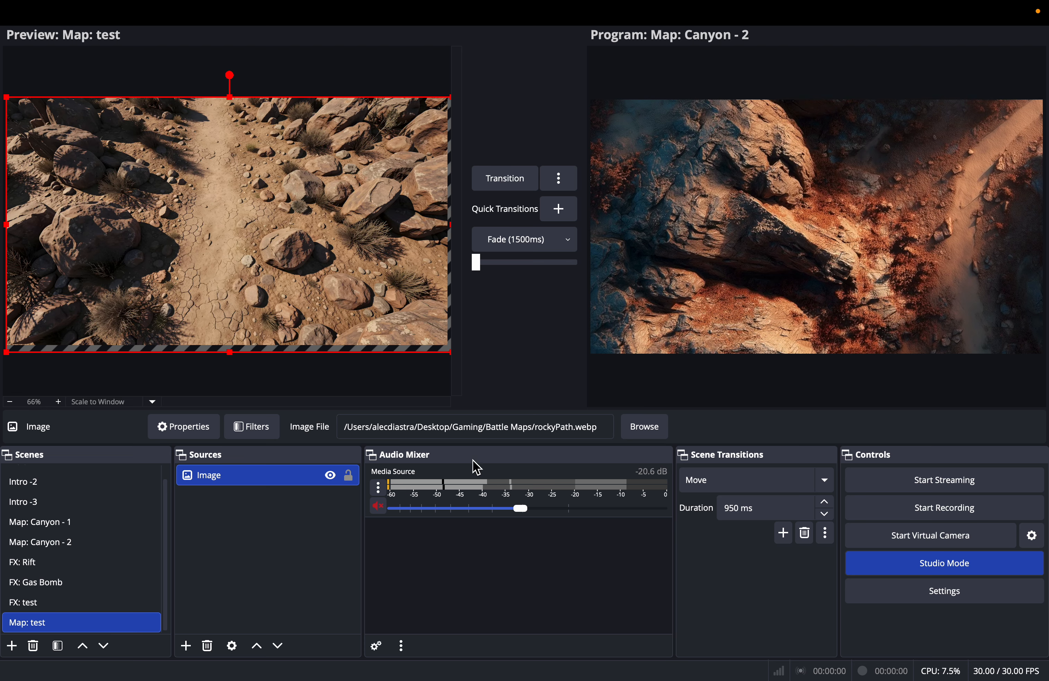
# - In RPG Map Effects, show the Map: test scene and spawn an FX: Gas Bomb effect on the cracked path
pyautogui.hotkey('ctrl', 'Right')
pyautogui.hotkey('ctrl', 'Left')
pyautogui.hotkey('ctrl', 'Left')
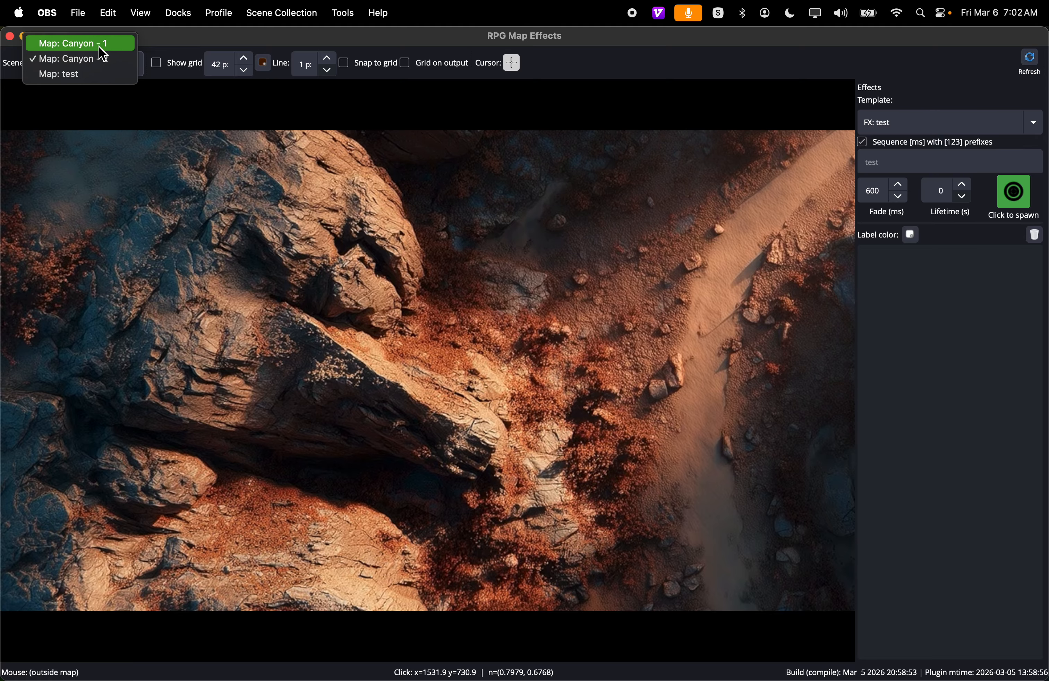
pyautogui.click(68, 80)
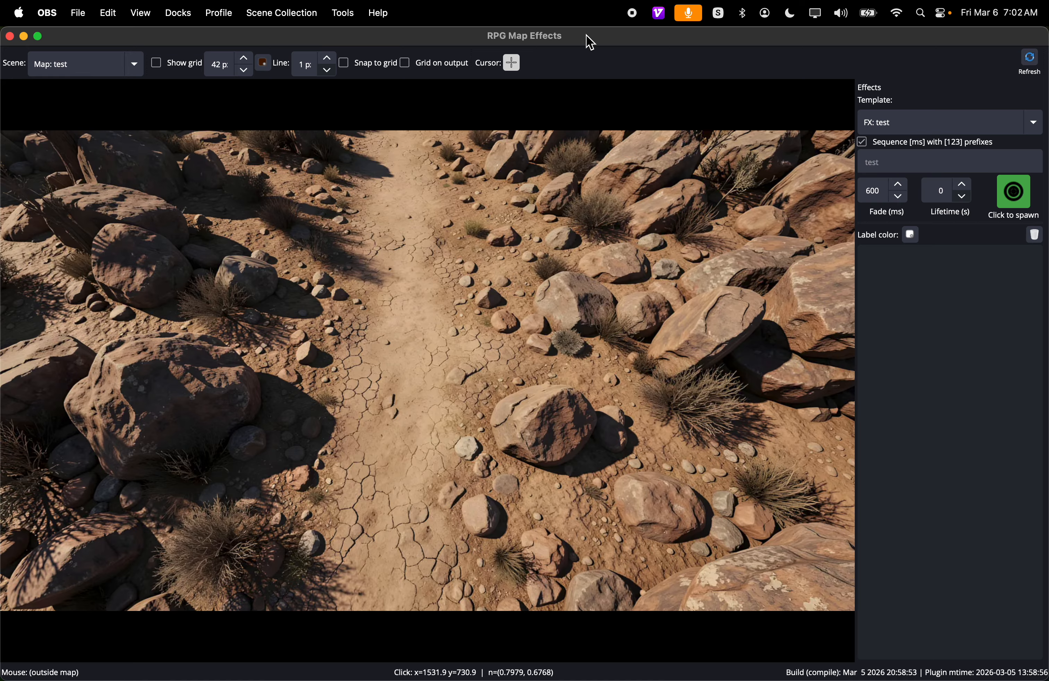
pyautogui.click(947, 128)
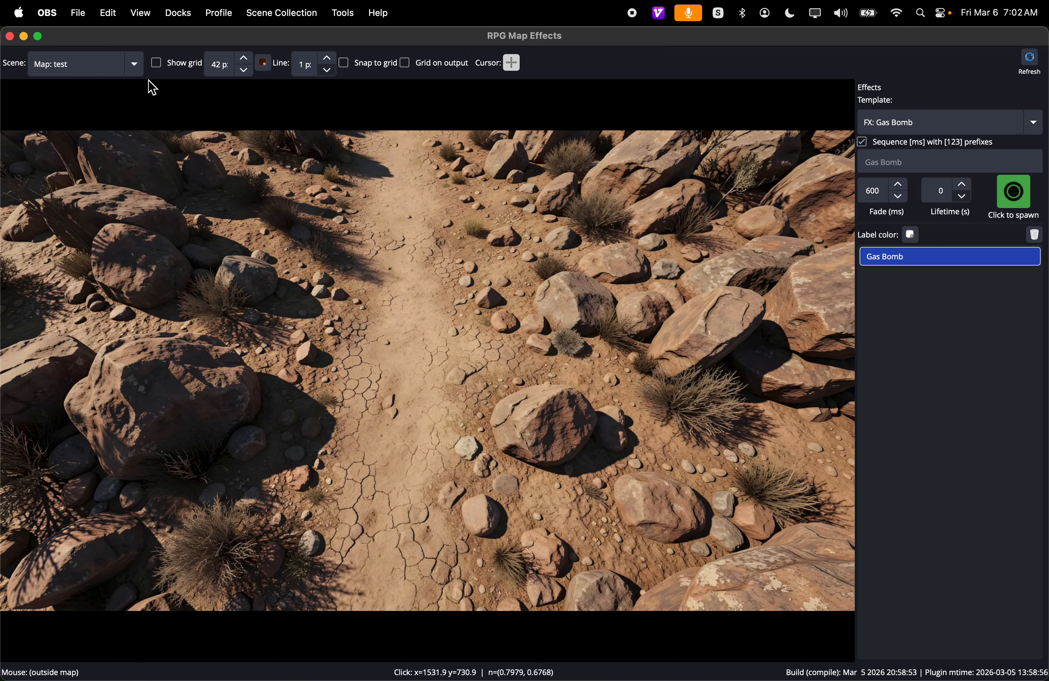
# - Change to Map: Canyon - 2 and spawn an FX: test effect between the large rock and the path
pyautogui.click(73, 44)
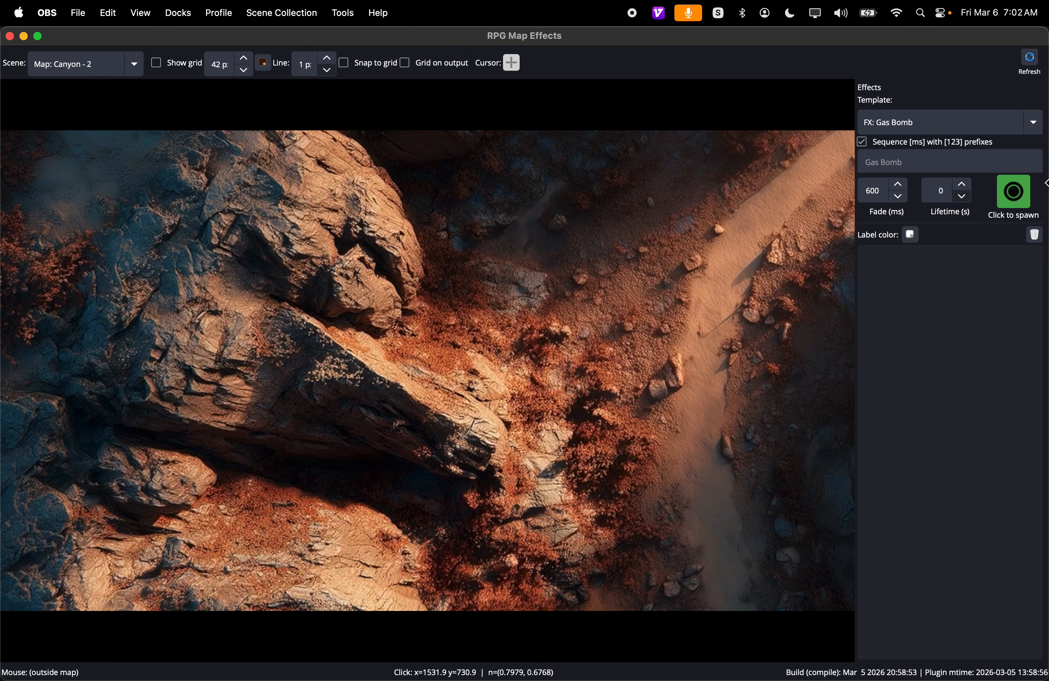
pyautogui.click(964, 124)
pyautogui.click(913, 138)
pyautogui.click(563, 308)
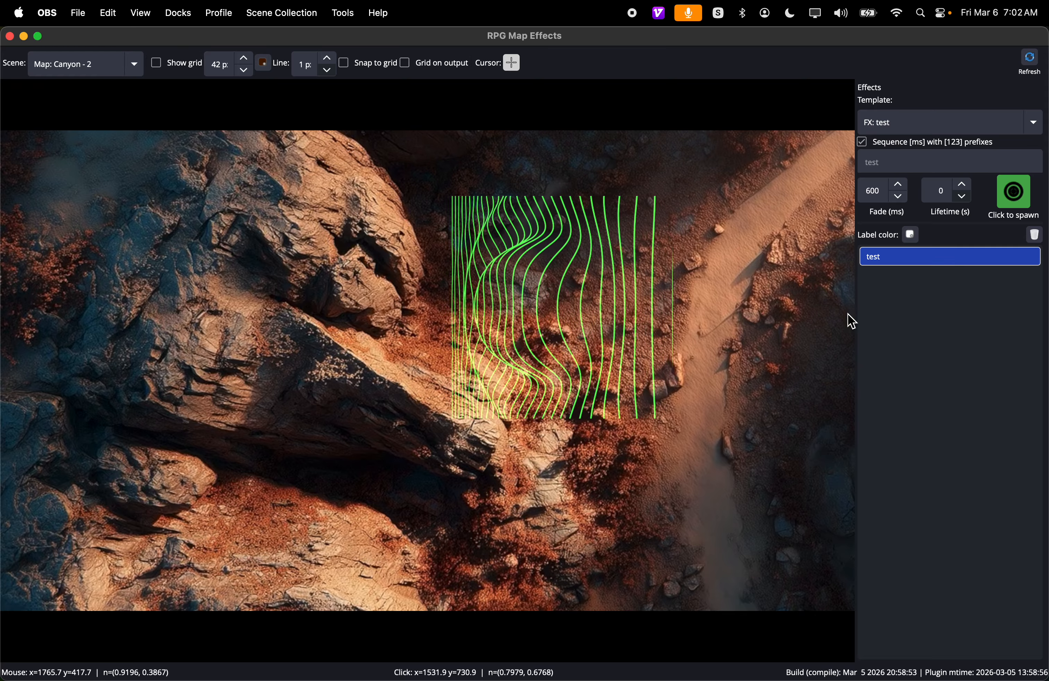
# - Compare the effect lists of Map: test and Map: Canyon - 2, selecting the spawned effect on each map
pyautogui.click(132, 70)
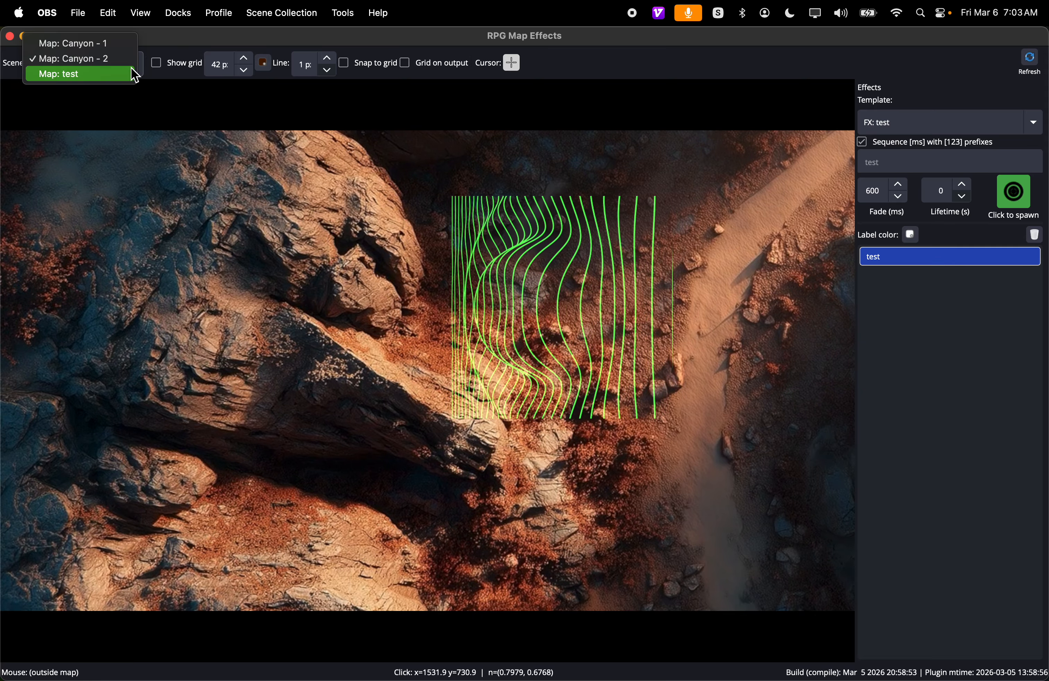
pyautogui.click(98, 76)
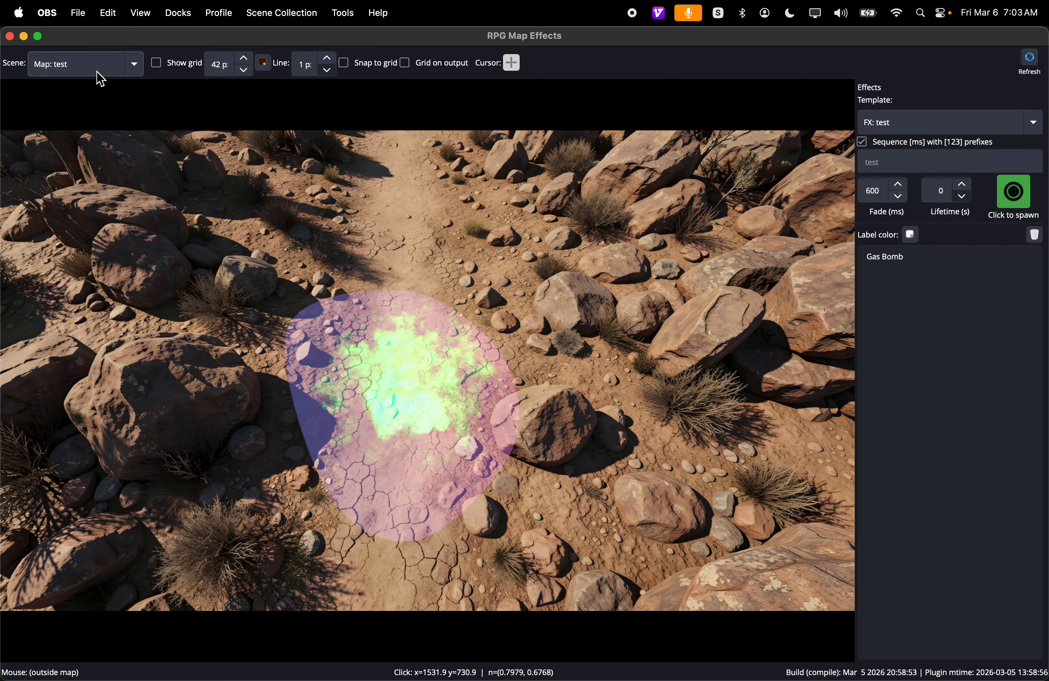
pyautogui.click(972, 260)
pyautogui.click(116, 69)
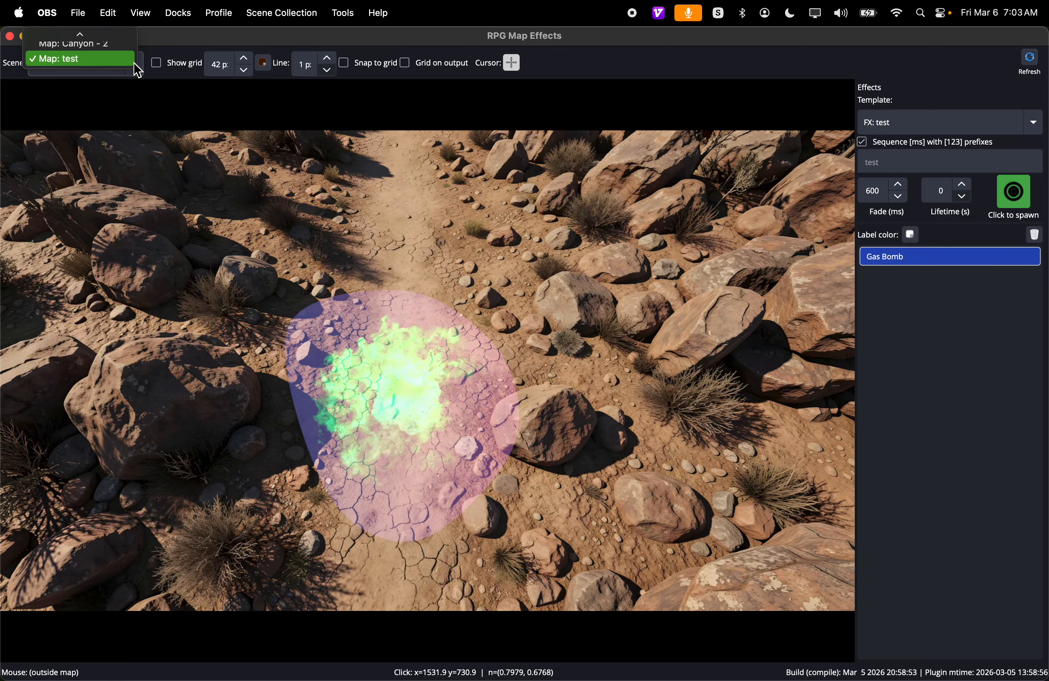
pyautogui.click(103, 45)
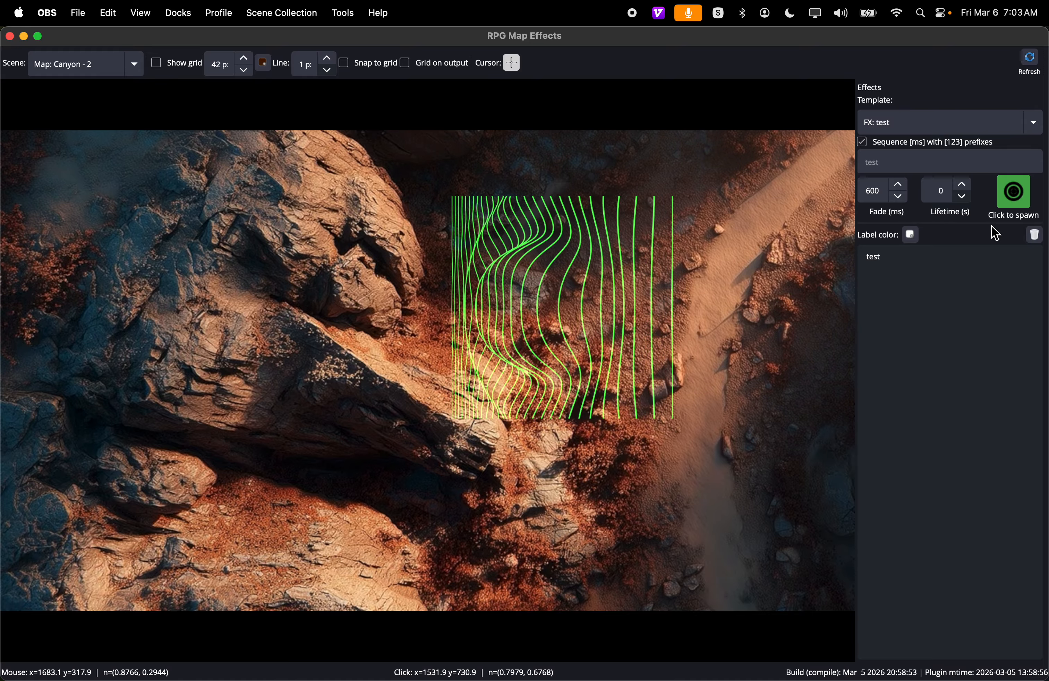
pyautogui.click(911, 263)
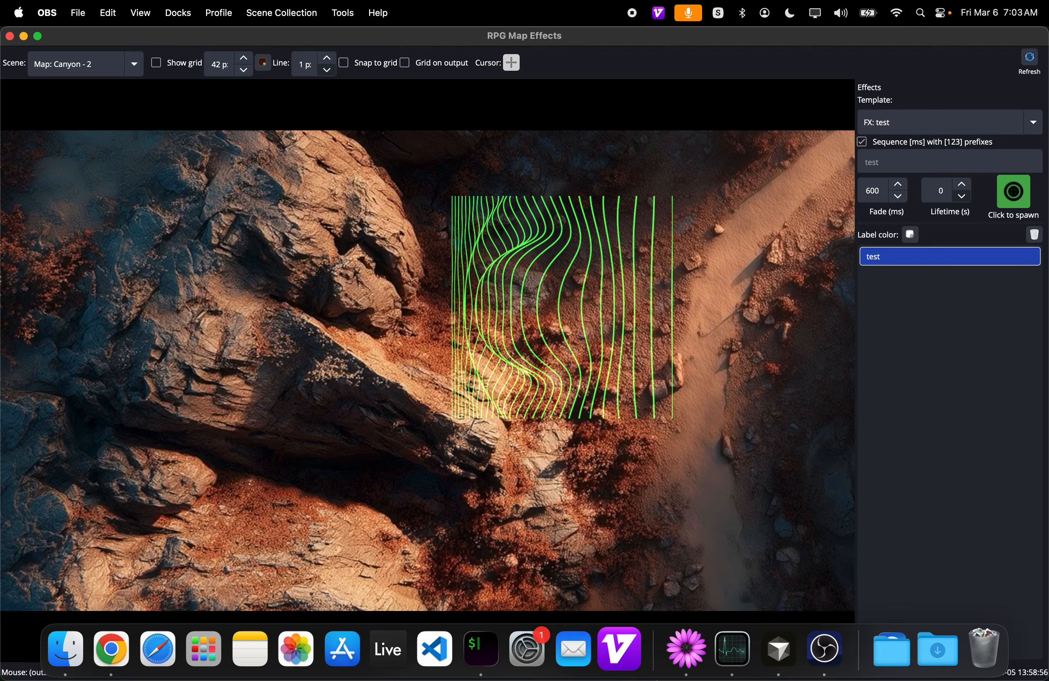
# - Switch to the main OBS Studio window and take it out of full screen
pyautogui.click(829, 669)
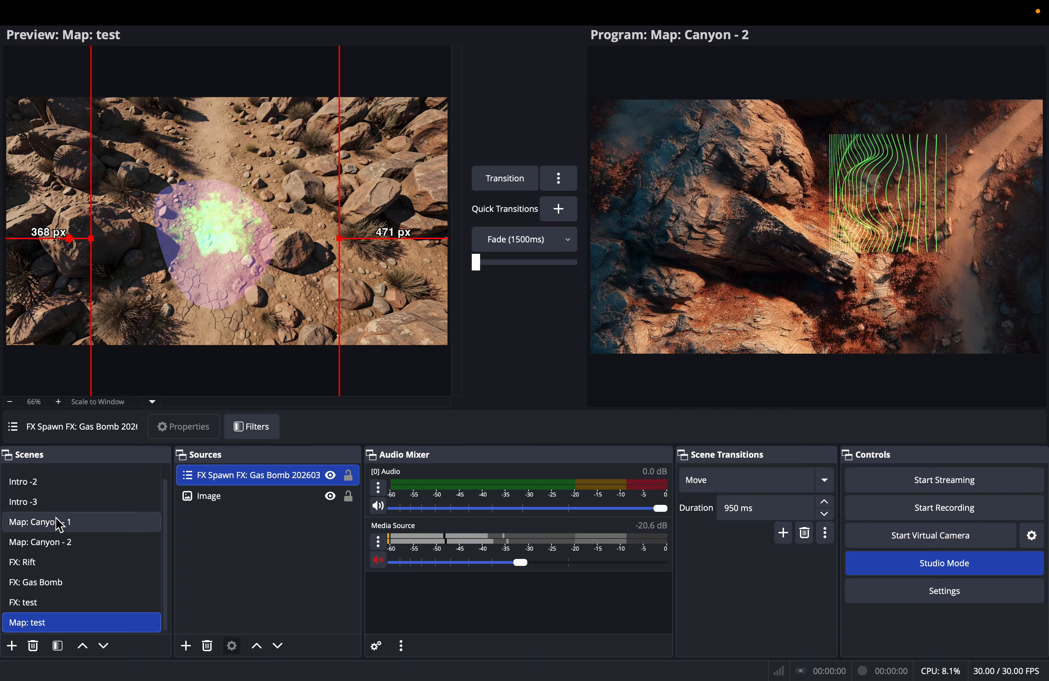
pyautogui.scroll(2, 65, 520)
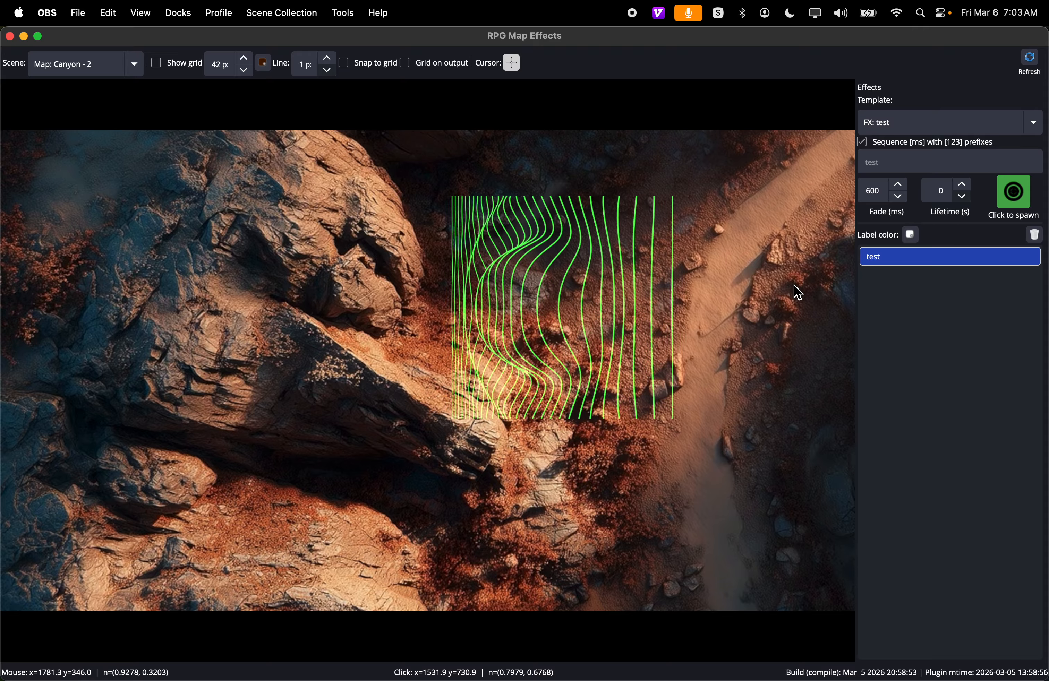
pyautogui.hotkey('ctrl', 'Right')
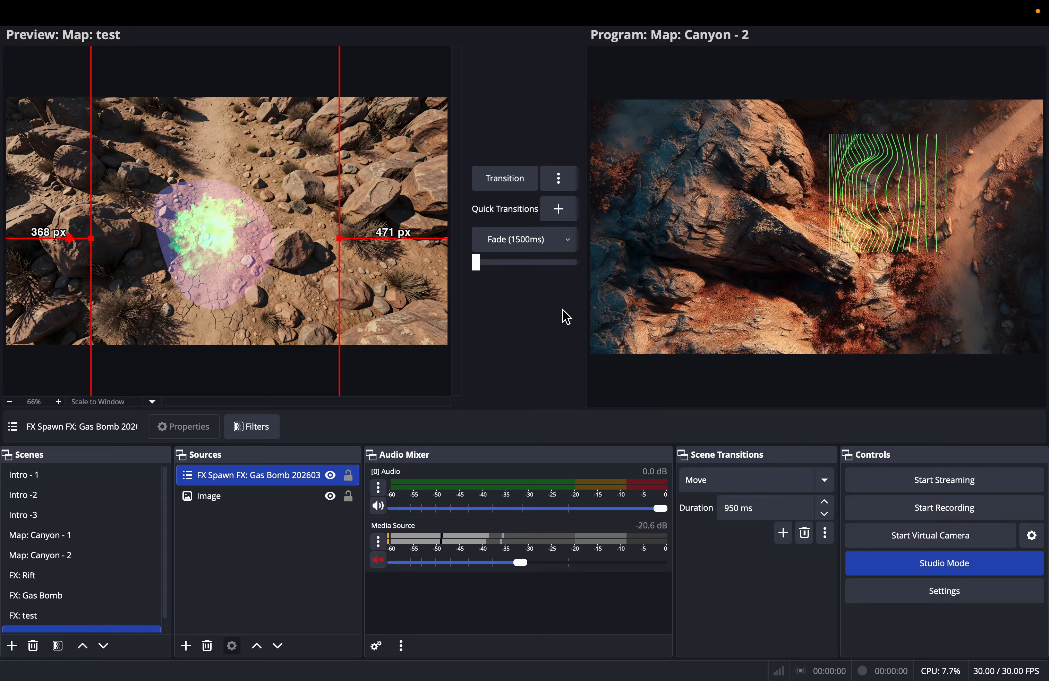
pyautogui.moveTo(16, 38)
pyautogui.click(38, 37)
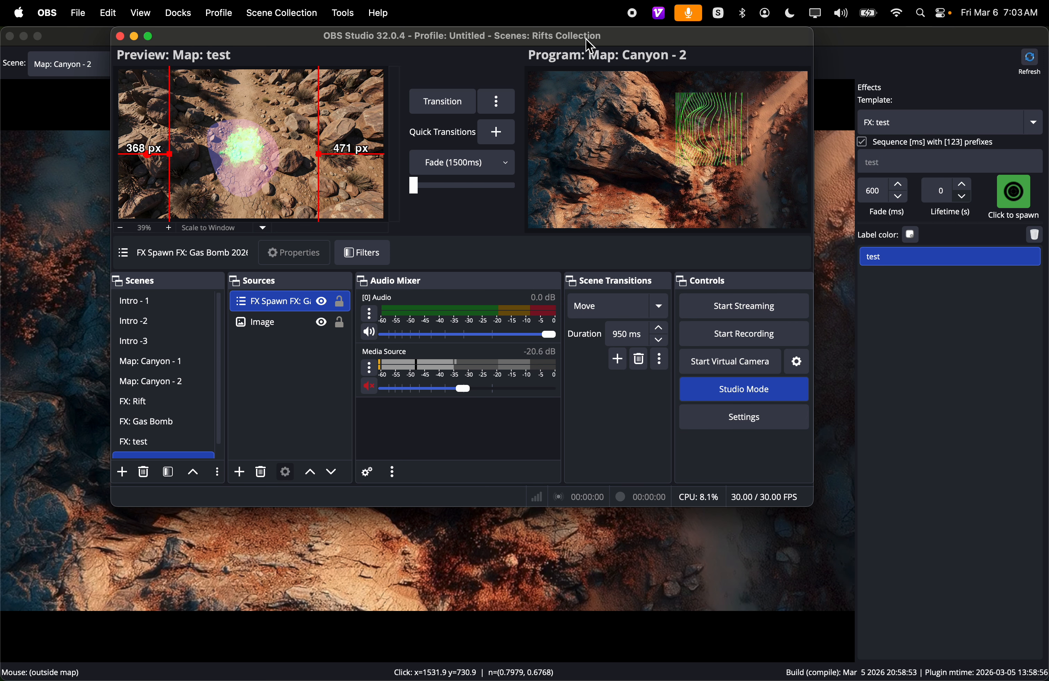
# - Move the main OBS Studio and RPG Map Effects windows down across the desktop, keeping the main window in front
pyautogui.moveTo(592, 47); pyautogui.dragTo(659, 130)
pyautogui.moveTo(6, 29); pyautogui.dragTo(250, 163)
pyautogui.click(338, 114)
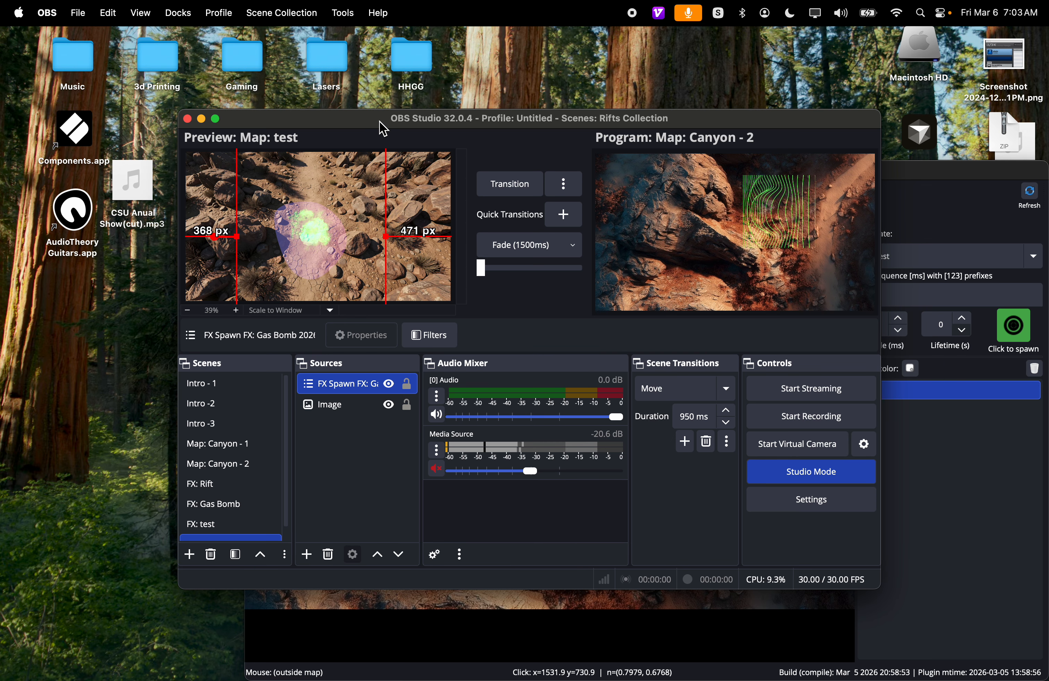
# - Move the main OBS Studio window to the desktop's upper-left corner and place the RPG Map Effects window in front, partly overlapping it
pyautogui.moveTo(341, 119); pyautogui.dragTo(163, 37)
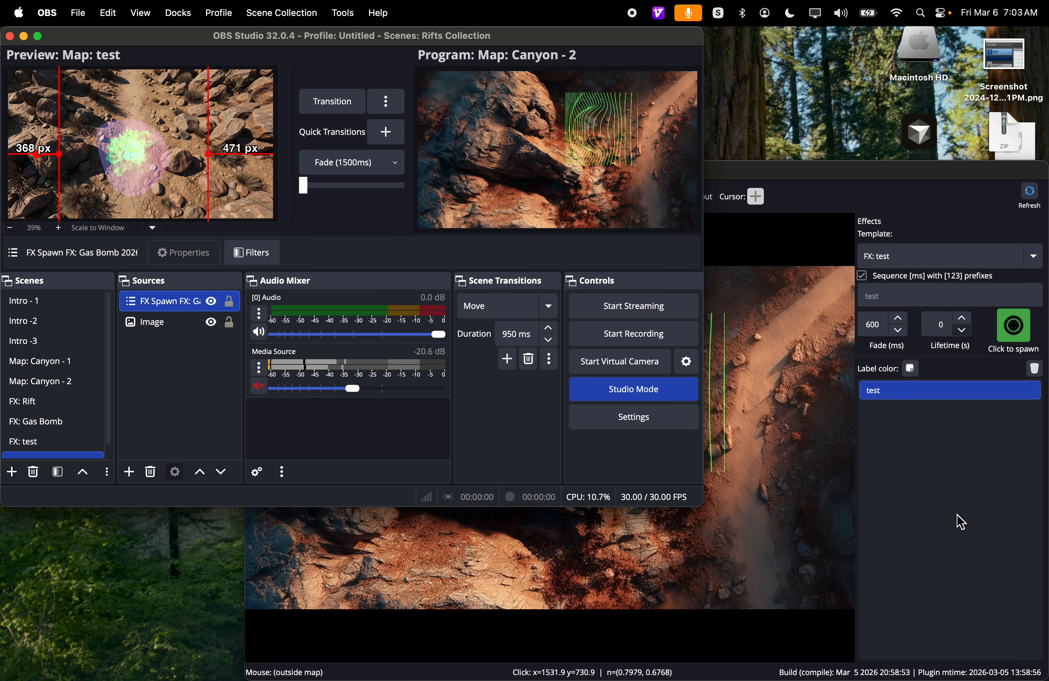
pyautogui.click(775, 225)
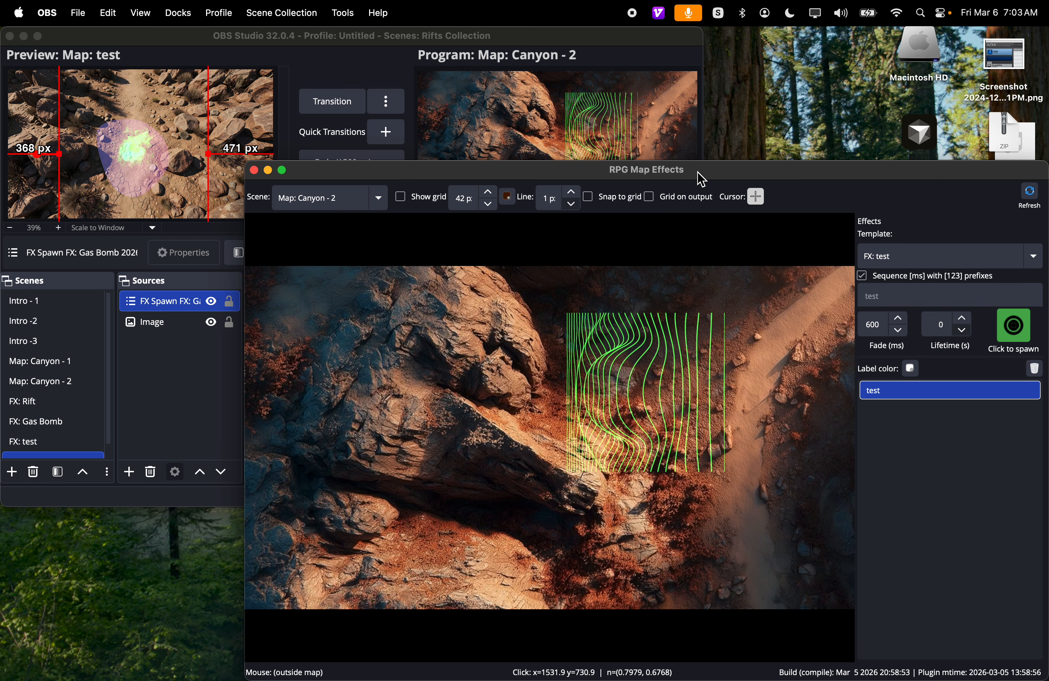
pyautogui.moveTo(698, 176); pyautogui.dragTo(656, 184)
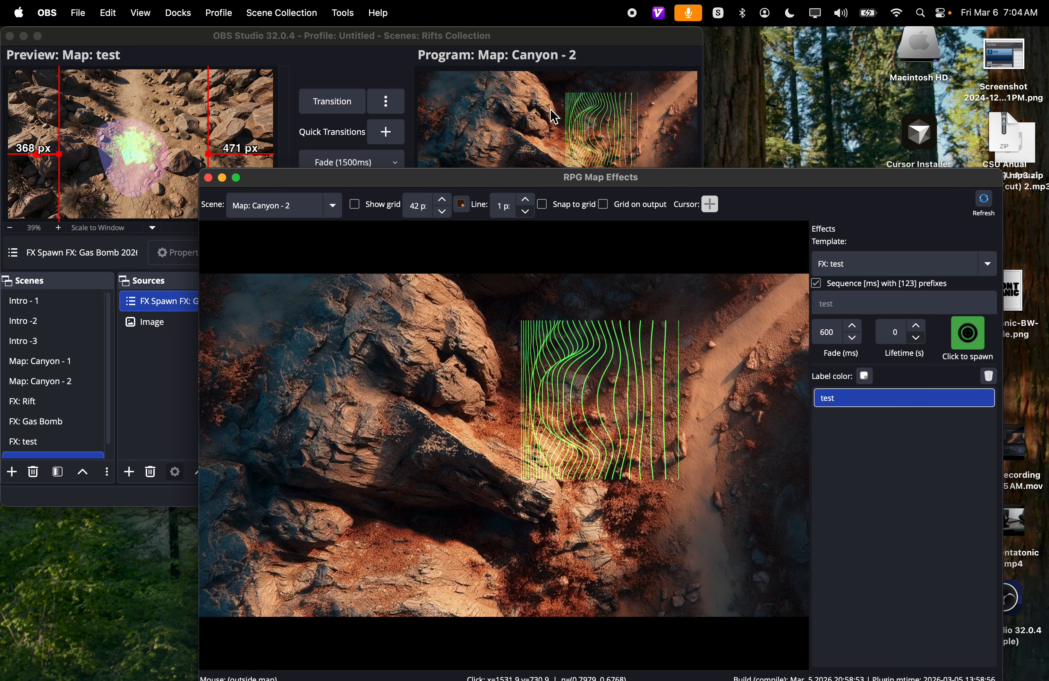
# - Change the RPG Map Effects scene to Map: test
pyautogui.click(327, 213)
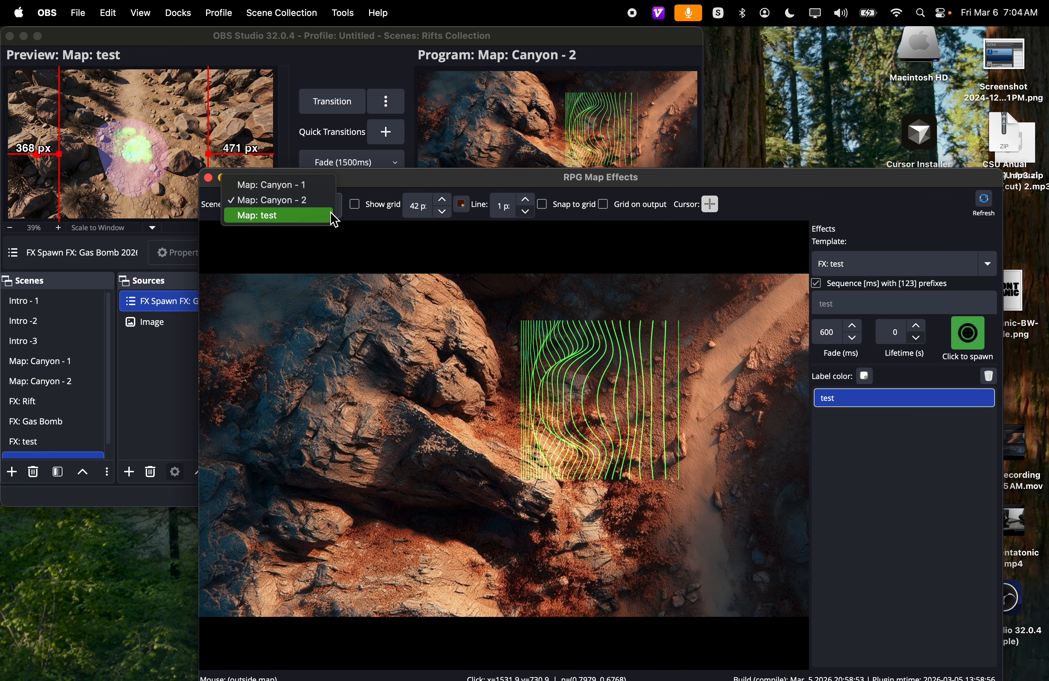
pyautogui.click(292, 220)
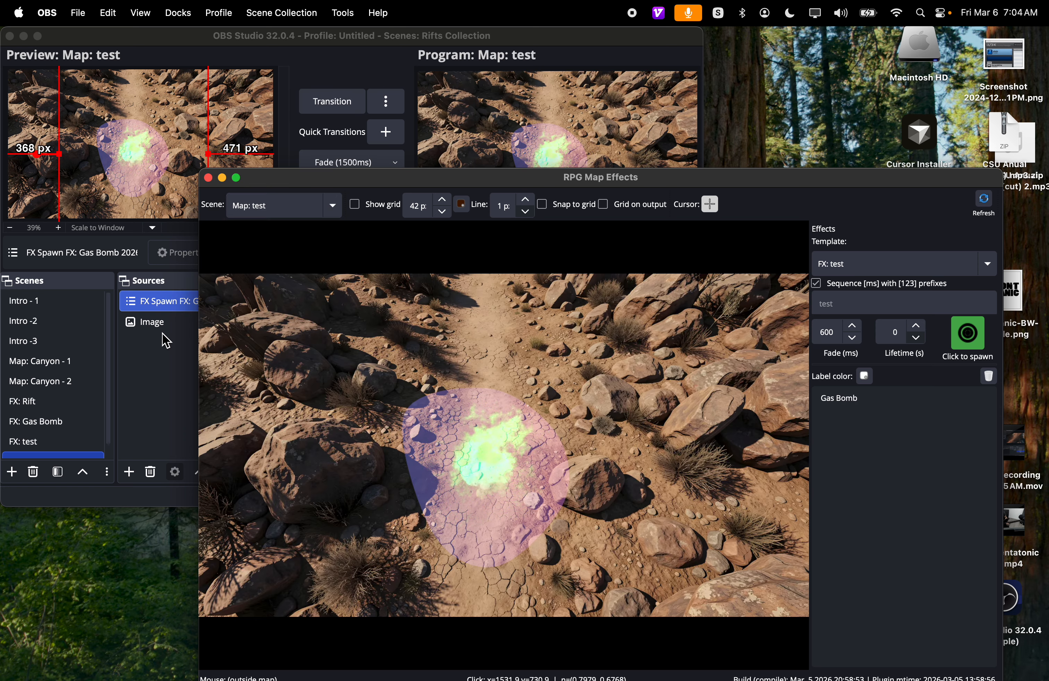
# - Load the FX: test scene into the main window's preview and set the scene transition to Fade
pyautogui.click(71, 401)
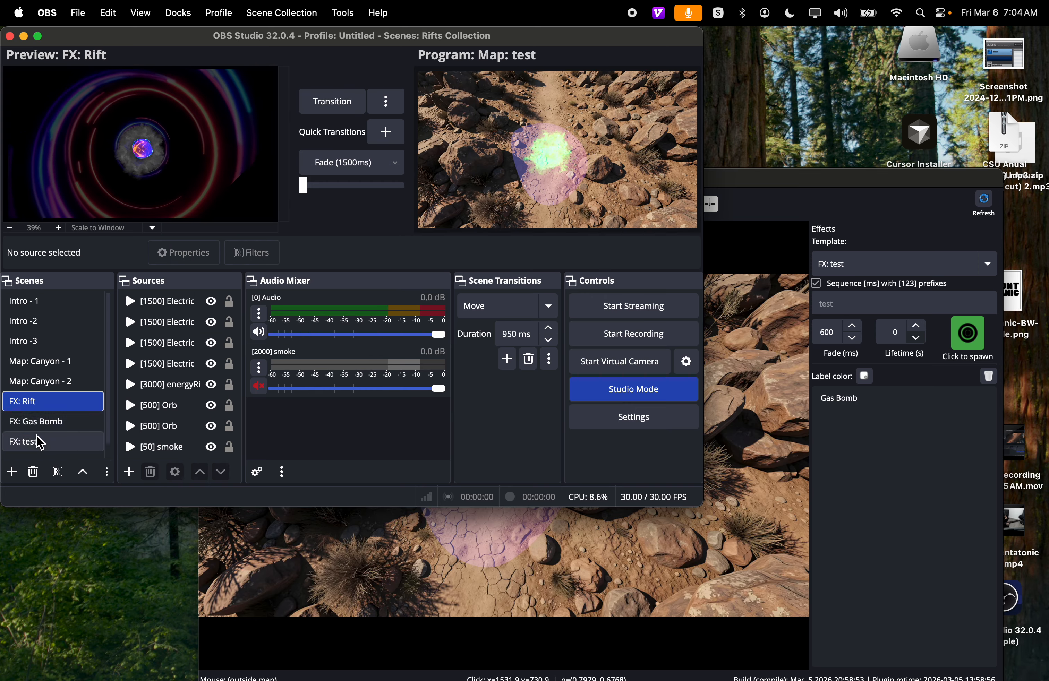
pyautogui.click(30, 441)
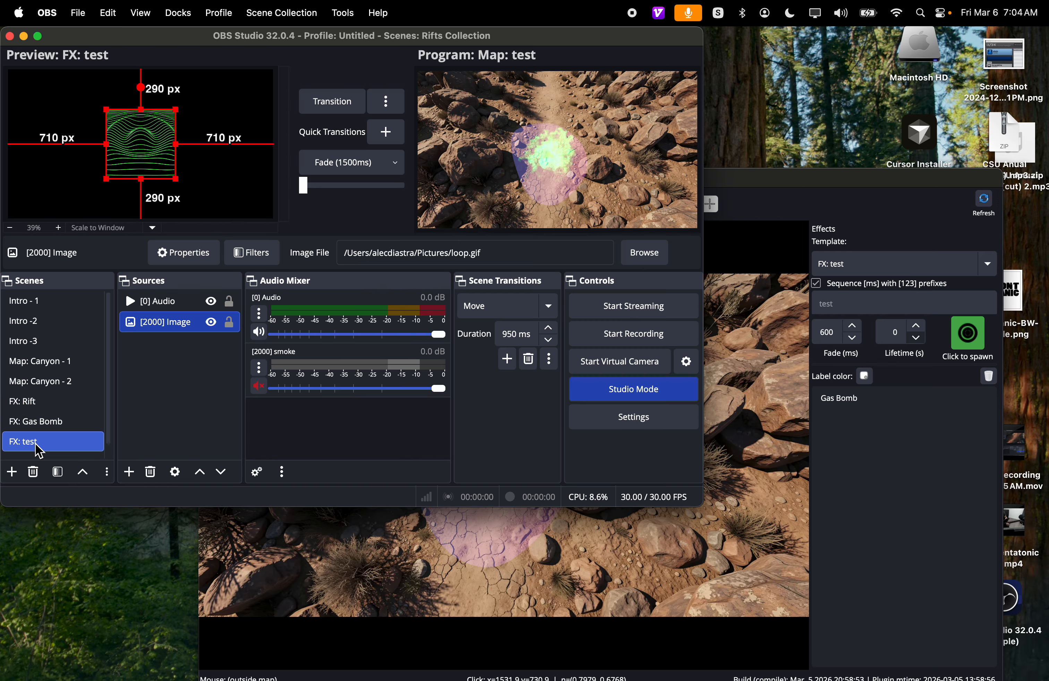
pyautogui.click(550, 309)
pyautogui.click(507, 291)
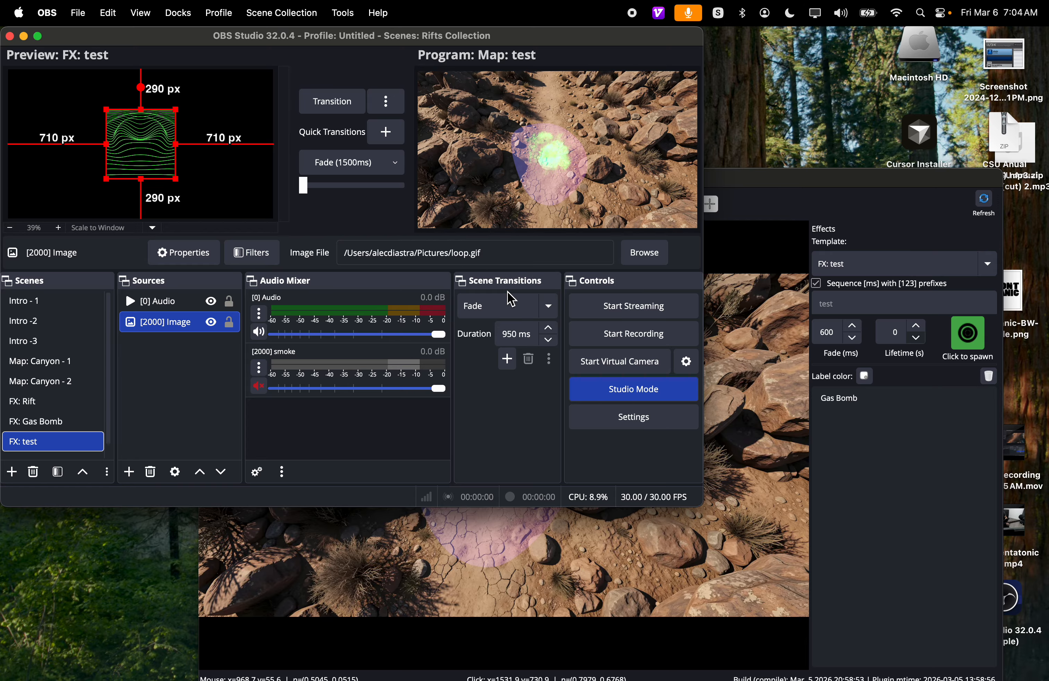
# - Refresh RPG Map Effects and test the Fade transition by switching to Map: Canyon - 2 and back to Map: test
pyautogui.click(865, 194)
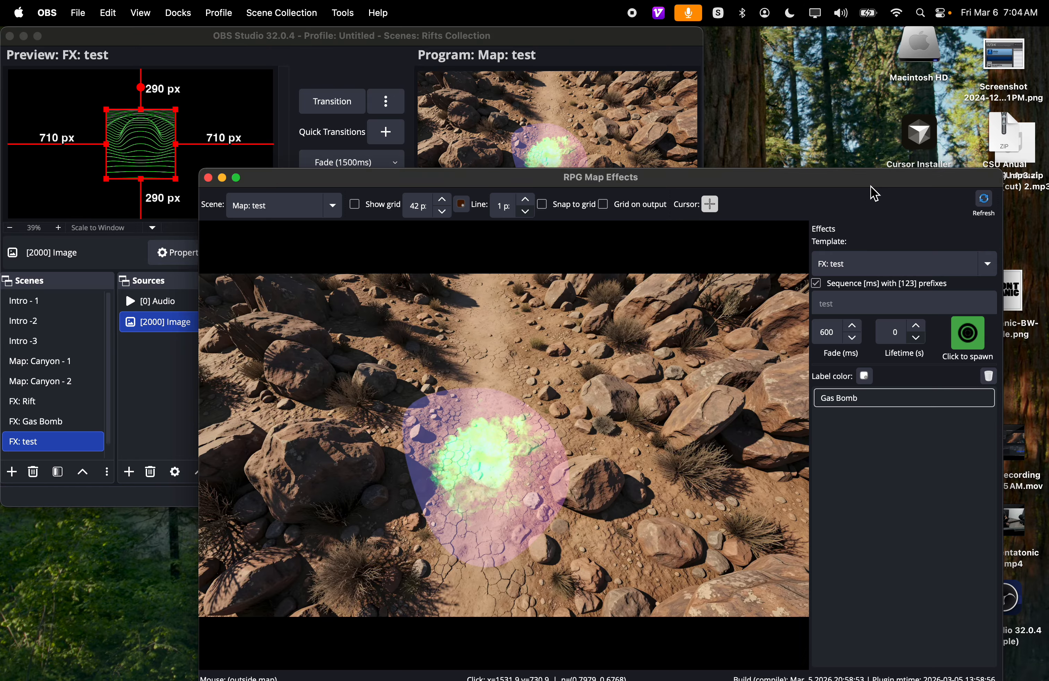
pyautogui.click(985, 208)
pyautogui.click(298, 203)
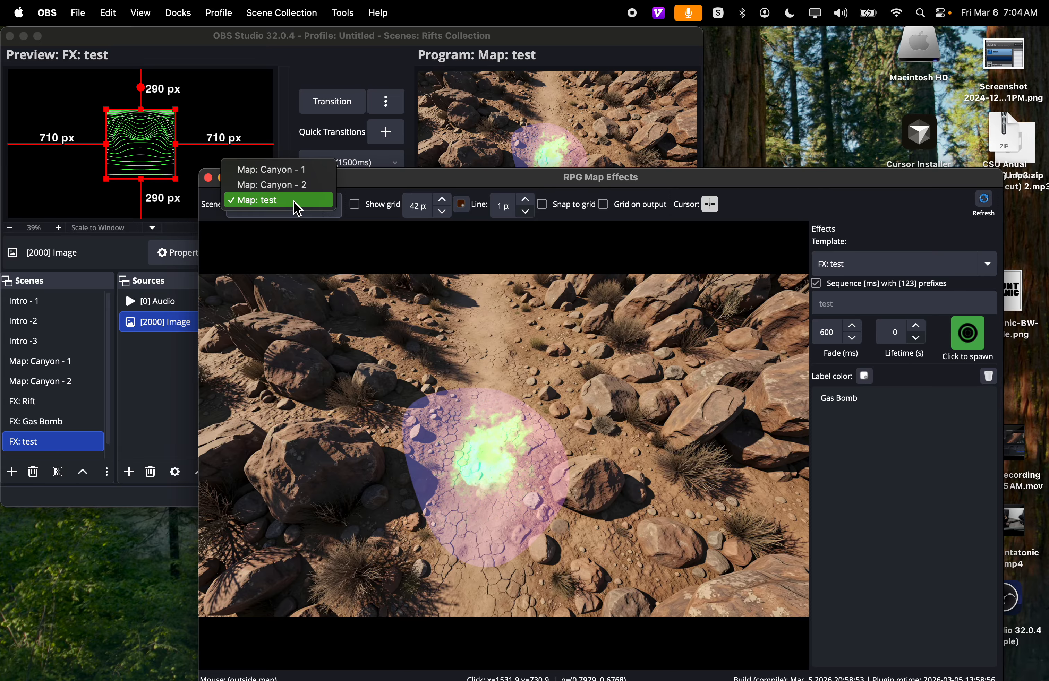
pyautogui.click(297, 185)
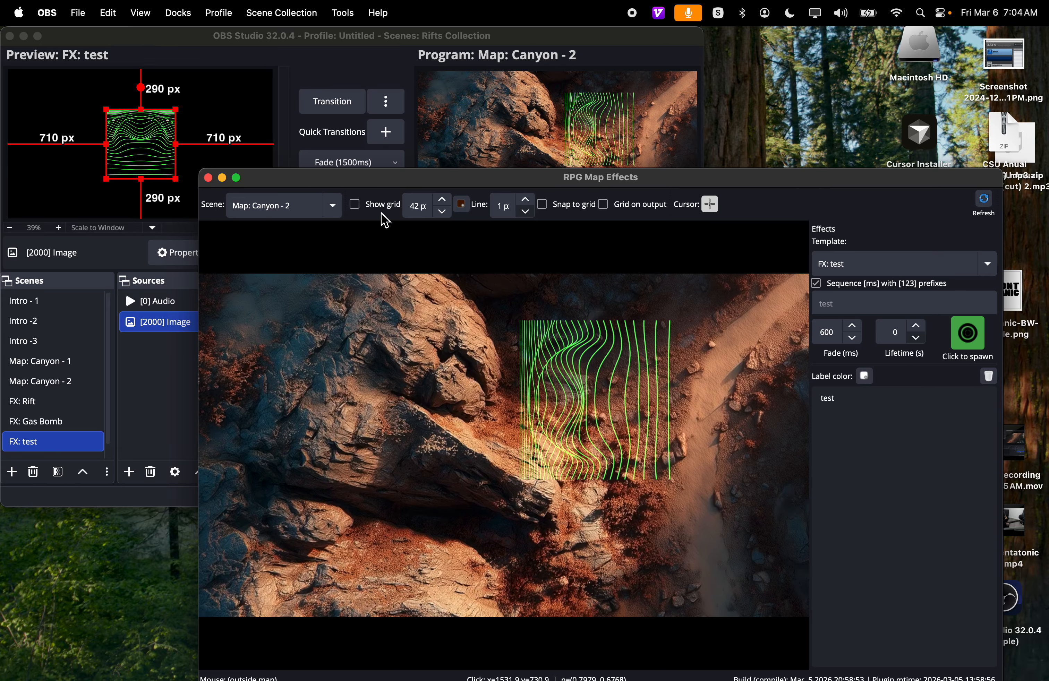
pyautogui.click(309, 206)
pyautogui.click(292, 230)
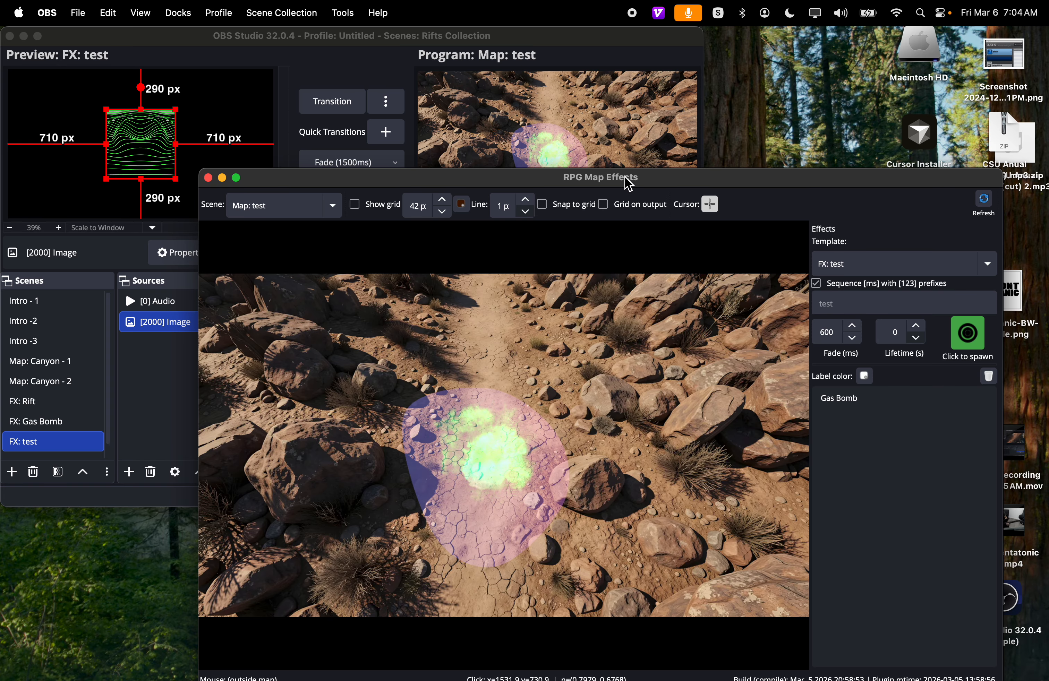
pyautogui.moveTo(629, 185); pyautogui.dragTo(677, 178)
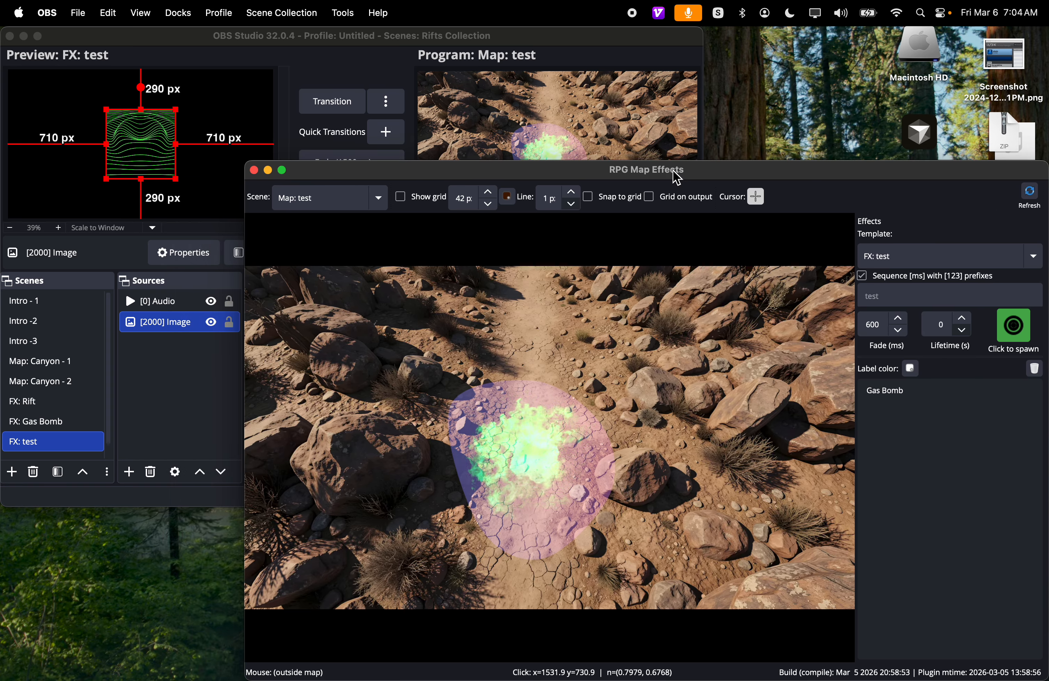